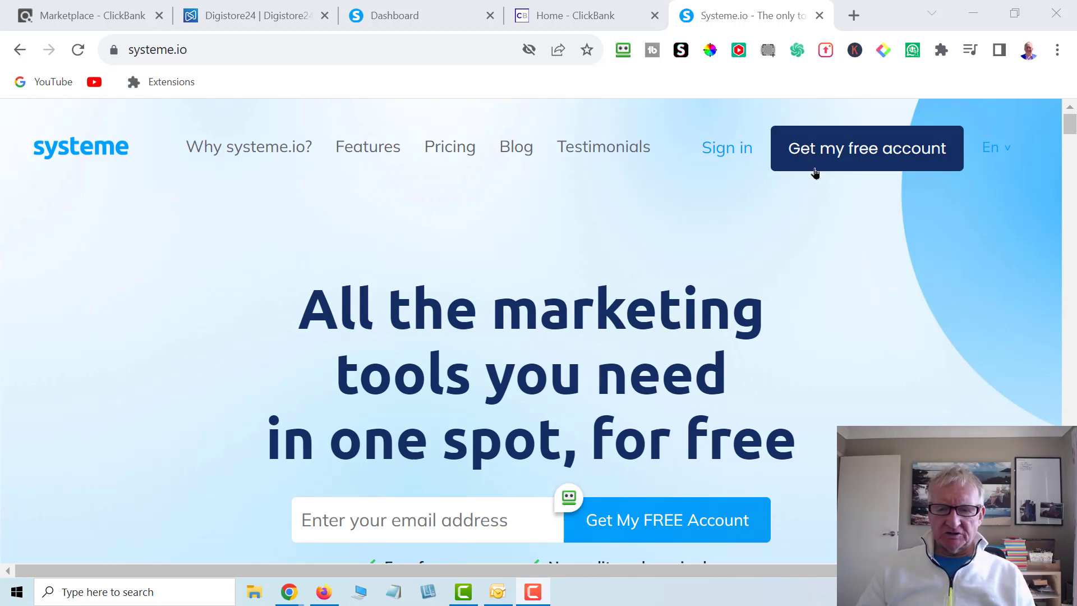
# - Review the Systeme.io pricing plan comparison down to 'All plans include'
pyautogui.click(459, 149)
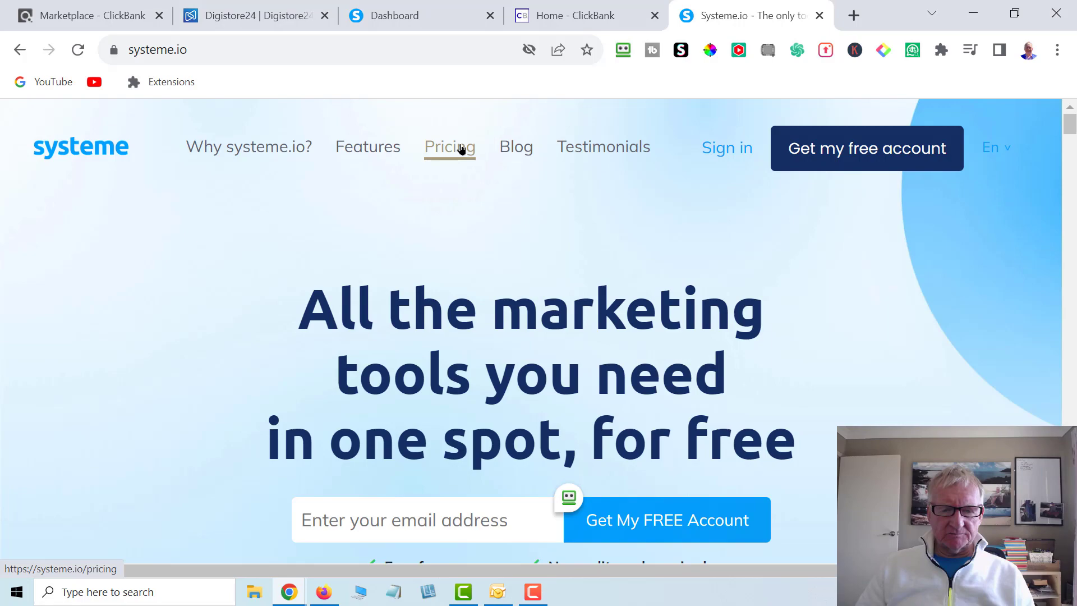
pyautogui.scroll(-3, 502, 299)
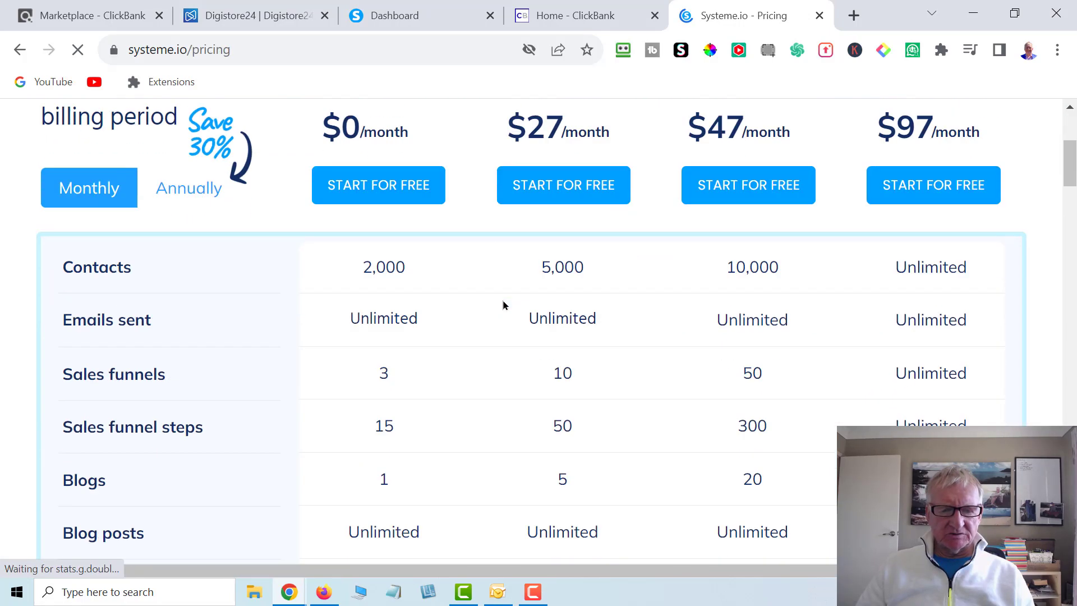
pyautogui.scroll(-1, 439, 212)
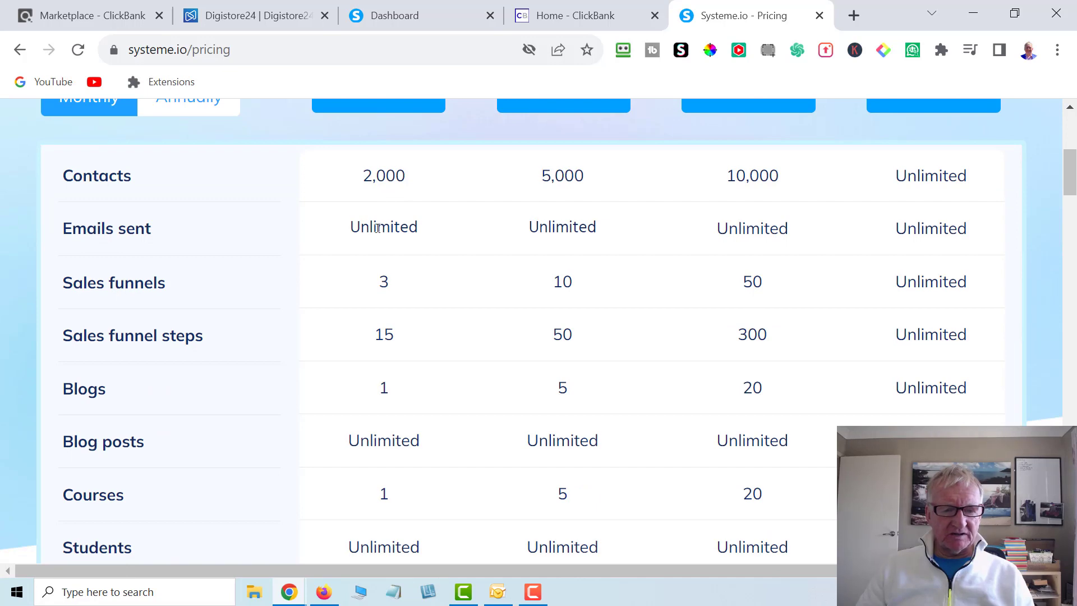
pyautogui.scroll(-1, 391, 229)
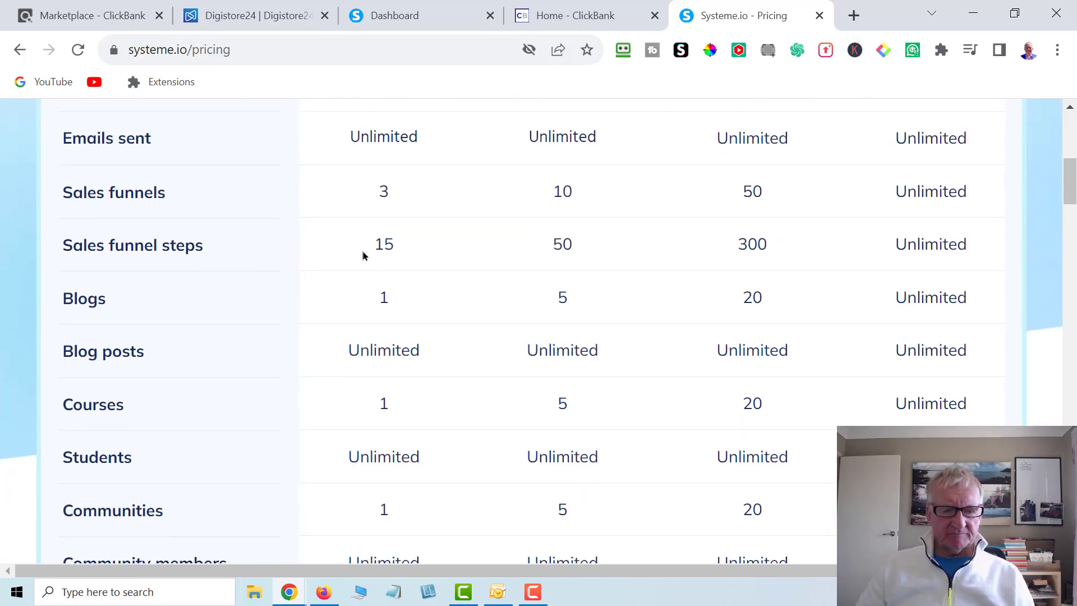
pyautogui.scroll(-1, 365, 299)
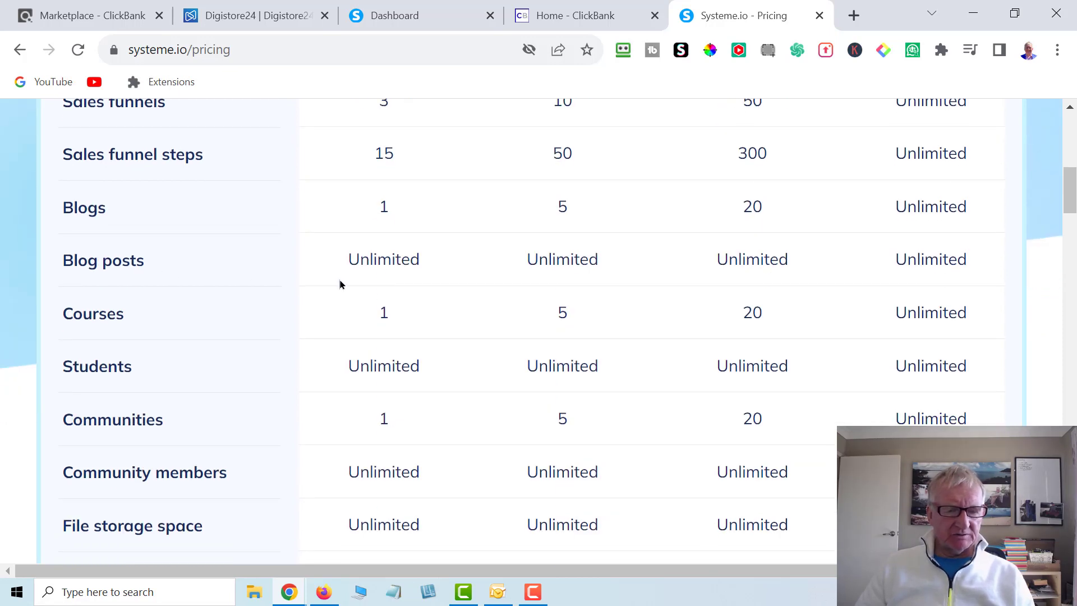
pyautogui.scroll(-3, 389, 259)
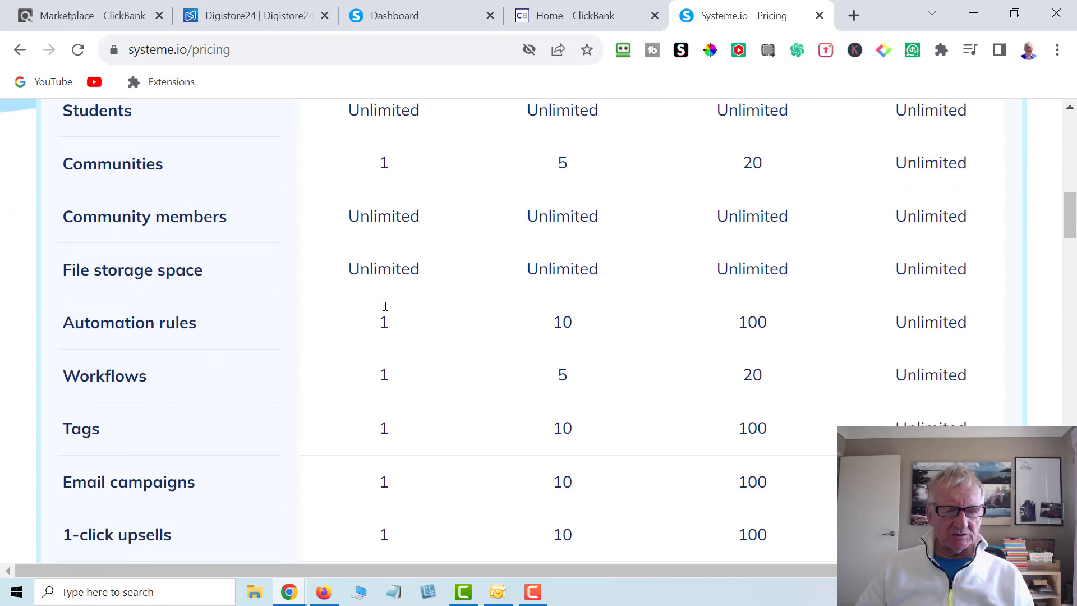
pyautogui.scroll(-2, 385, 306)
pyautogui.scroll(-4, 385, 330)
pyautogui.scroll(-3, 382, 344)
pyautogui.scroll(-4, 378, 347)
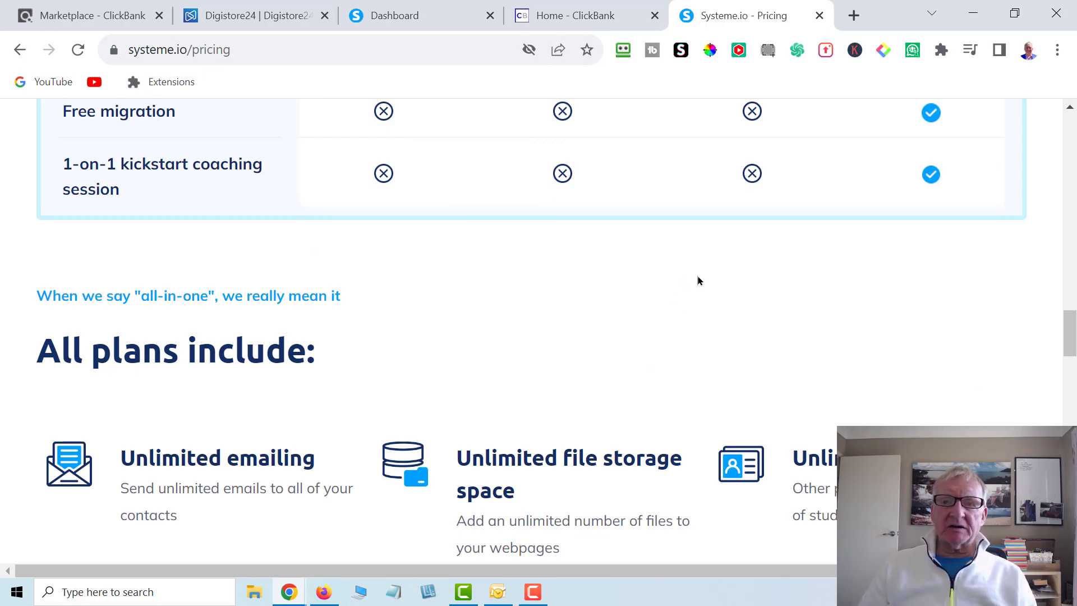
# - Switch to the ClickBank home page and look over its tools and marketplace overview
pyautogui.click(116, 9)
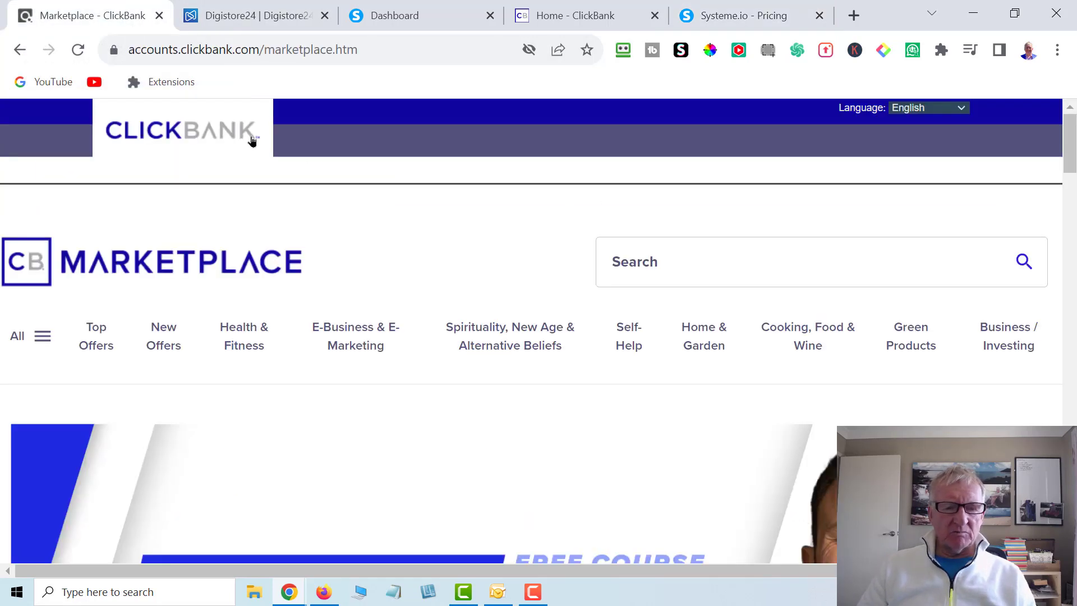
pyautogui.click(548, 12)
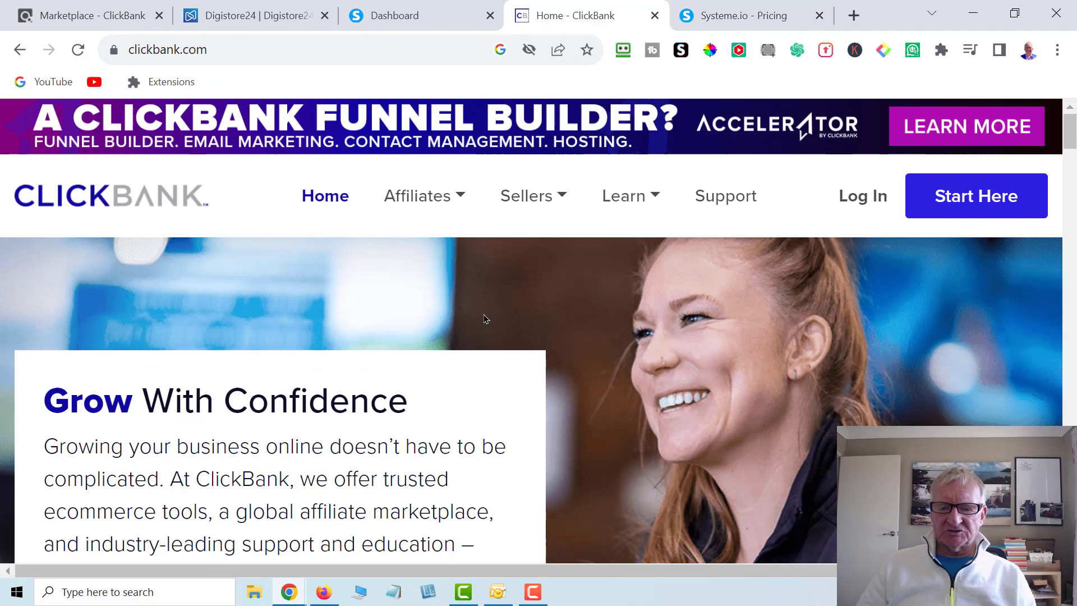
pyautogui.scroll(-1, 483, 317)
pyautogui.scroll(-2, 484, 317)
pyautogui.scroll(-3, 484, 318)
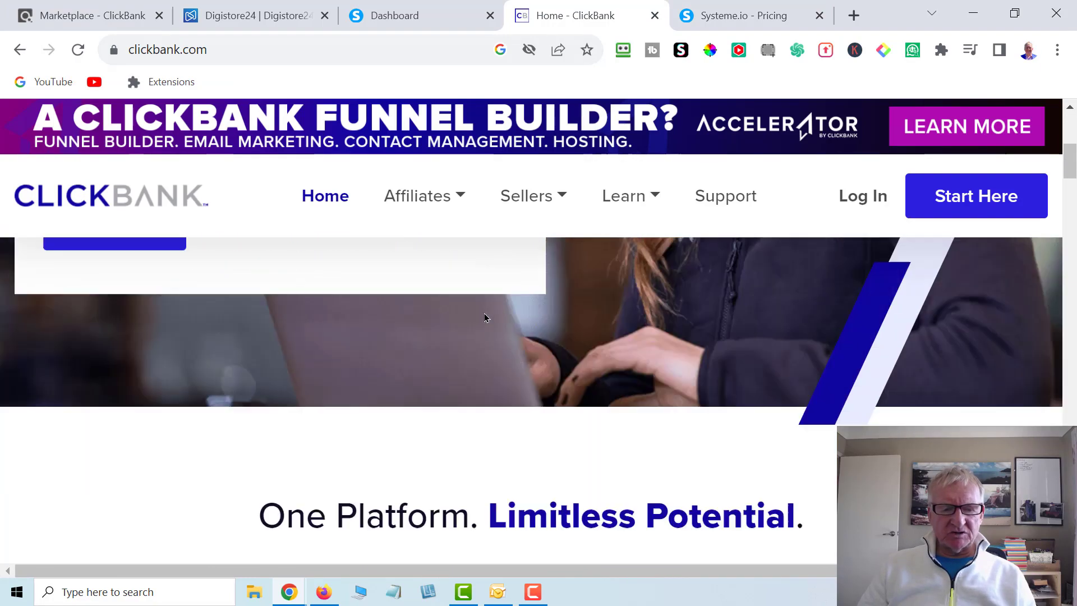
pyautogui.scroll(-2, 483, 317)
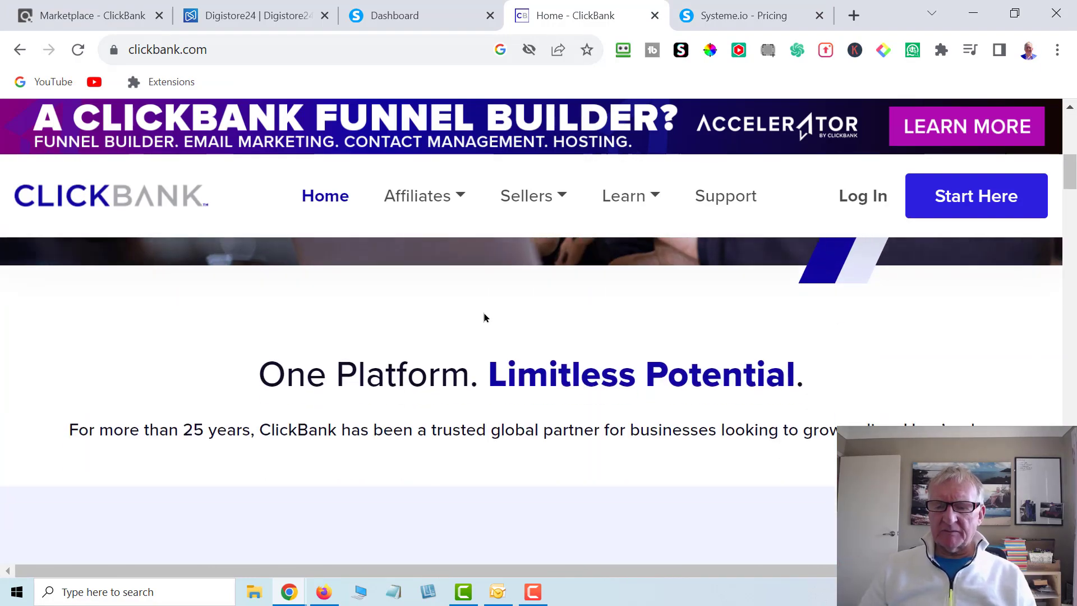
pyautogui.scroll(-4, 506, 328)
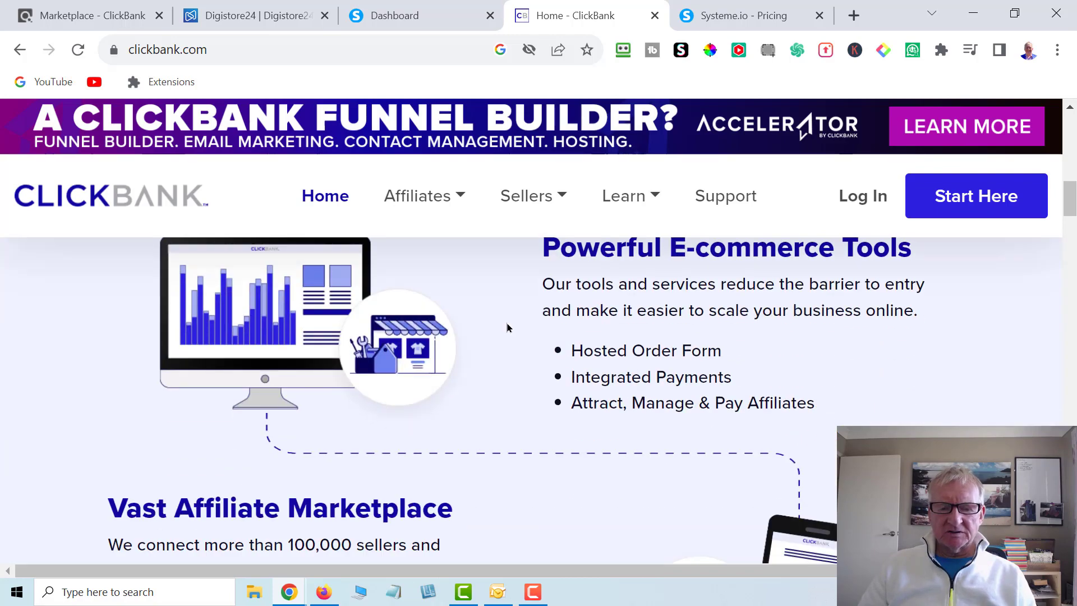
pyautogui.scroll(-3, 506, 327)
pyautogui.scroll(5, 508, 328)
pyautogui.scroll(4, 510, 324)
pyautogui.scroll(2, 509, 320)
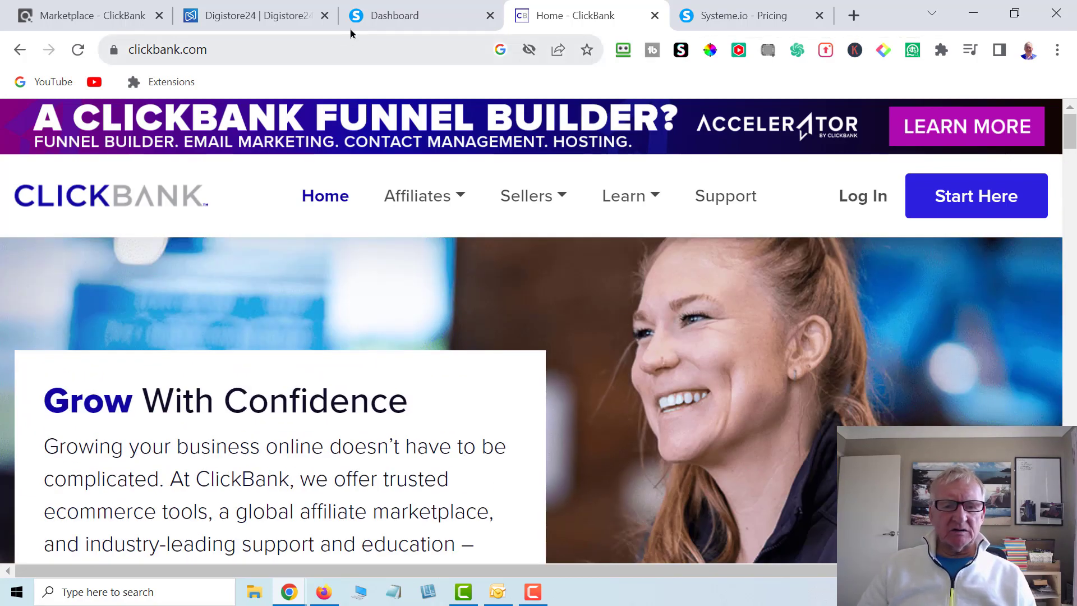
# - Glance at the Digistore24 home page, then return to the ClickBank marketplace results
pyautogui.click(228, 16)
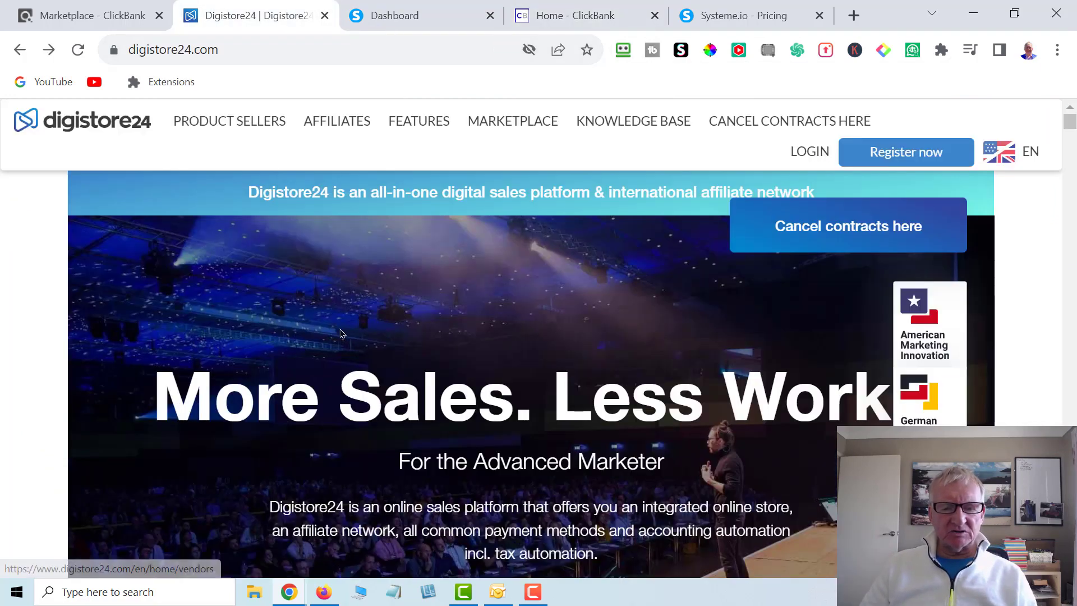
pyautogui.scroll(-3, 460, 392)
pyautogui.scroll(3, 462, 385)
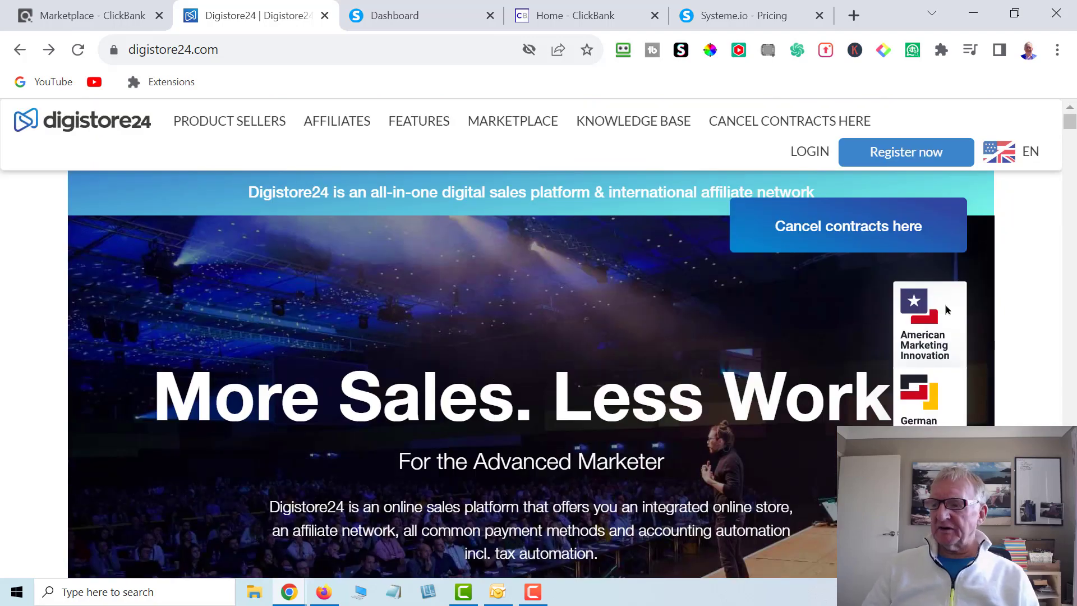
pyautogui.click(417, 17)
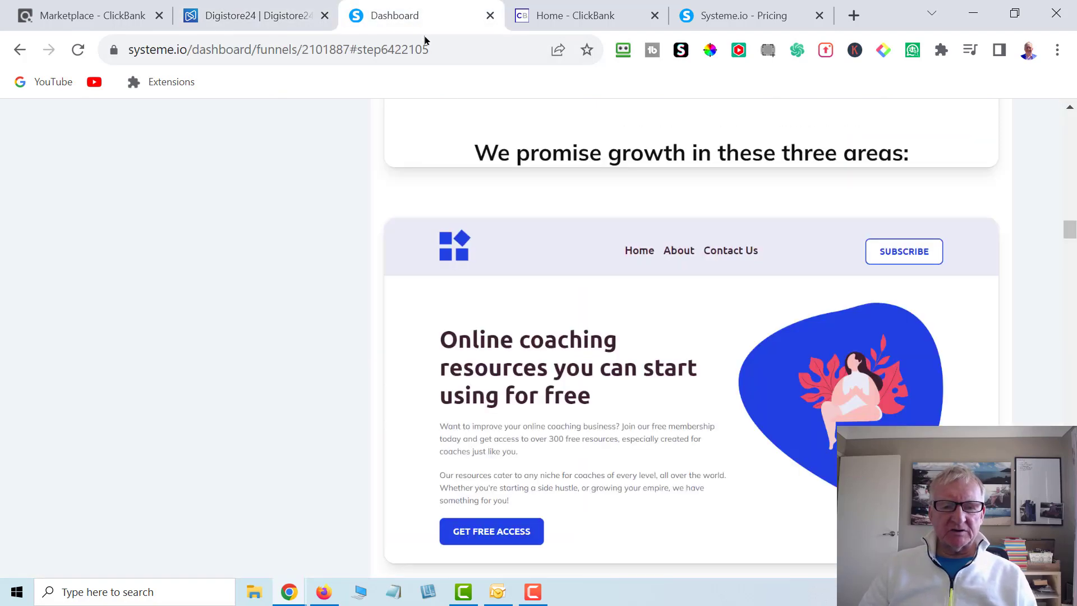
pyautogui.click(118, 15)
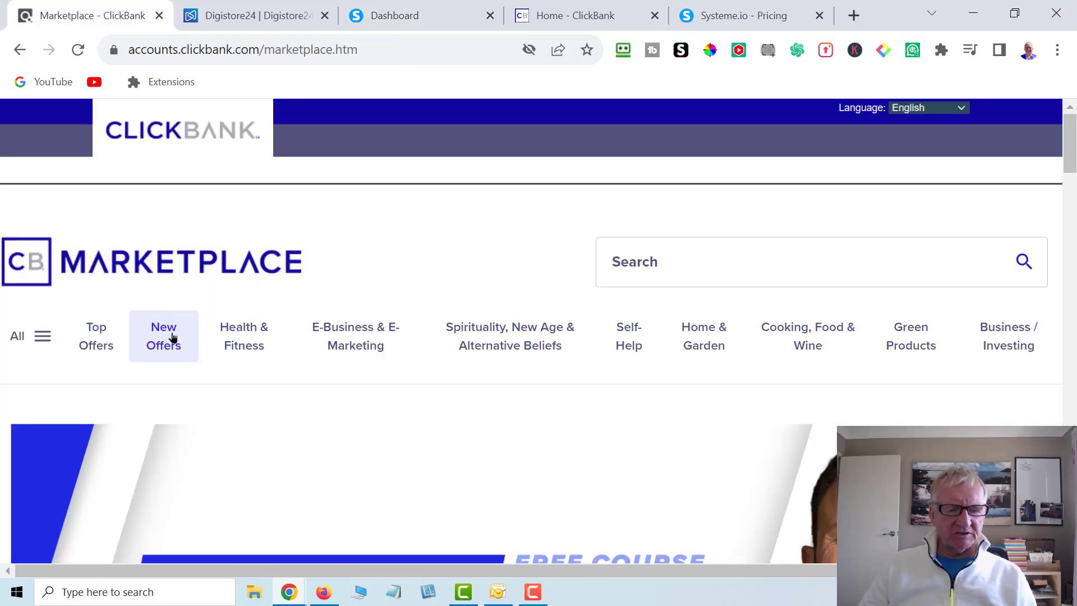
# - Browse the marketplace's New Offers listings down to the Ikaria Juice offer
pyautogui.click(99, 334)
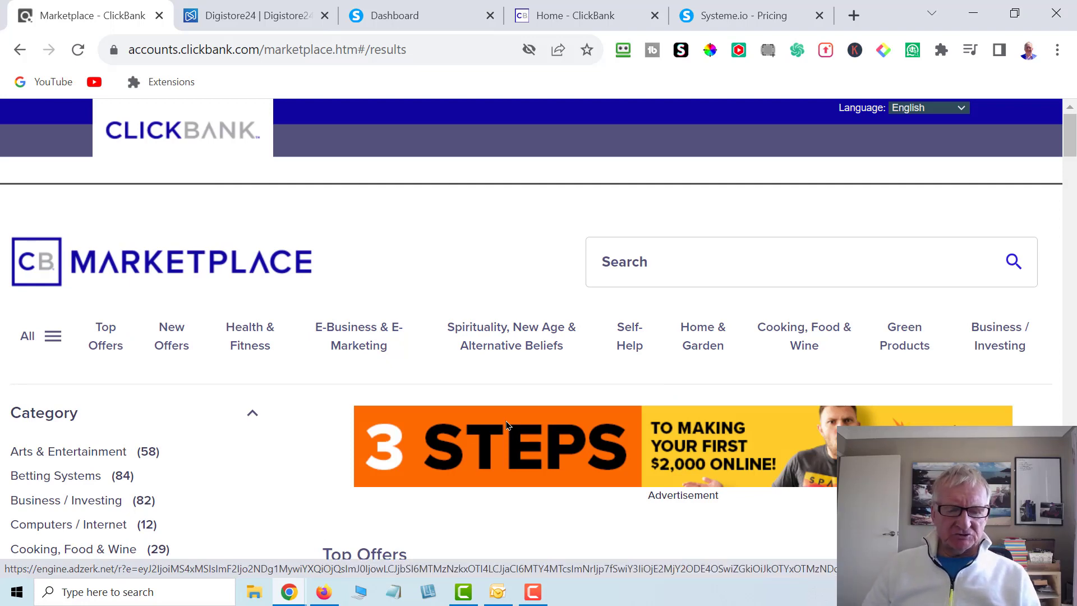
pyautogui.scroll(-2, 504, 441)
pyautogui.scroll(-1, 503, 441)
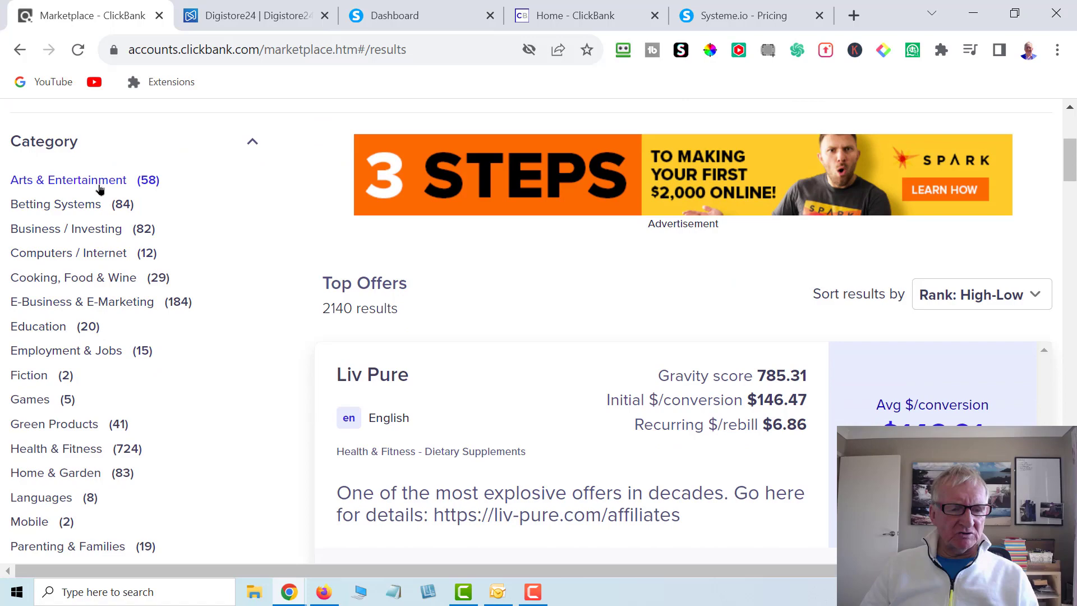
pyautogui.scroll(-3, 109, 317)
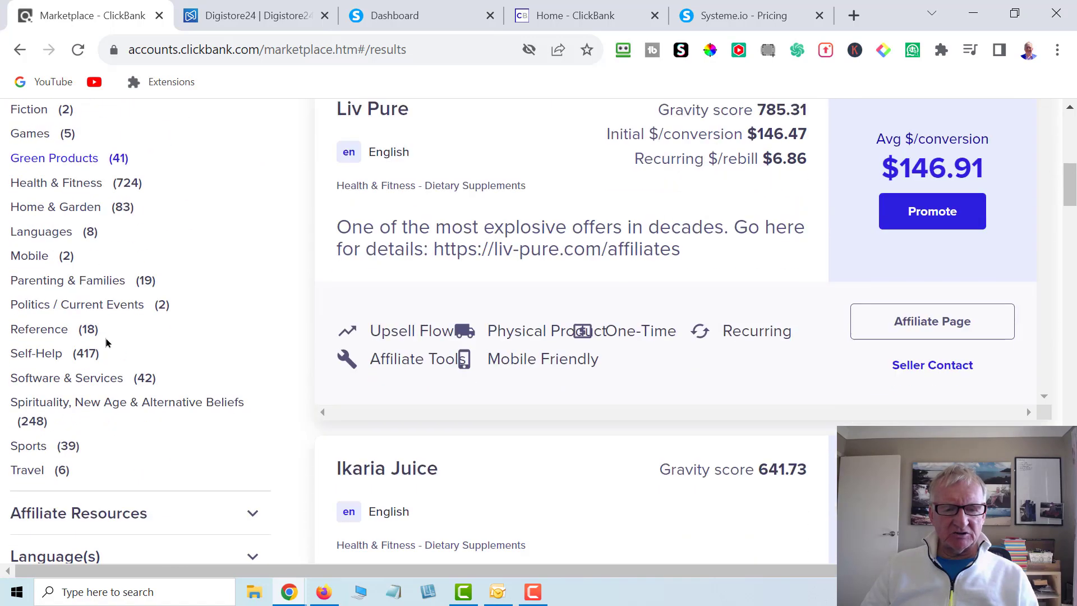
pyautogui.scroll(3, 106, 337)
pyautogui.scroll(-2, 354, 354)
pyautogui.scroll(-1, 379, 370)
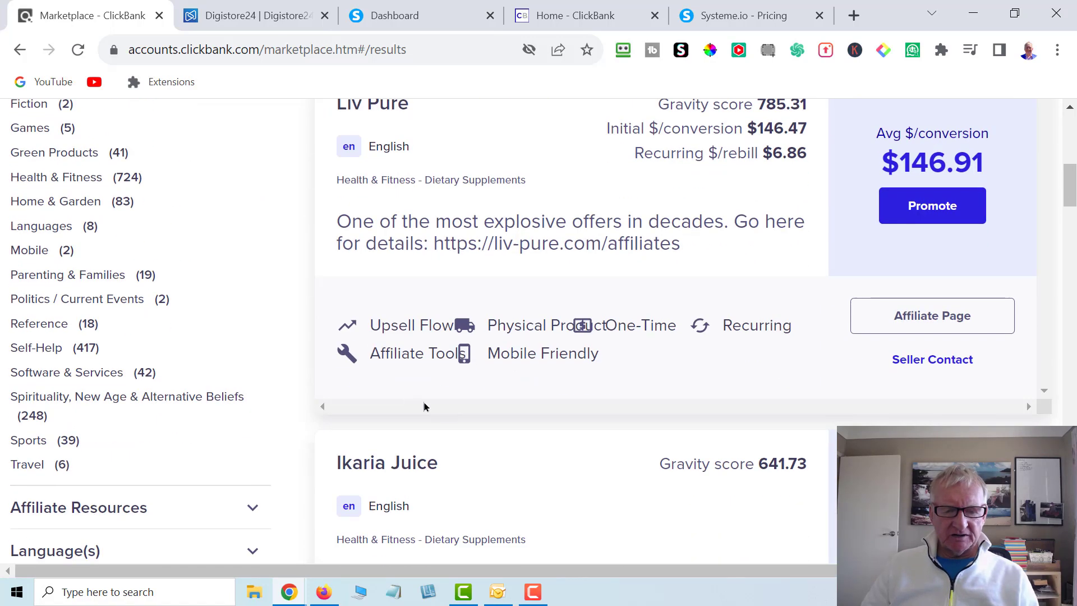
pyautogui.scroll(-2, 434, 411)
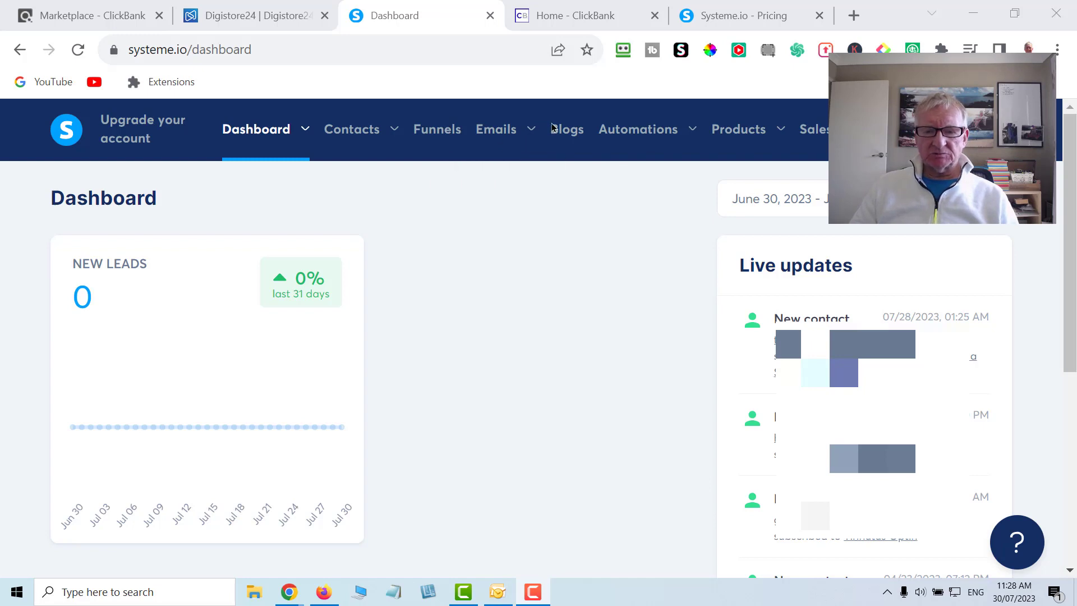
# - Open the 'lose weight' funnel from the Funnels list at its squeeze page step
pyautogui.click(437, 130)
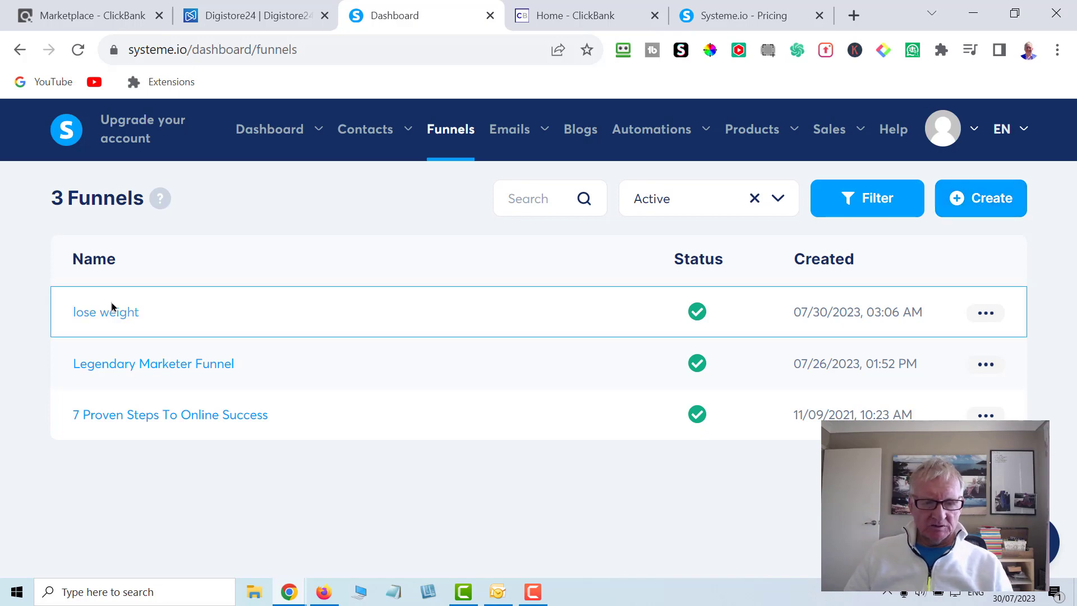
pyautogui.click(111, 317)
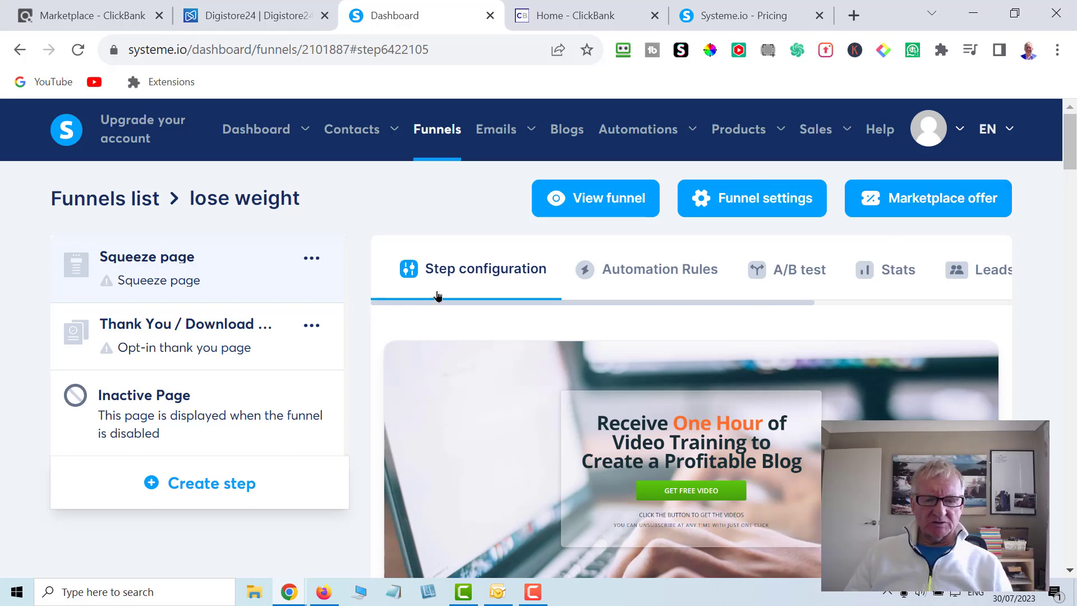
pyautogui.scroll(-5, 650, 362)
pyautogui.scroll(5, 654, 355)
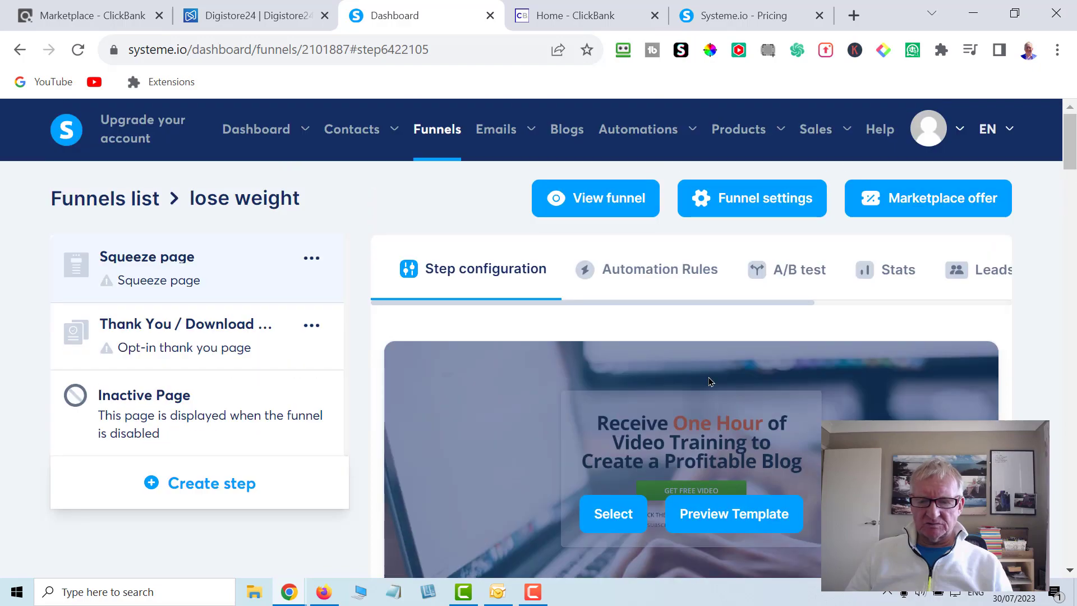
pyautogui.scroll(-4, 716, 387)
pyautogui.scroll(-1, 722, 398)
pyautogui.scroll(-2, 721, 397)
pyautogui.scroll(-1, 722, 400)
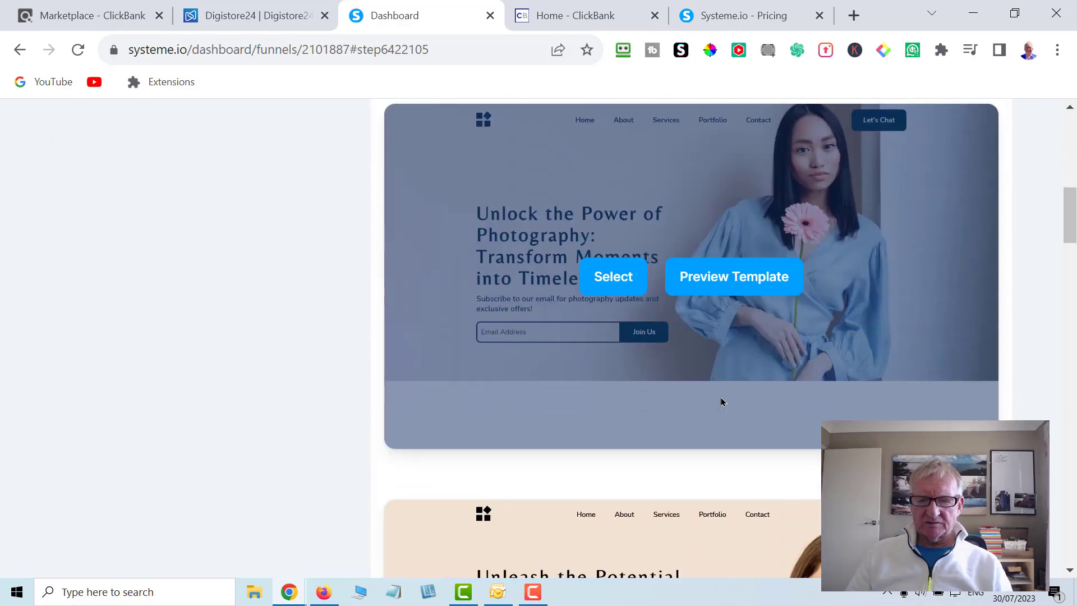
pyautogui.scroll(-1, 716, 390)
pyautogui.scroll(-5, 717, 389)
pyautogui.scroll(-1, 716, 390)
pyautogui.scroll(-3, 717, 392)
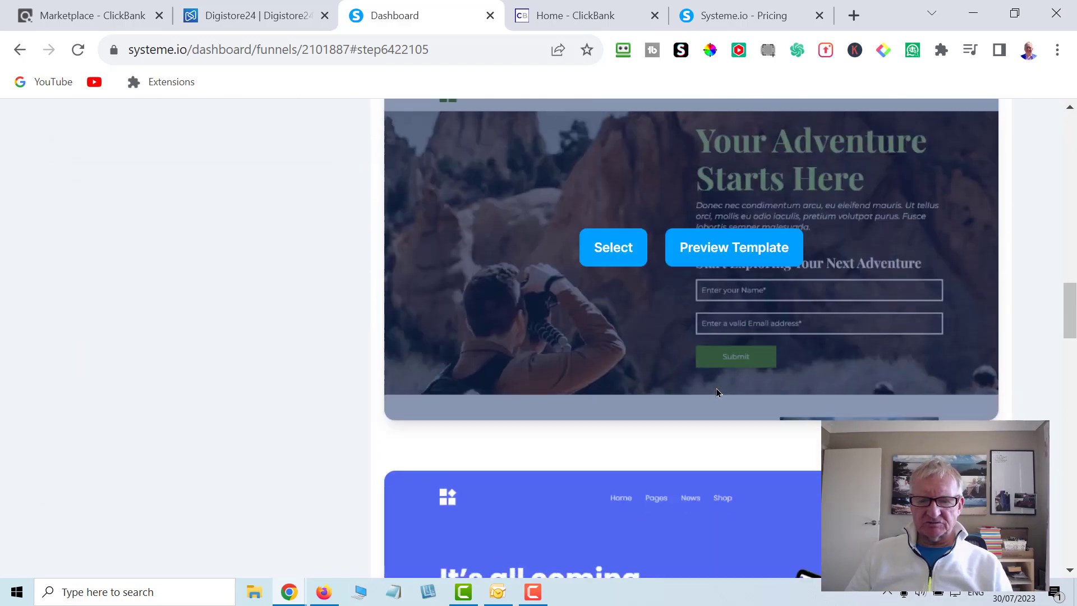
pyautogui.scroll(-5, 716, 388)
pyautogui.scroll(-5, 716, 388)
pyautogui.scroll(-5, 716, 388)
pyautogui.scroll(-2, 716, 386)
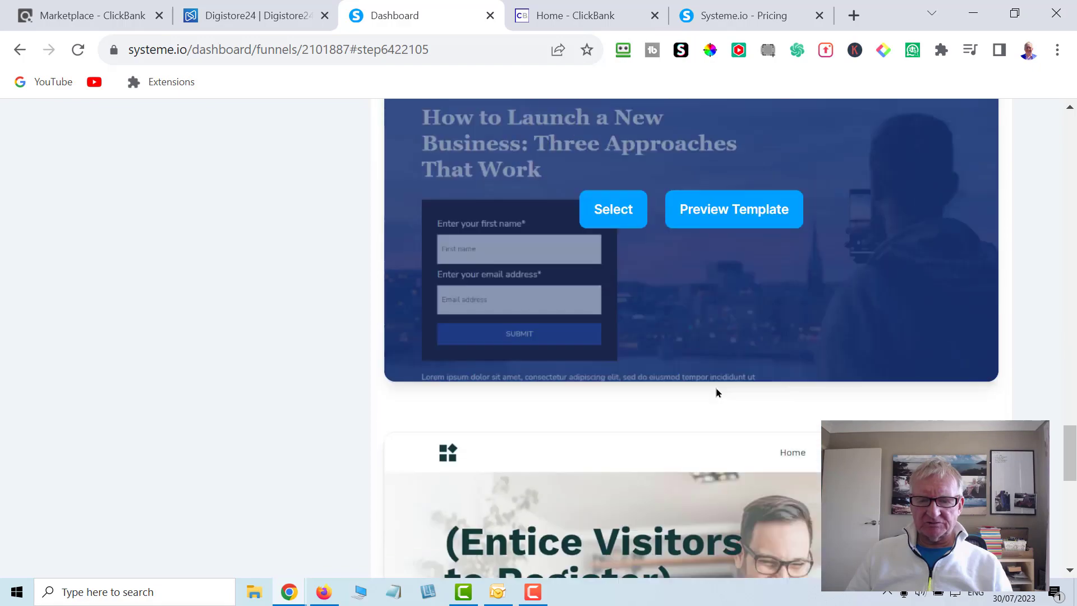
pyautogui.scroll(-3, 716, 388)
pyautogui.scroll(-5, 715, 385)
pyautogui.scroll(-5, 717, 385)
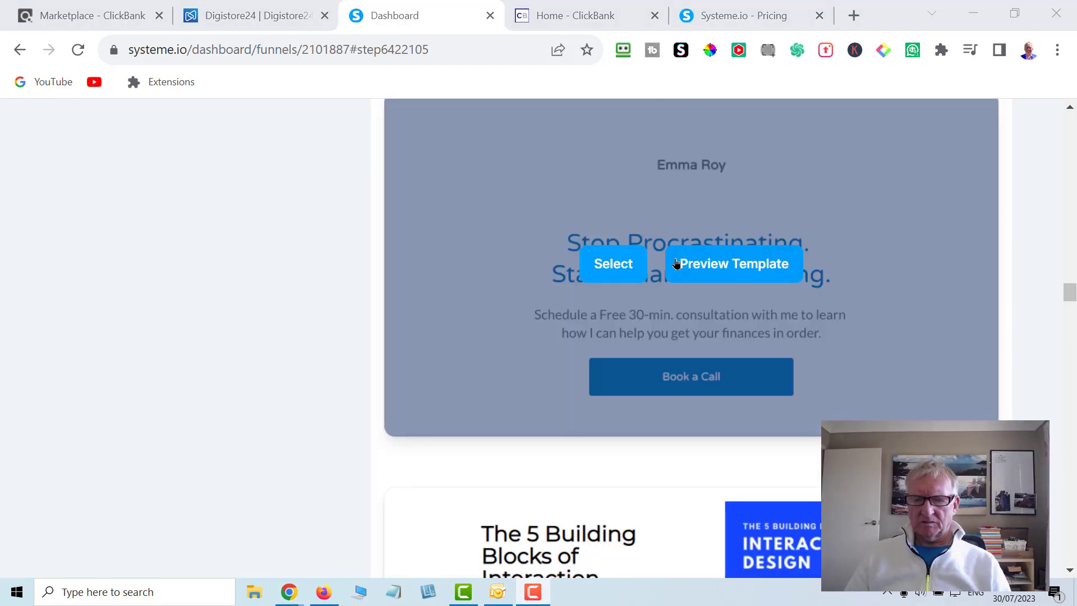
# - Preview the Emma Roy financial-planning template and select it for the squeeze page
pyautogui.click(746, 265)
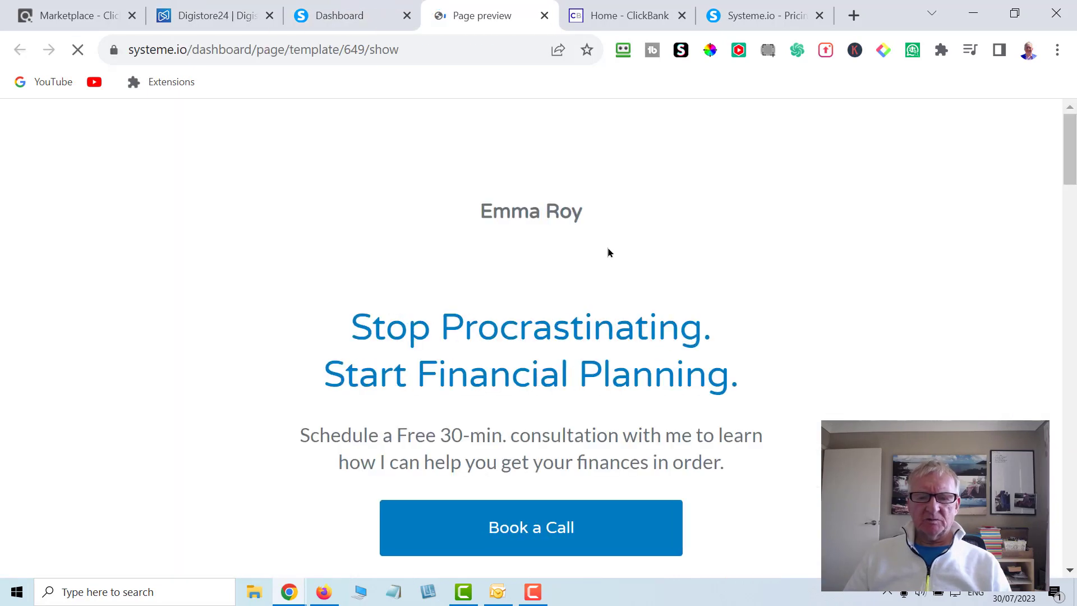
pyautogui.scroll(-1, 644, 247)
pyautogui.scroll(1, 644, 247)
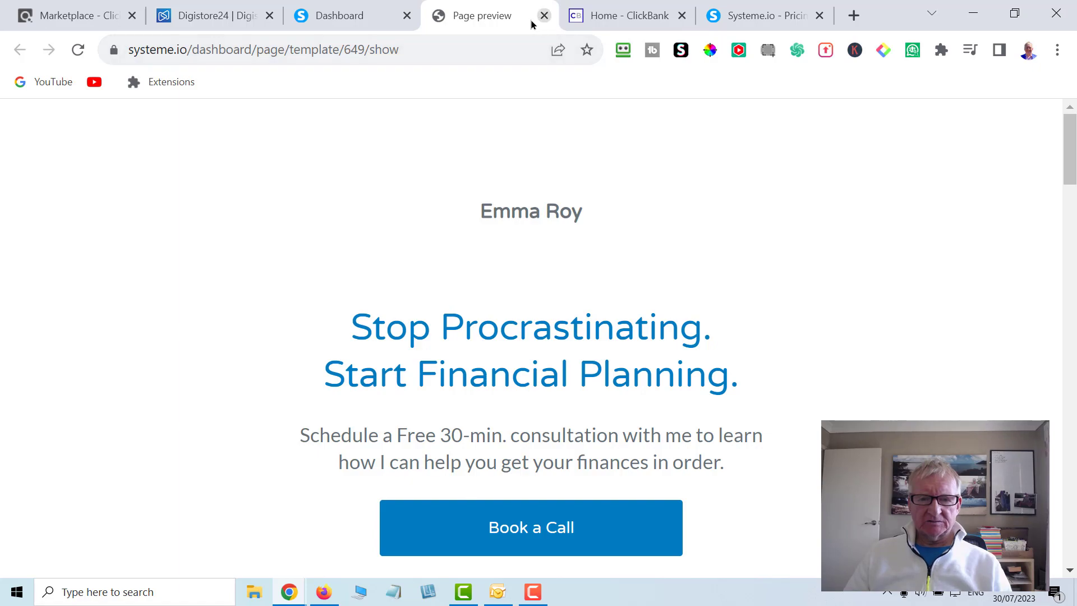
pyautogui.scroll(-5, 636, 387)
pyautogui.scroll(-5, 635, 388)
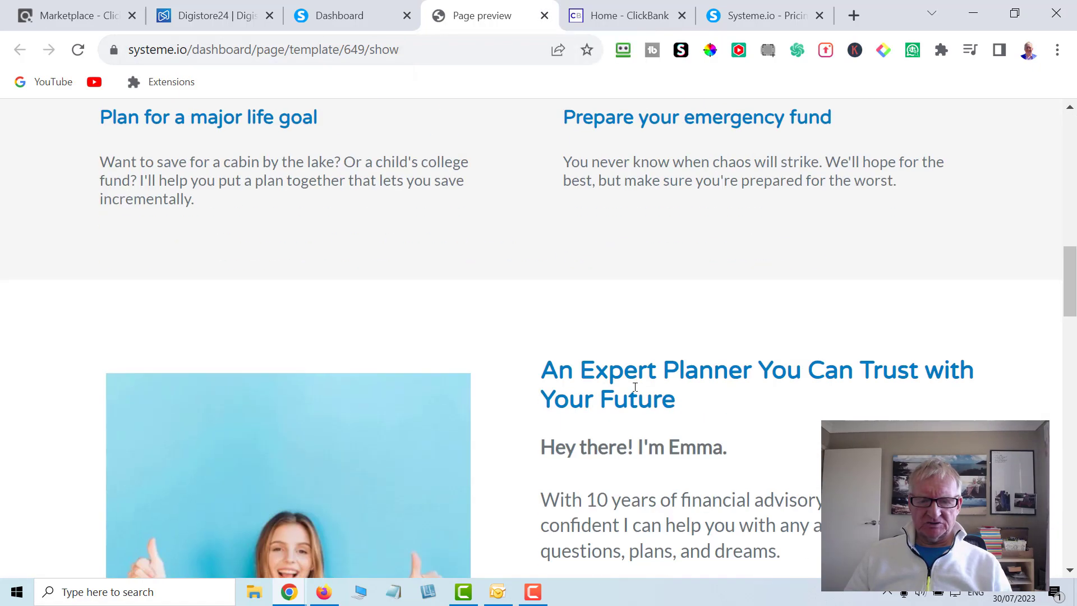
pyautogui.scroll(-5, 633, 385)
pyautogui.scroll(-2, 638, 393)
pyautogui.scroll(8, 623, 337)
pyautogui.scroll(6, 611, 274)
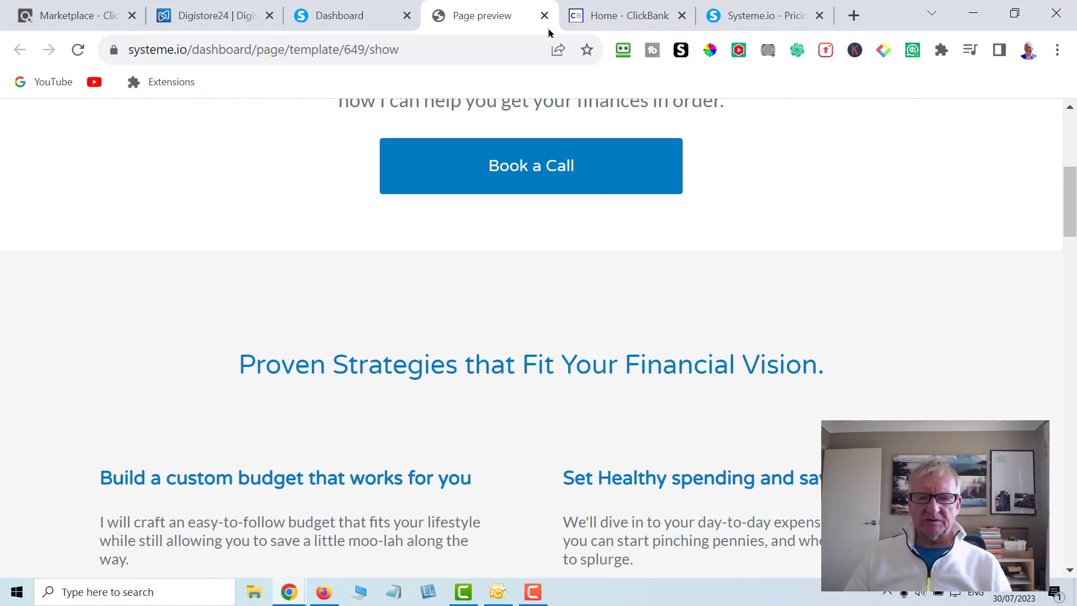
pyautogui.click(545, 16)
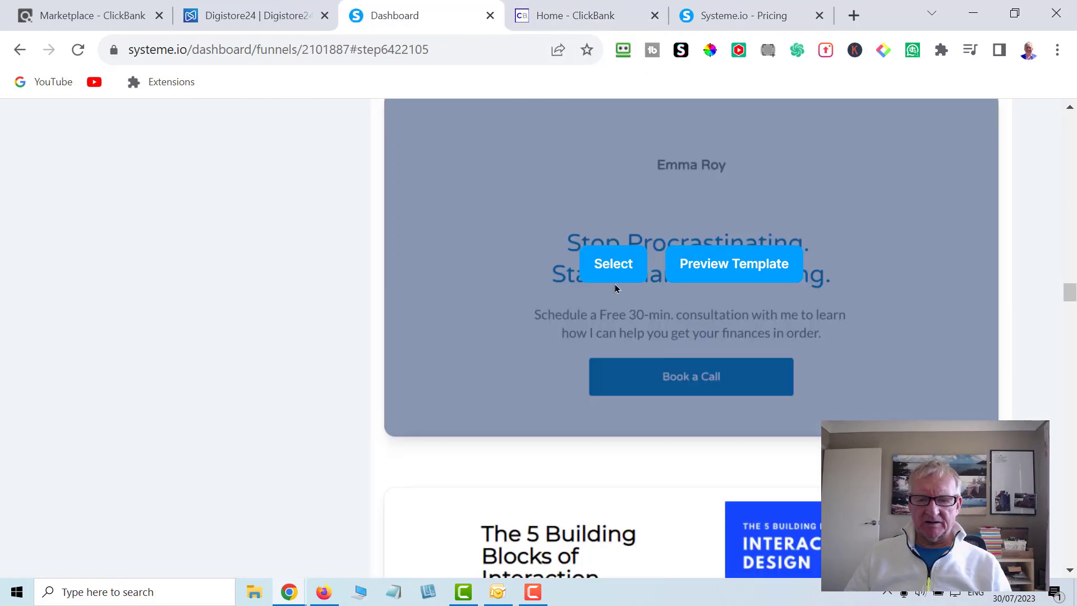
pyautogui.click(608, 268)
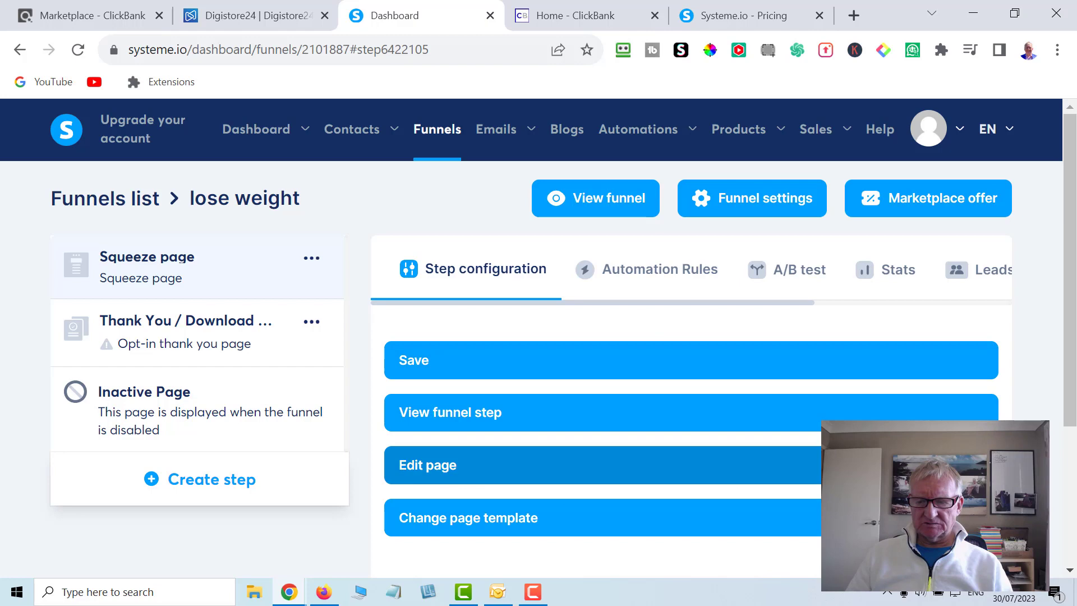
# - Edit the squeeze page and delete the Proven Strategies row below the Book a Call hero
pyautogui.click(875, 465)
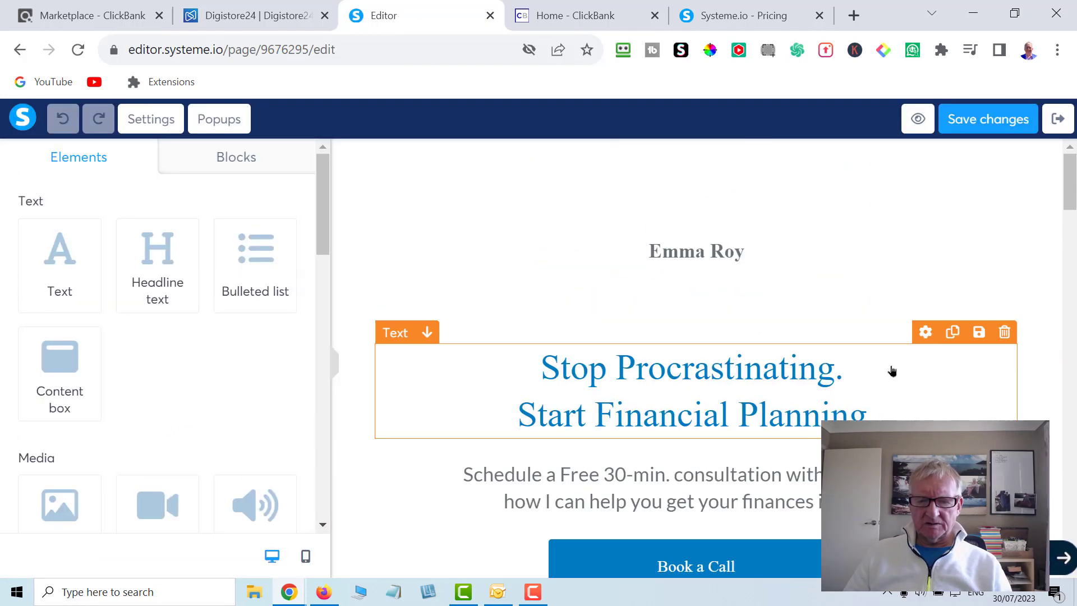
pyautogui.scroll(-1, 702, 476)
pyautogui.scroll(-2, 702, 479)
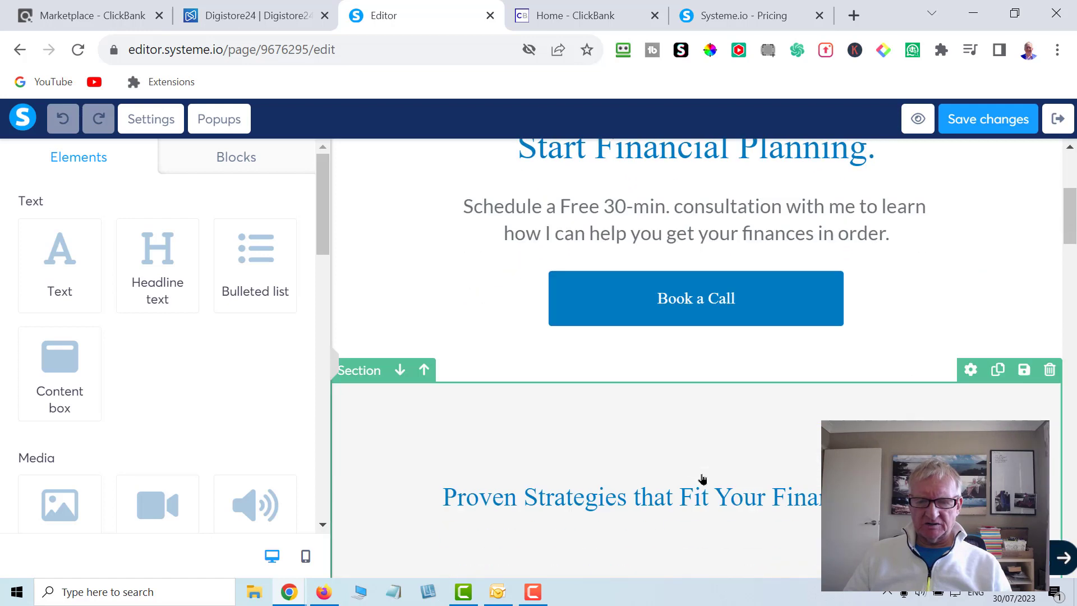
pyautogui.scroll(-1, 833, 349)
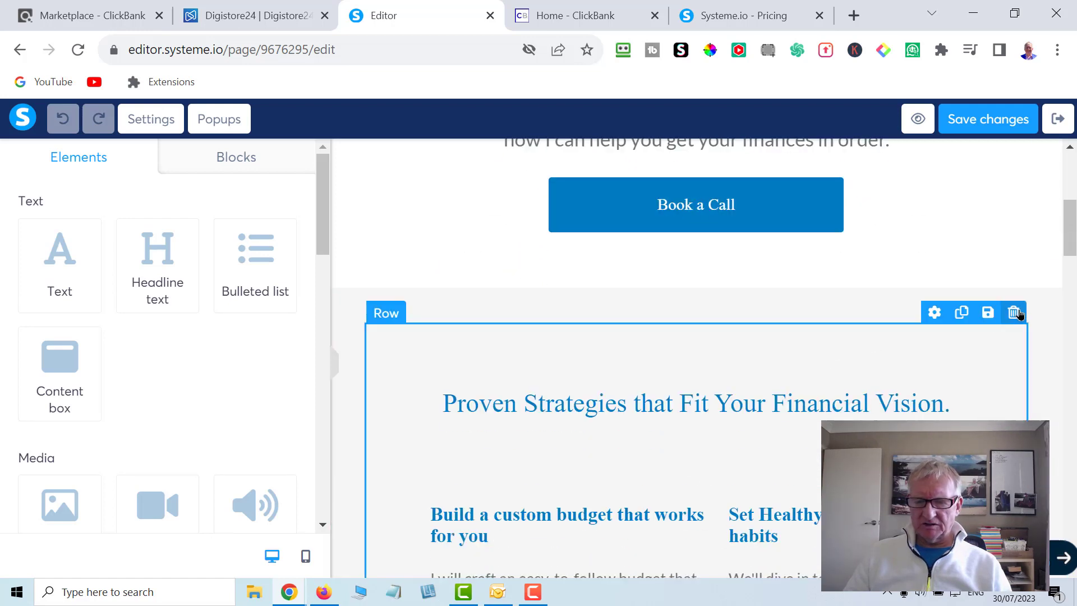
pyautogui.click(1015, 313)
pyautogui.click(634, 150)
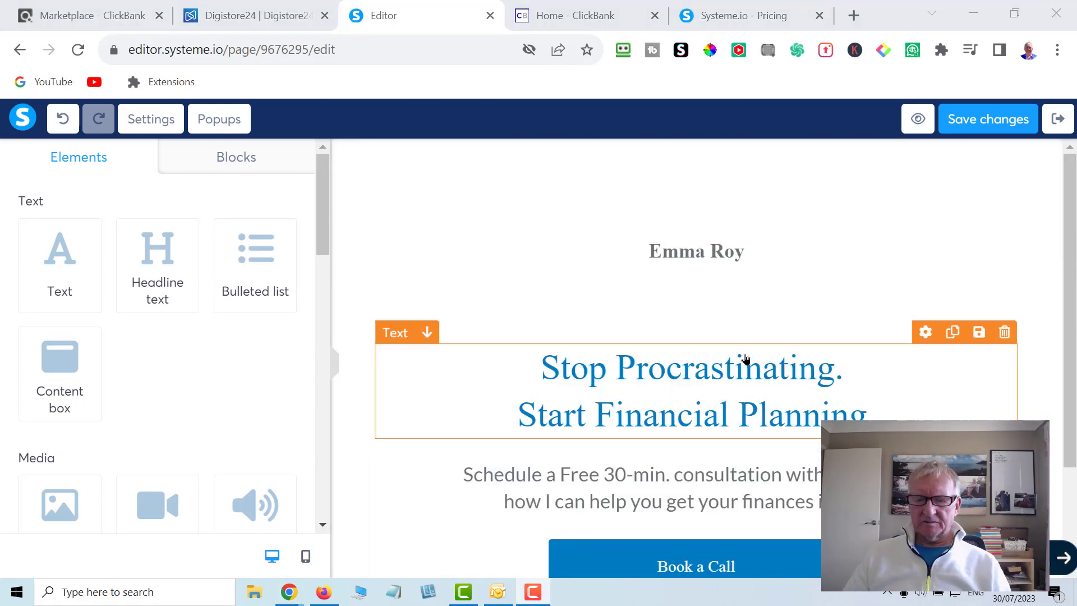
pyautogui.scroll(-2, 740, 362)
pyautogui.scroll(1, 741, 396)
pyautogui.scroll(1, 741, 398)
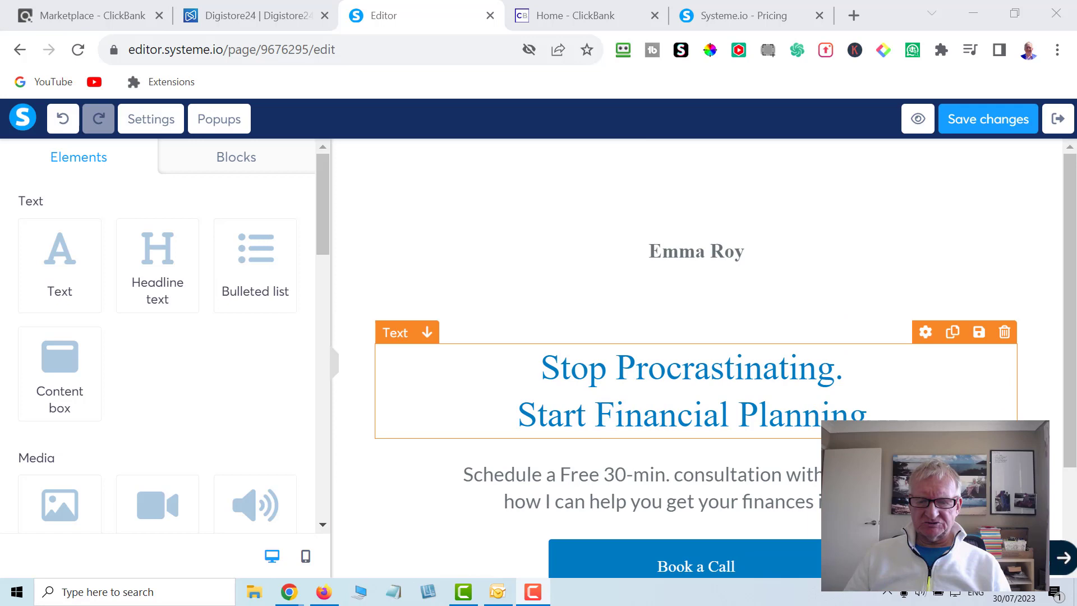
pyautogui.scroll(-2, 833, 421)
pyautogui.scroll(2, 698, 362)
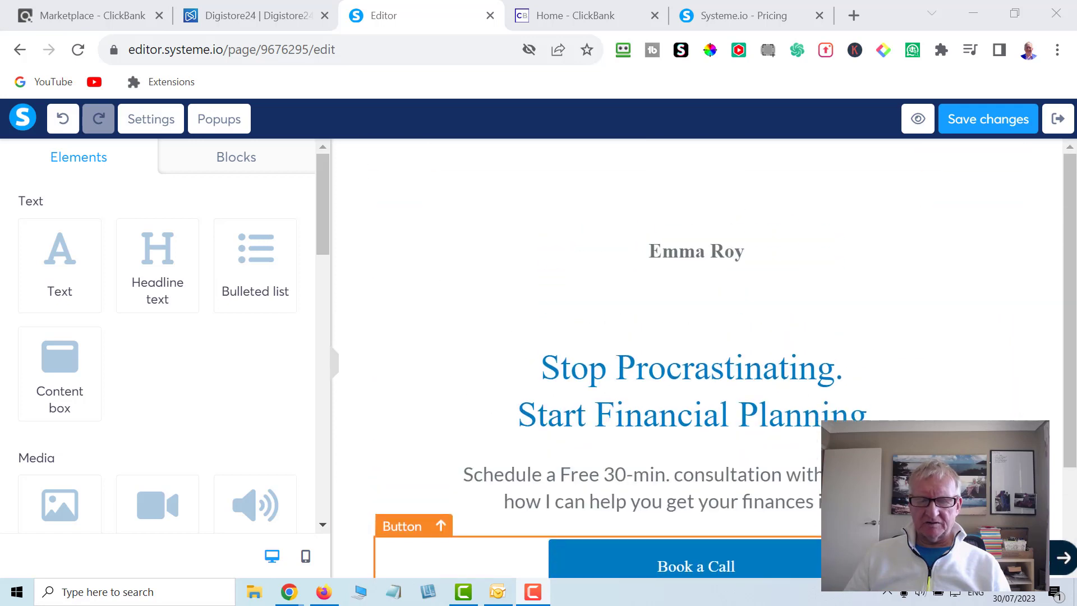
pyautogui.scroll(-2, 698, 362)
pyautogui.scroll(-5, 168, 378)
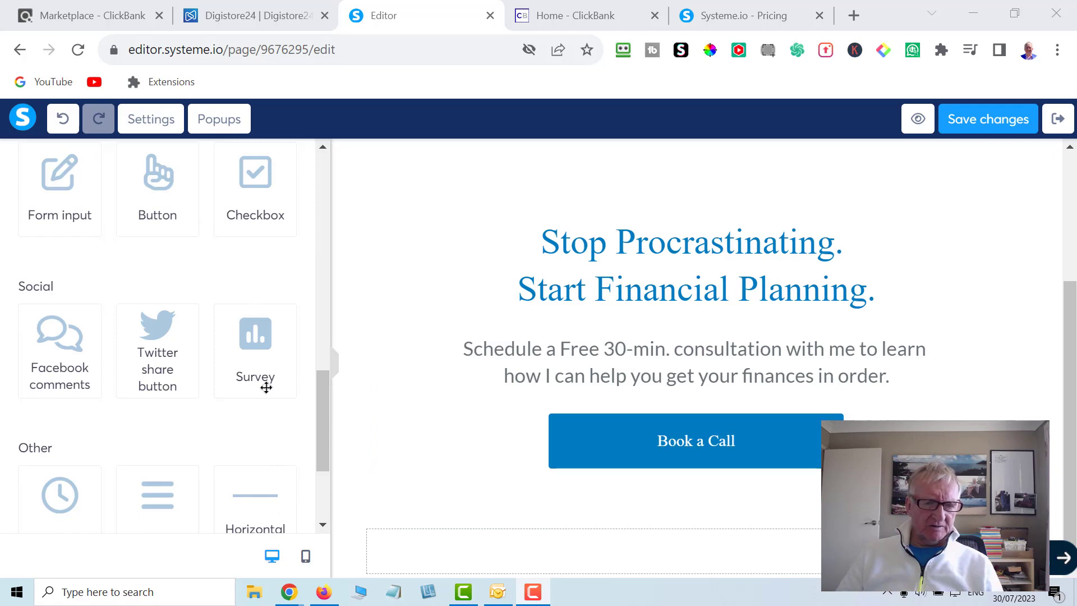
pyautogui.scroll(5, 261, 370)
pyautogui.scroll(-2, 251, 357)
pyautogui.scroll(-1, 248, 365)
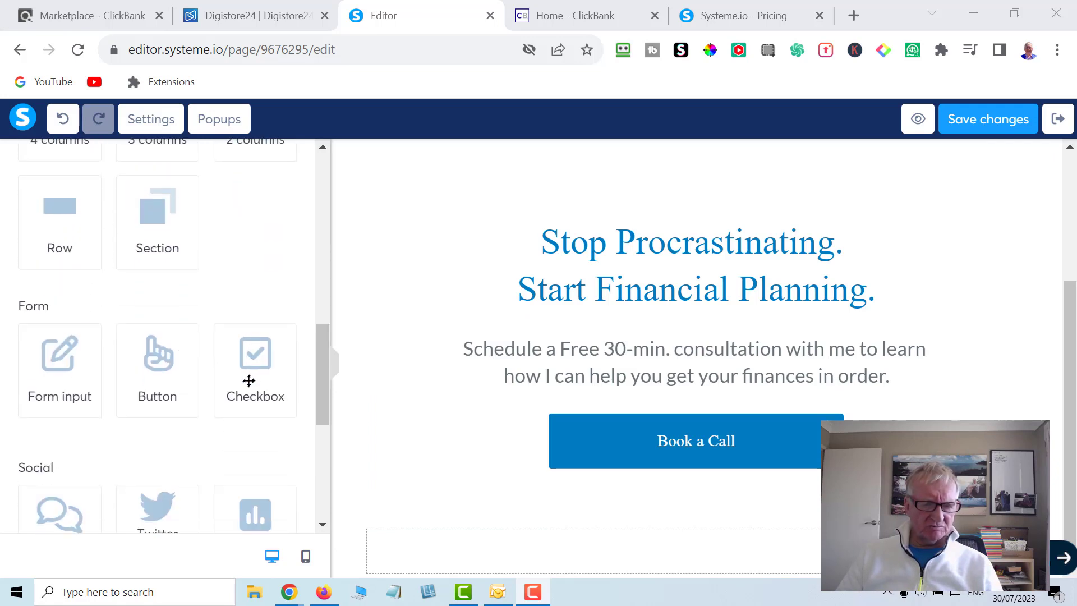
pyautogui.scroll(-2, 247, 378)
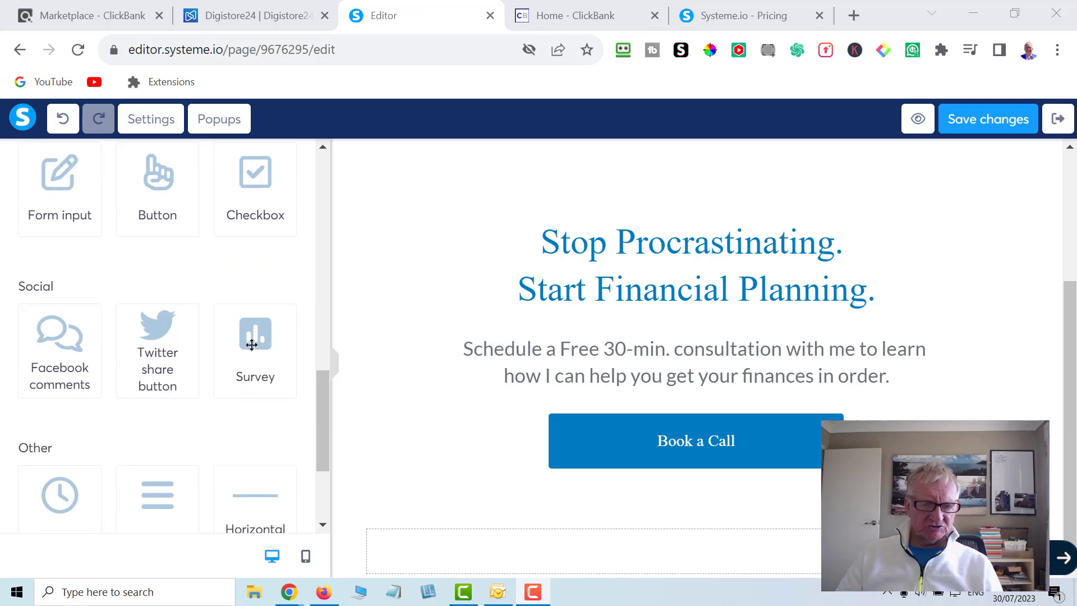
# - Drag a Survey element beneath the Stop Procrastinating headline and select the block
pyautogui.moveTo(254, 343)
pyautogui.mouseDown()
pyautogui.moveTo(603, 368)
pyautogui.moveTo(636, 338)
pyautogui.mouseUp()
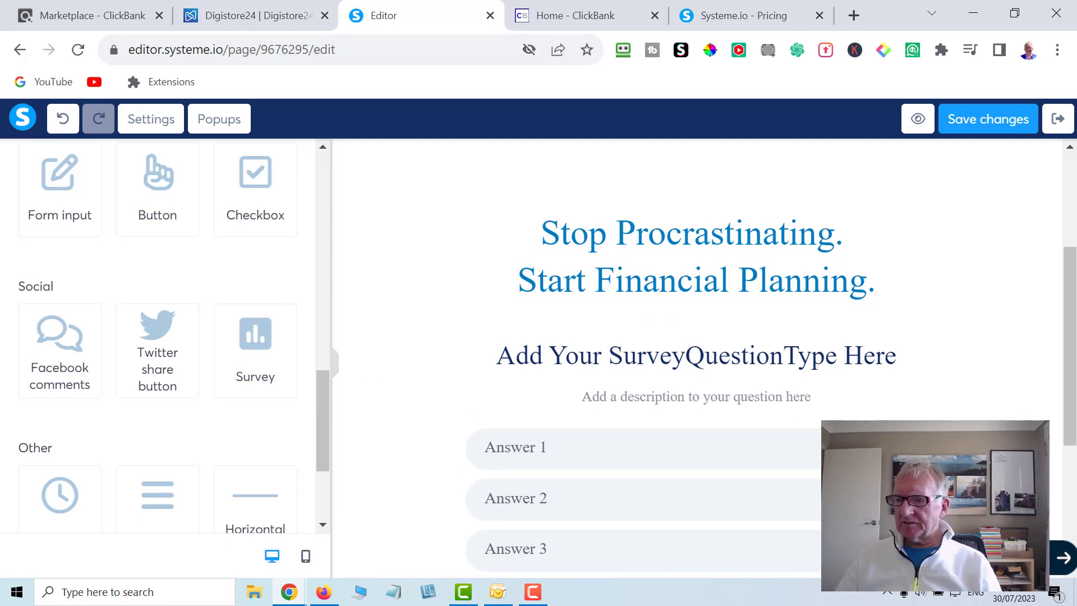
pyautogui.scroll(-1, 618, 478)
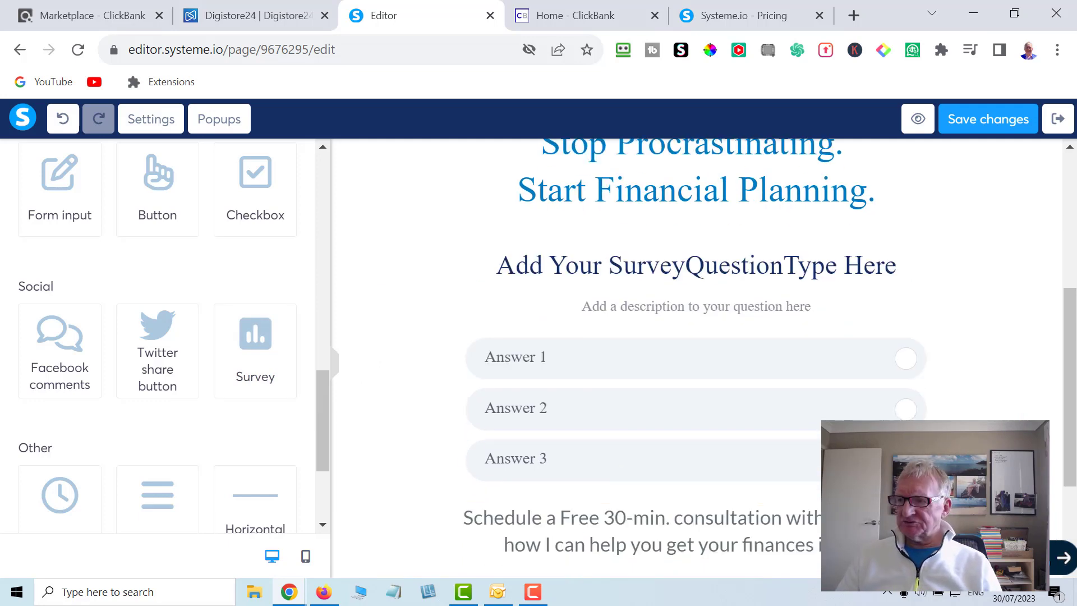
pyautogui.scroll(1, 675, 372)
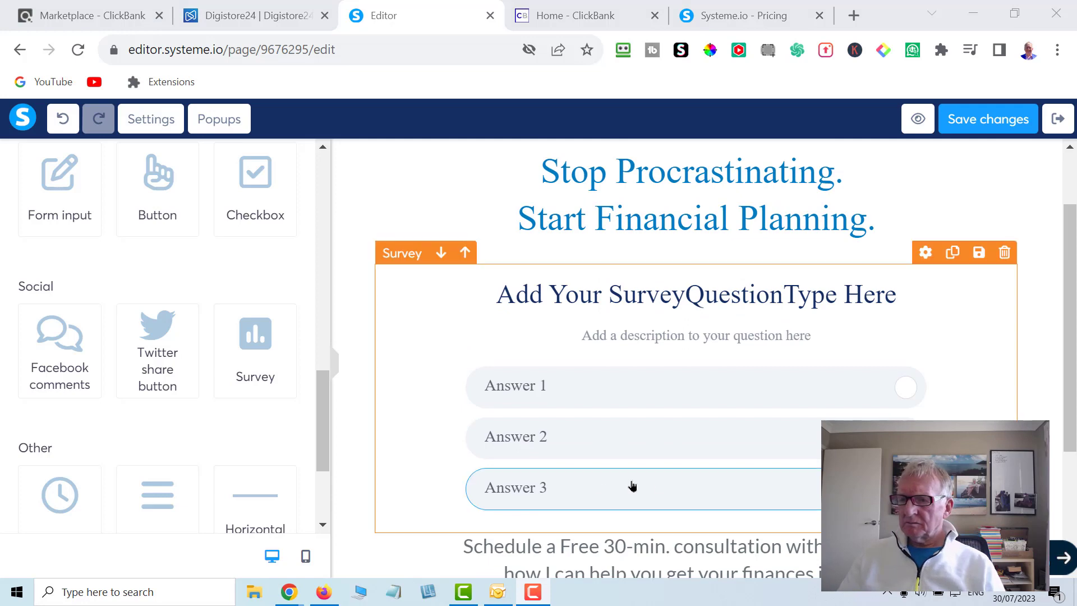
pyautogui.click(522, 396)
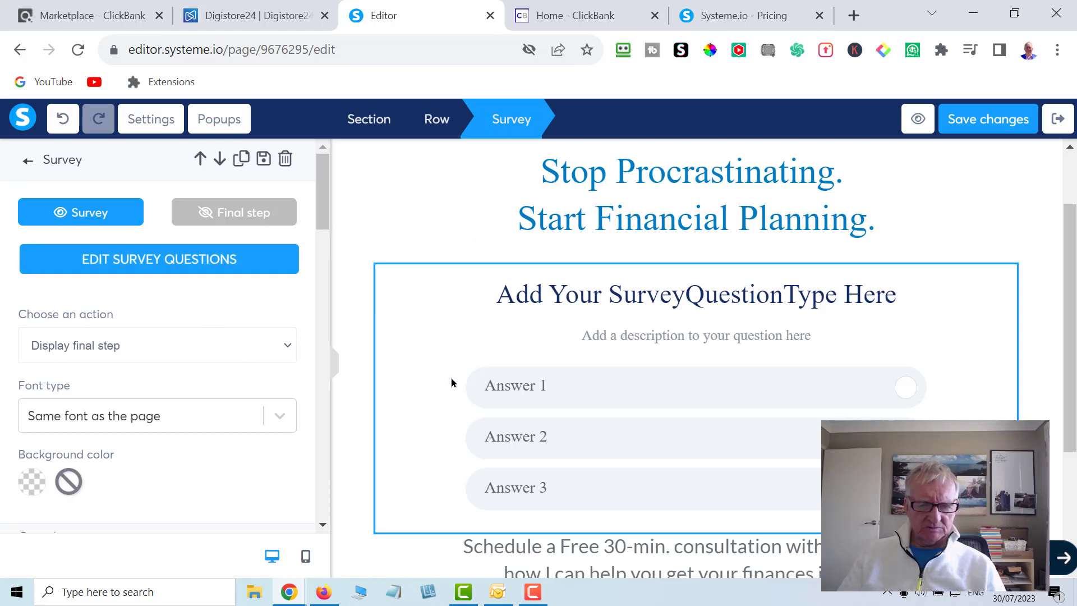
# - Replace the placeholder question with 'Have You Tried To Lose Weight Before'
pyautogui.click(235, 260)
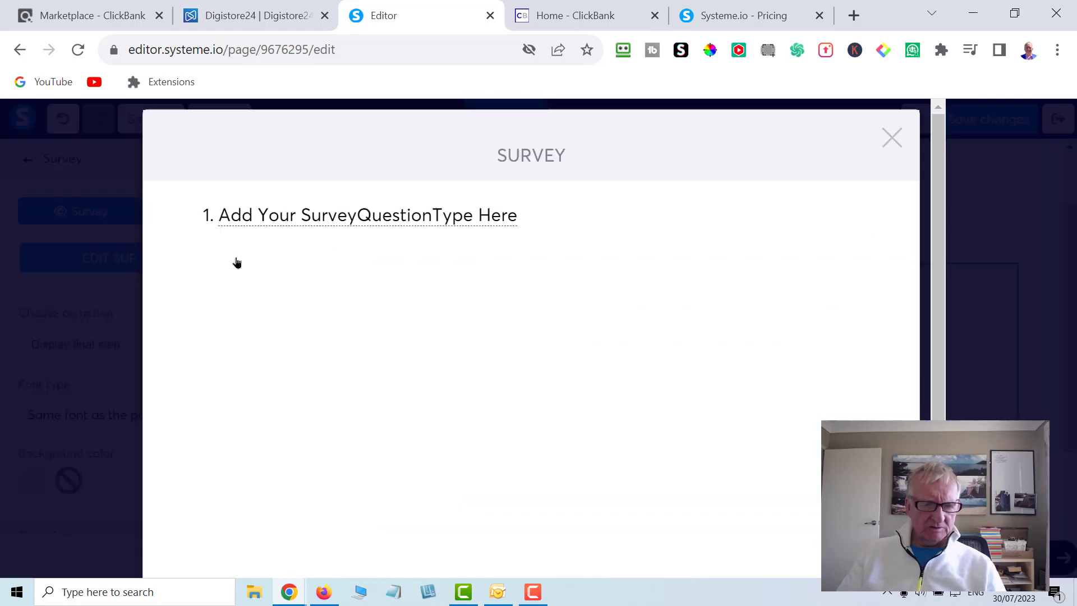
pyautogui.click(509, 217)
pyautogui.moveTo(463, 258); pyautogui.dragTo(184, 246)
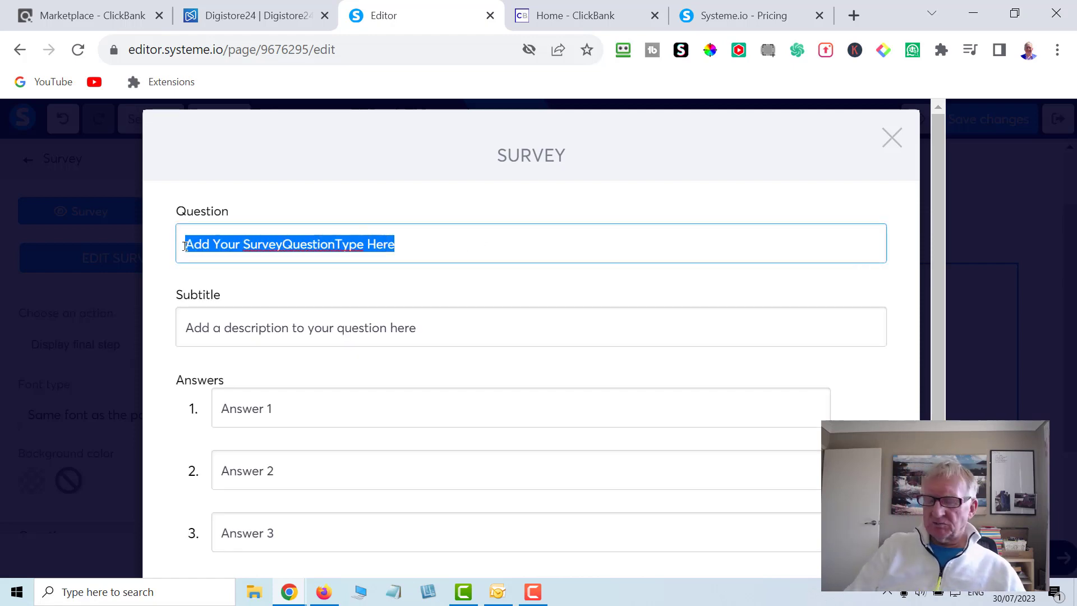
pyautogui.write('Ha')
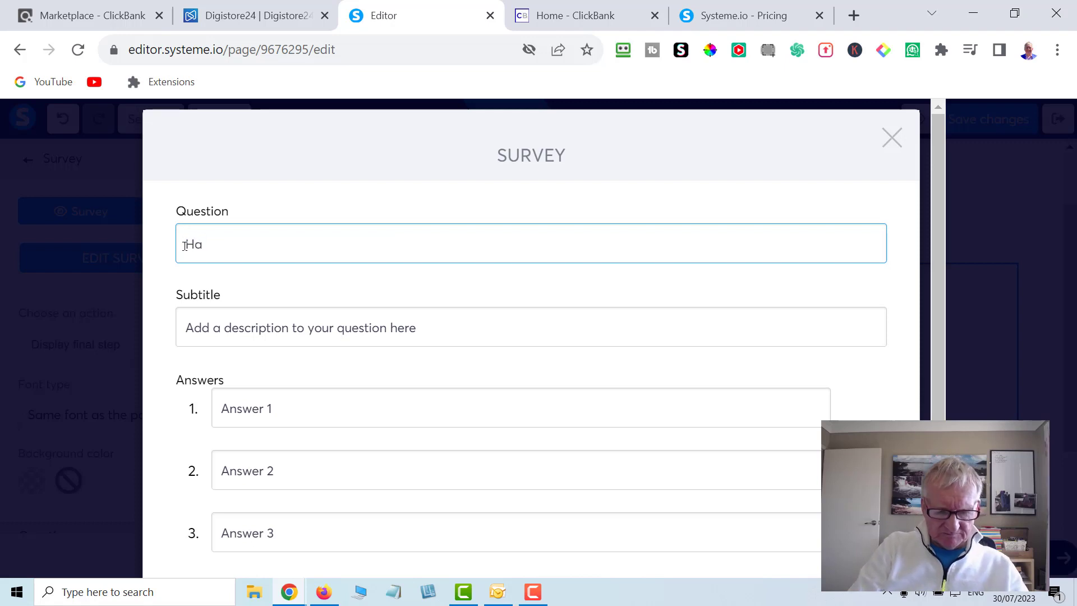
pyautogui.write('ve You ')
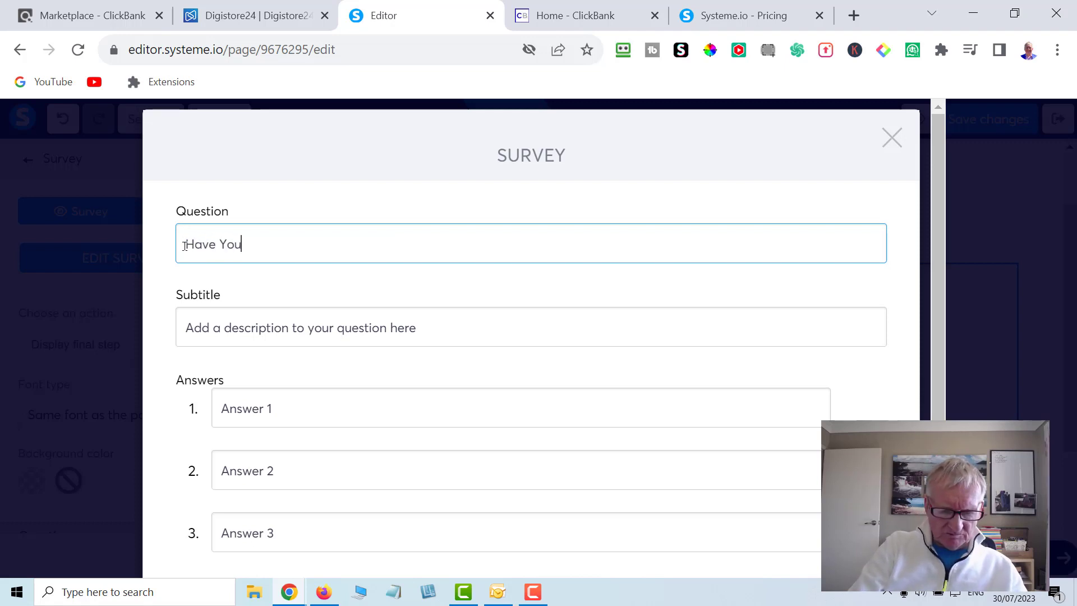
pyautogui.write('Tried')
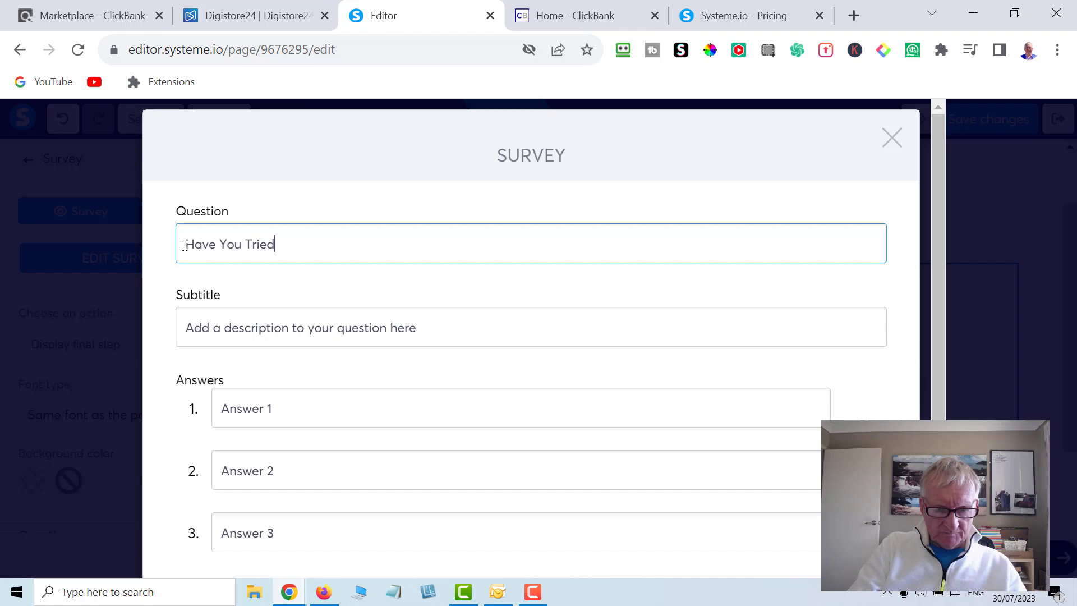
pyautogui.write(' To ')
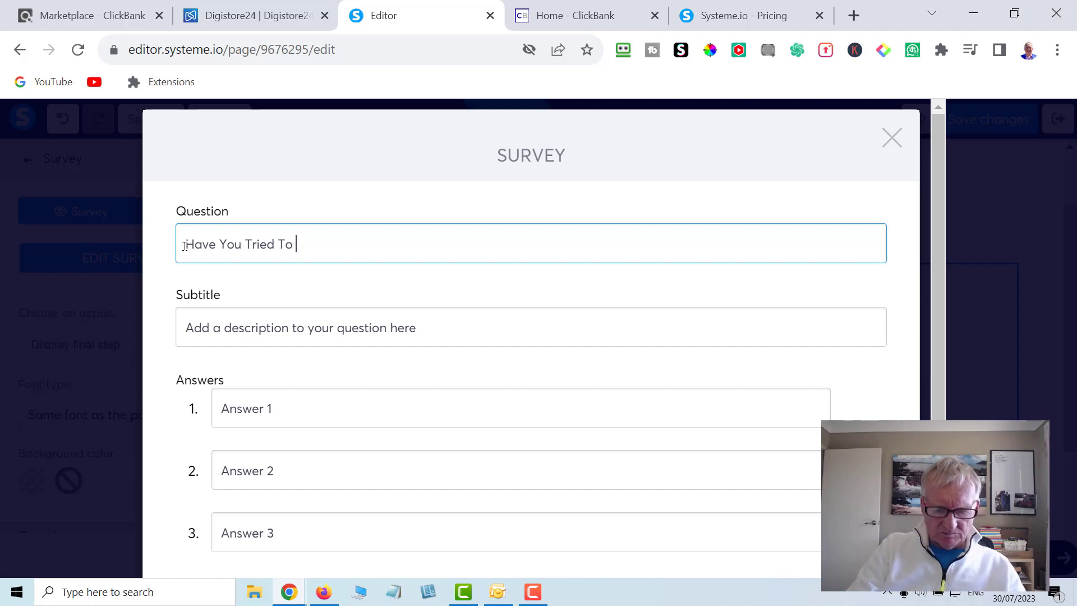
pyautogui.write('Lose')
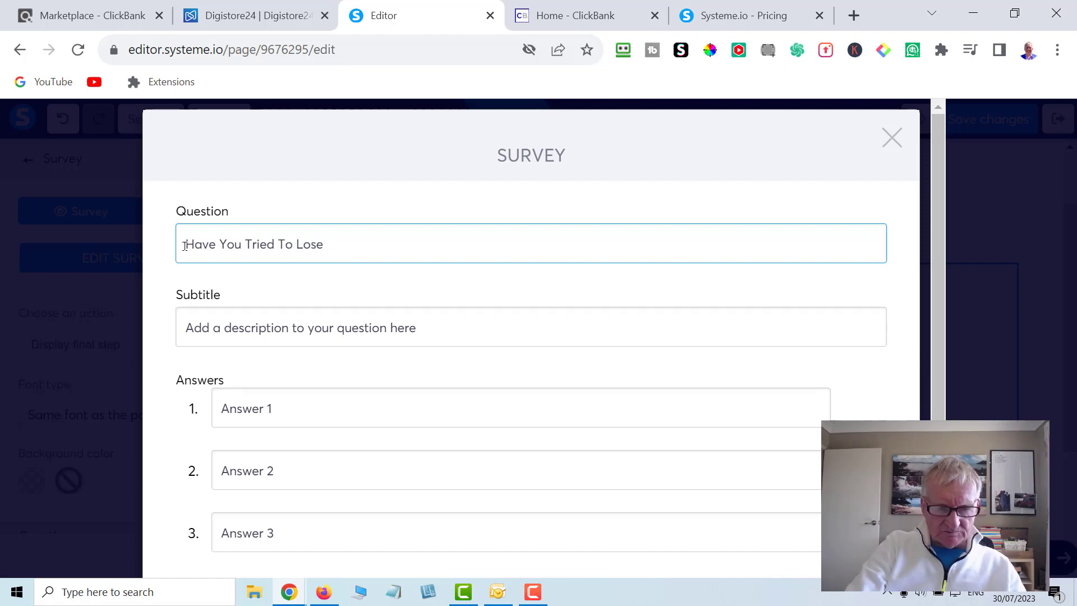
pyautogui.write(' Wei')
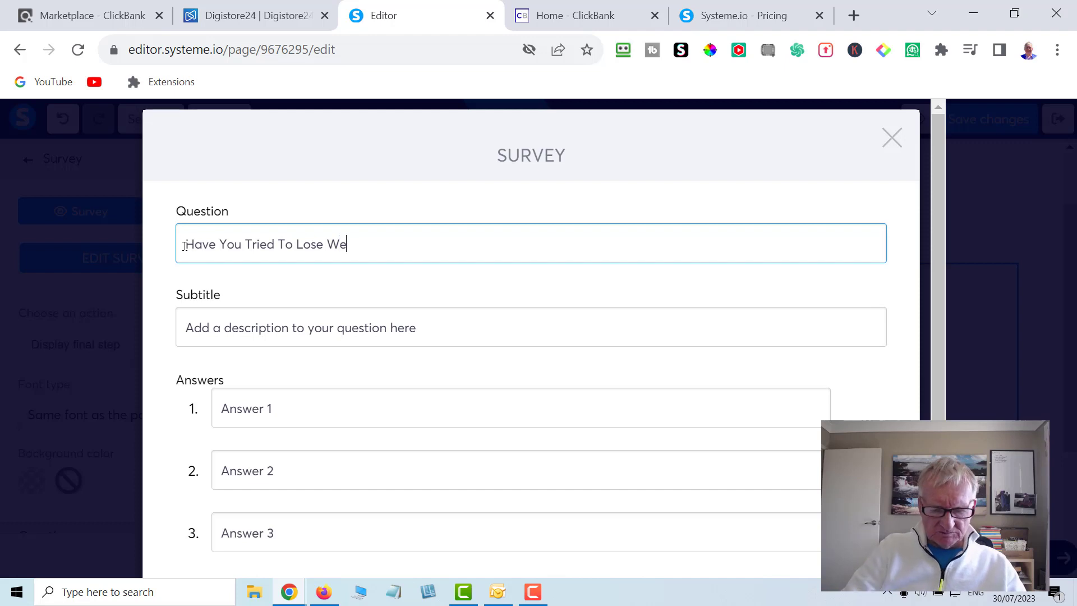
pyautogui.write('gh')
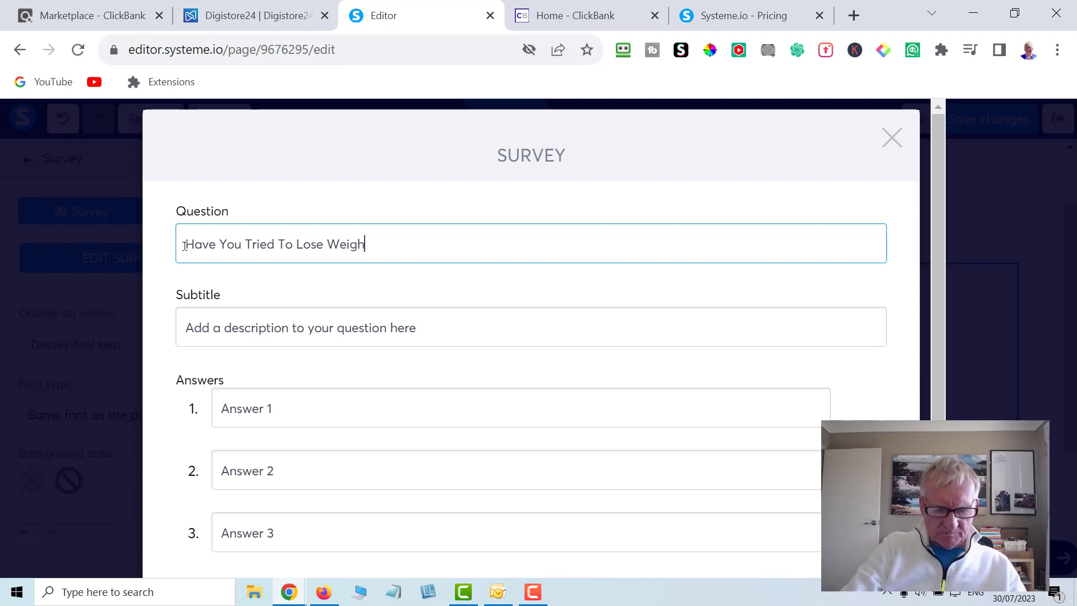
pyautogui.write('t Bef')
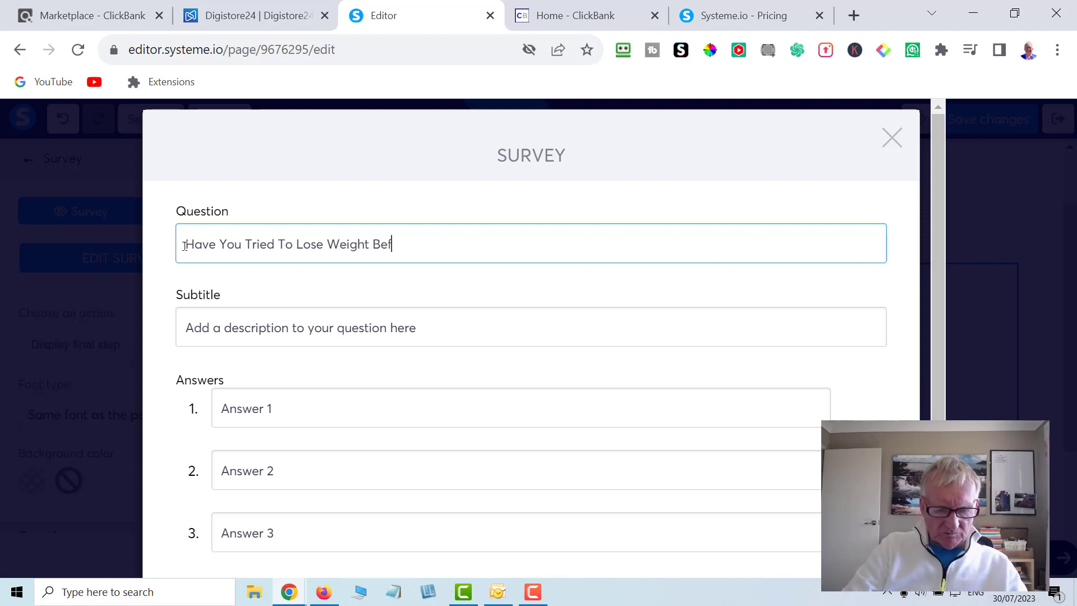
pyautogui.write('ore')
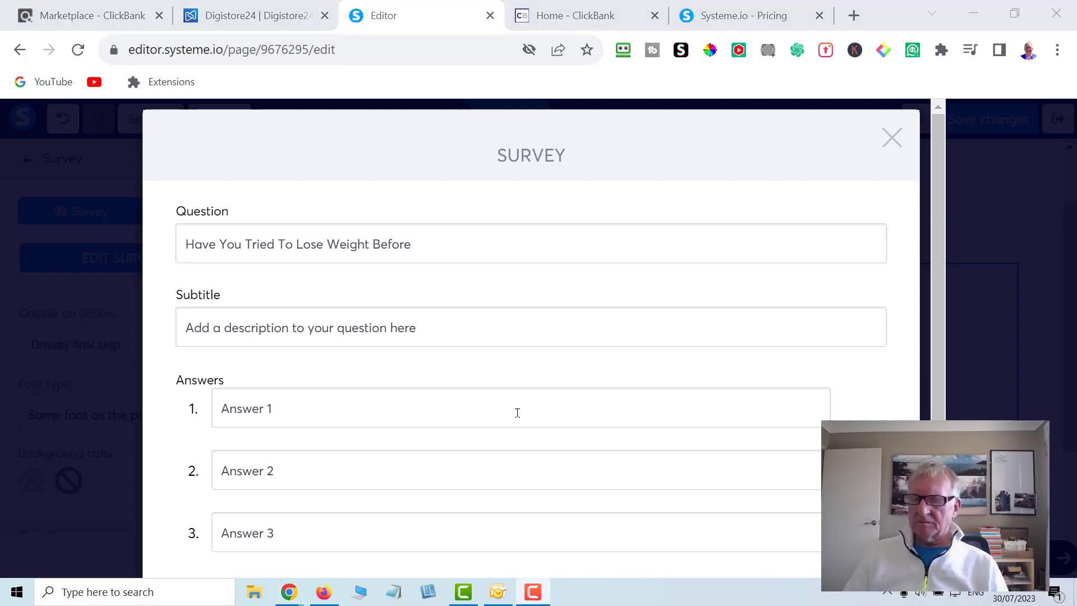
# - Tidy the first answer to 'Yes I Have' and set the second answer to 'No I haven't'
pyautogui.click(314, 411)
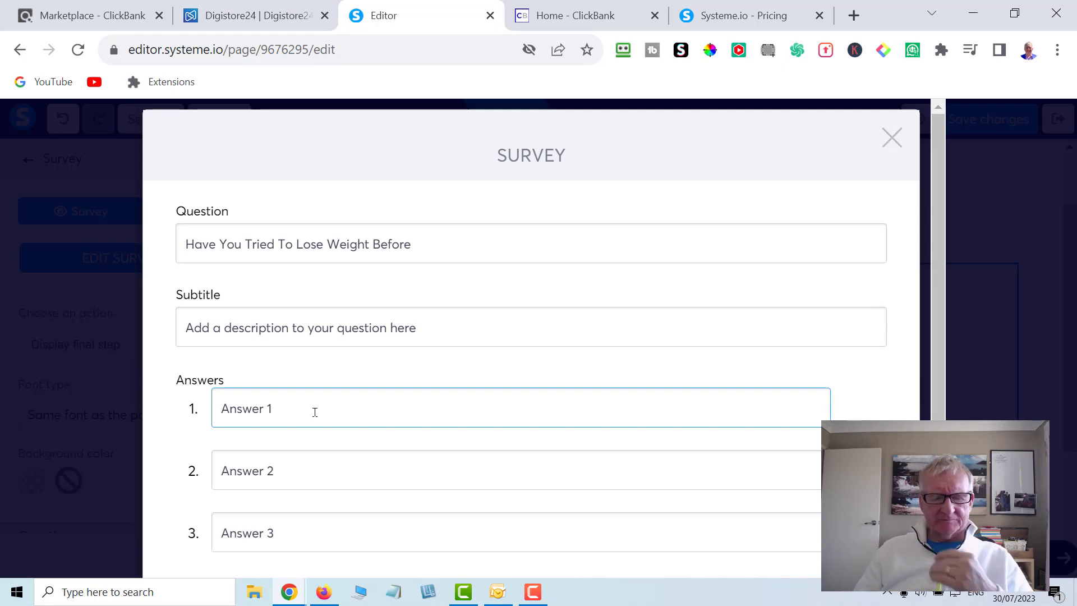
pyautogui.write('Yes I')
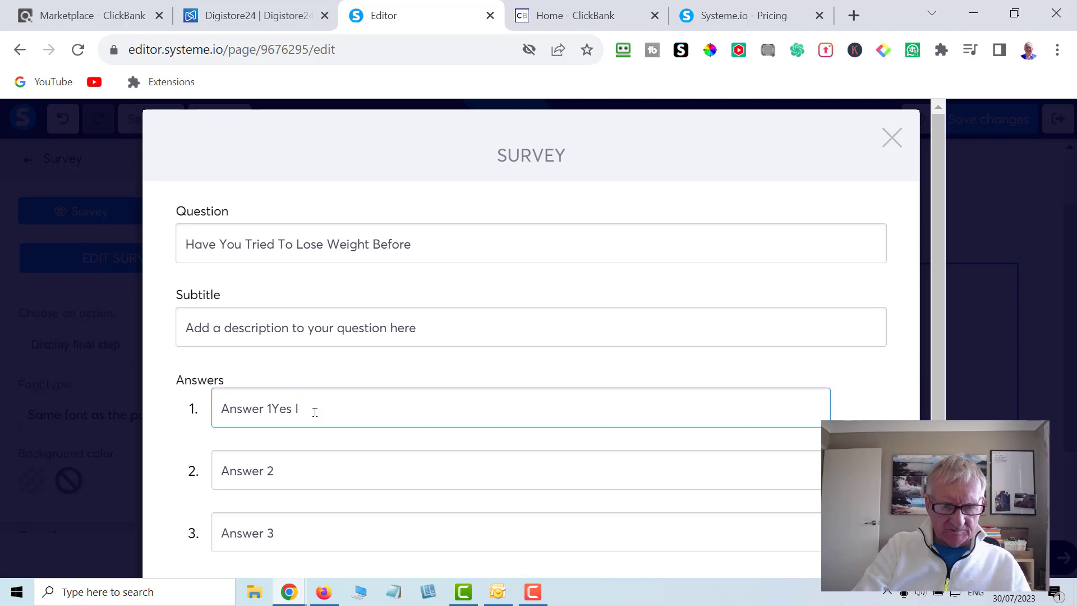
pyautogui.write(' Have')
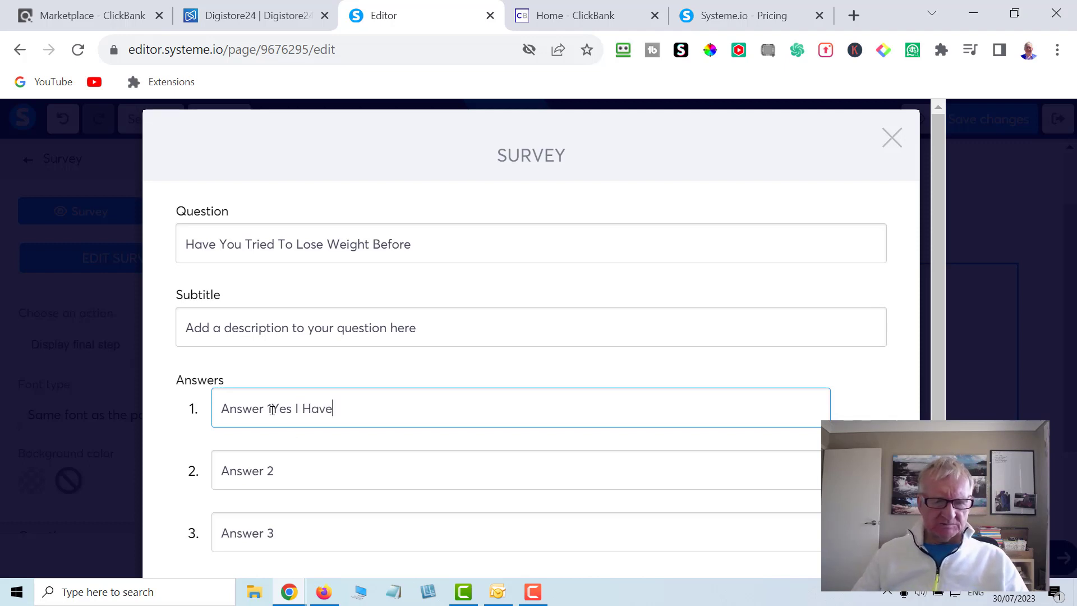
pyautogui.press('BackSpace')
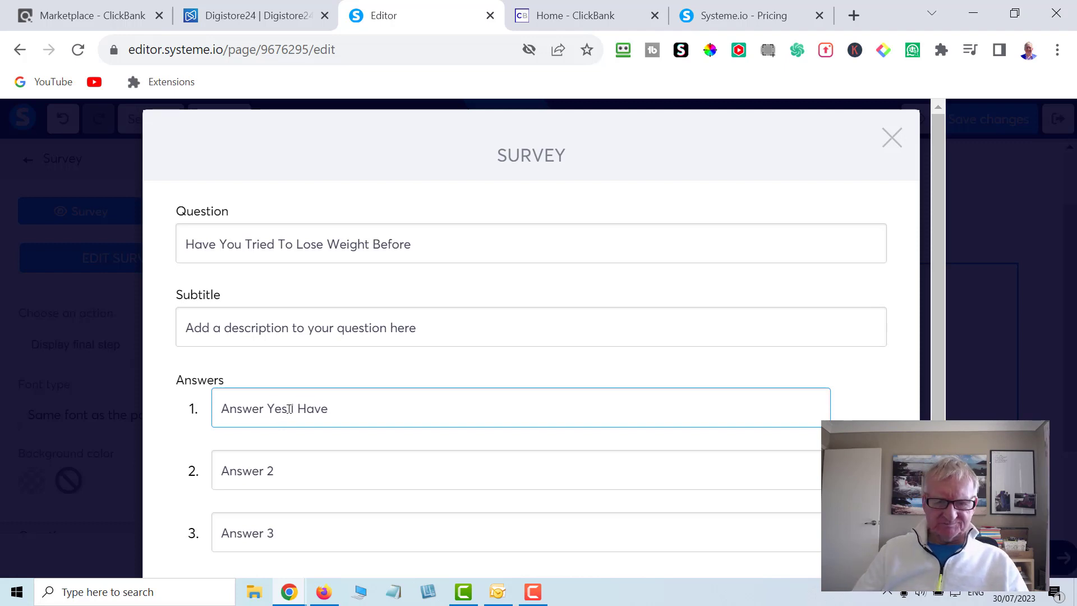
pyautogui.click(309, 471)
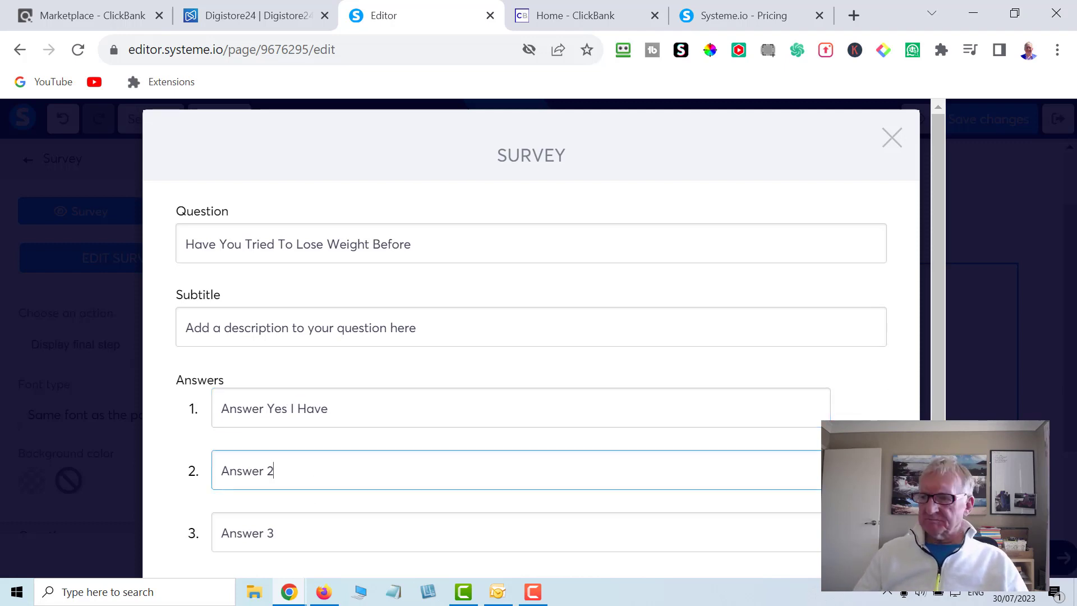
pyautogui.write('No')
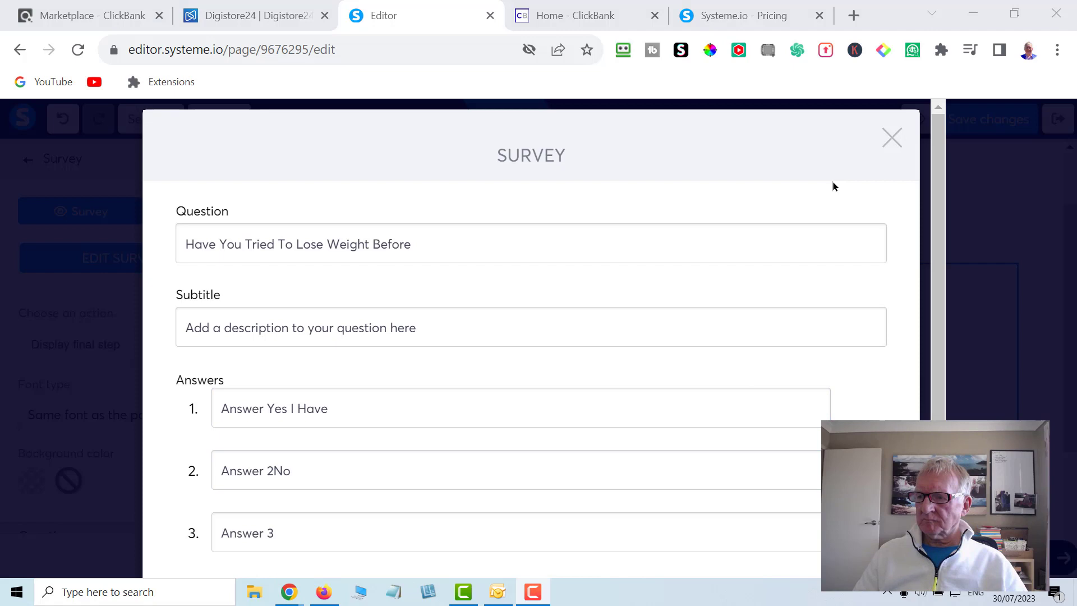
pyautogui.click(309, 476)
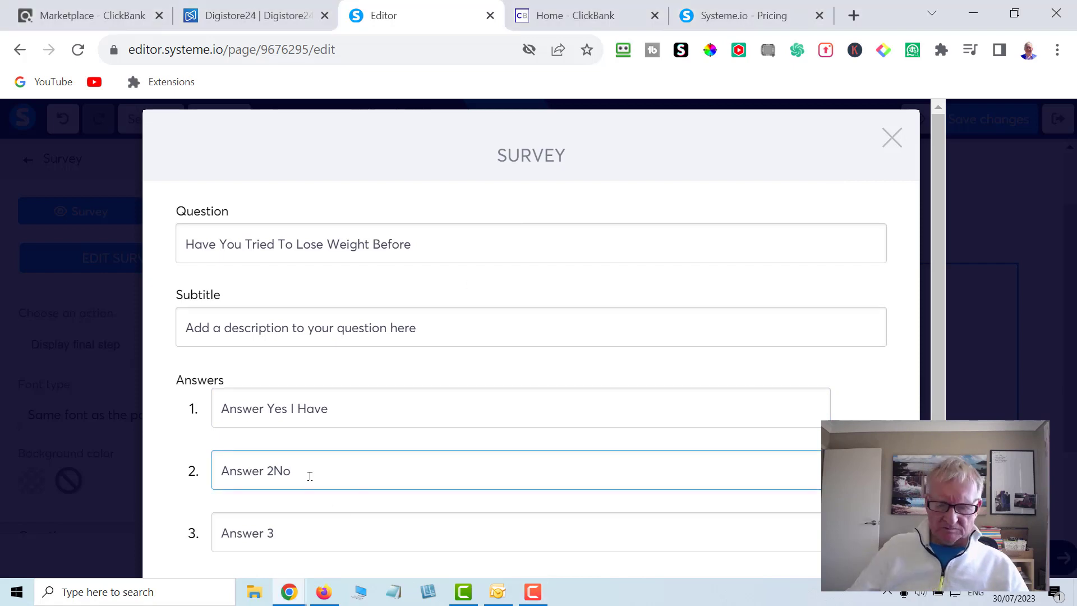
pyautogui.press('BackSpace')
pyautogui.press('BackSpace')
pyautogui.press('BackSpace')
pyautogui.press('BackSpace')
pyautogui.press('BackSpace')
pyautogui.press('BackSpace')
pyautogui.press('BackSpace')
pyautogui.press('BackSpace')
pyautogui.press('BackSpace')
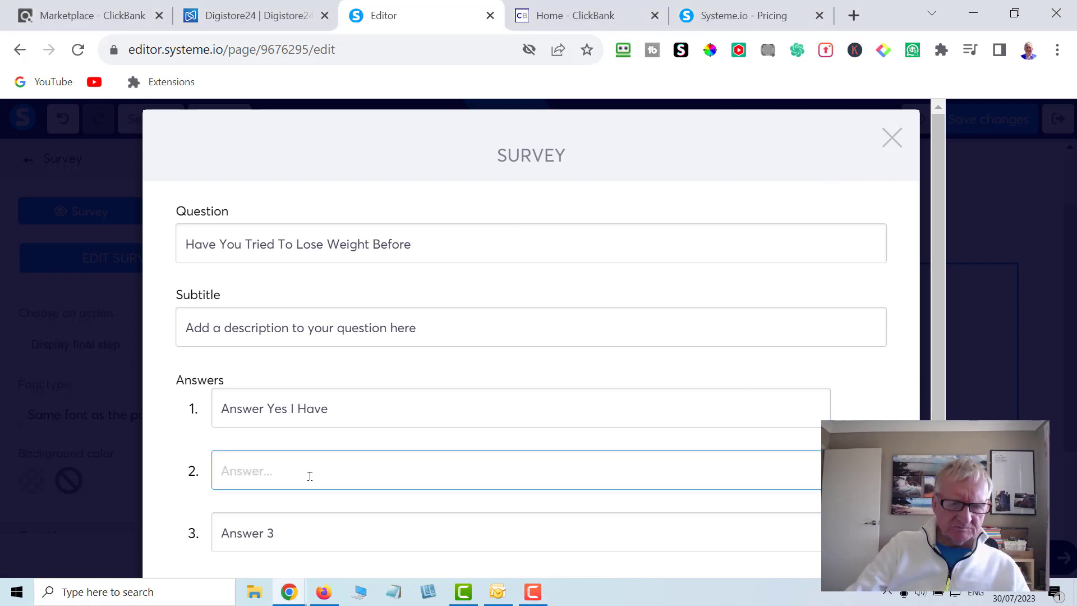
pyautogui.write('No')
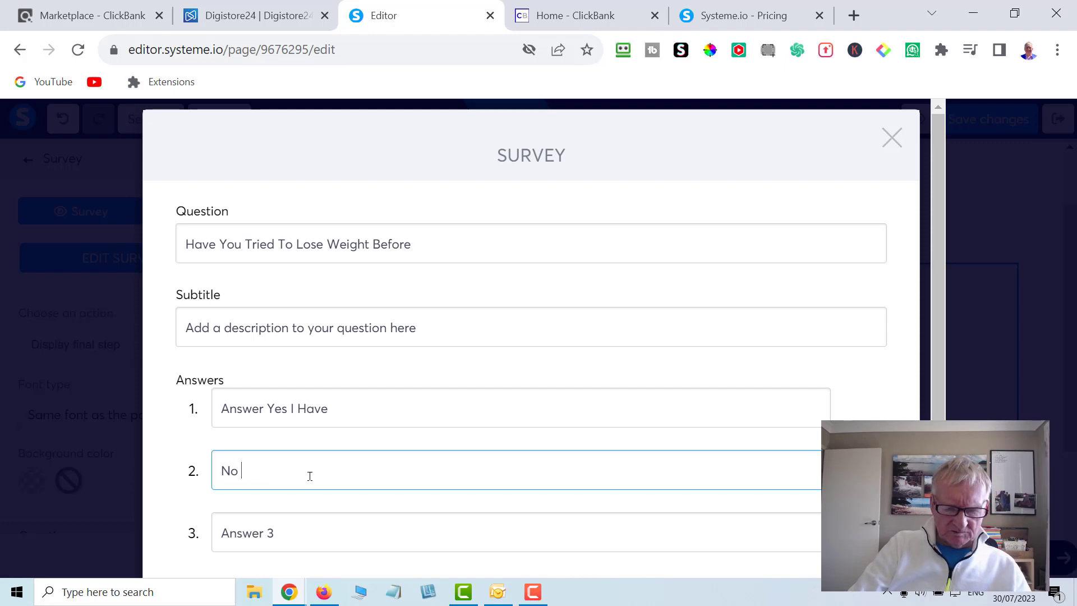
pyautogui.write(' I haven')
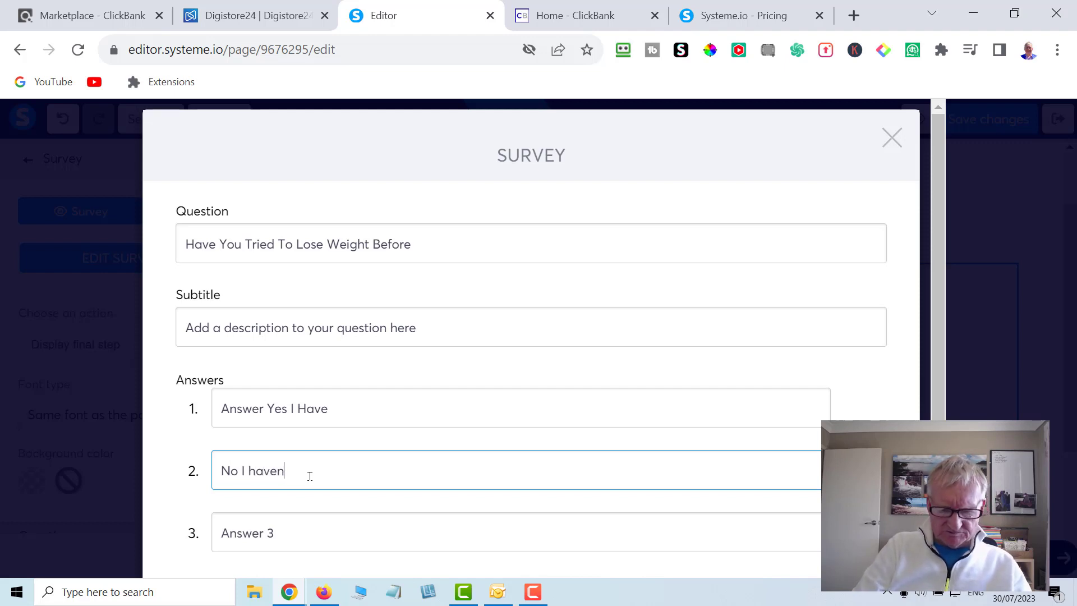
pyautogui.write("'t")
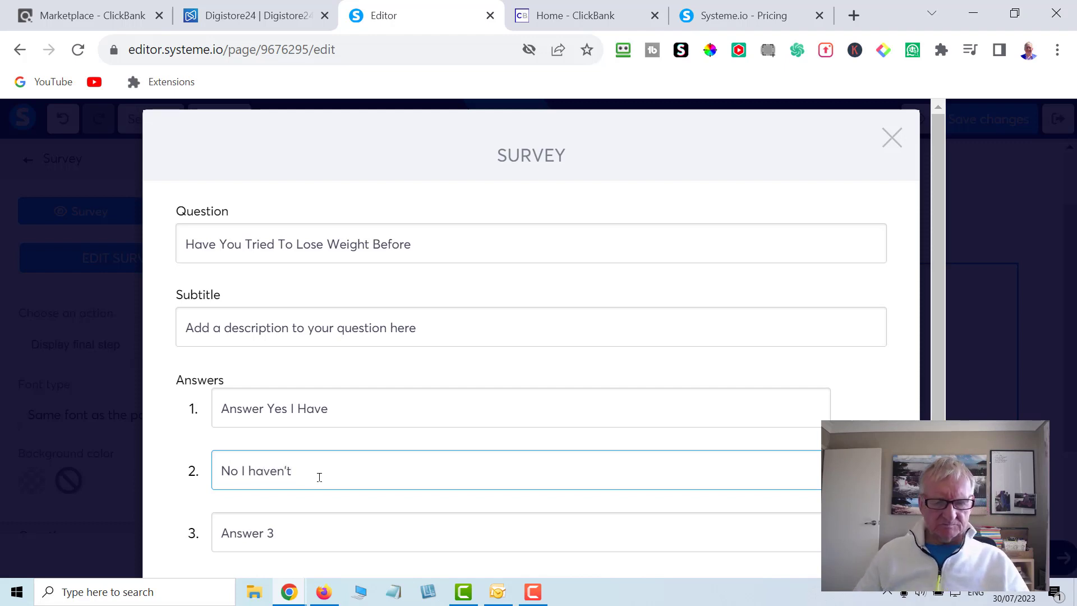
pyautogui.scroll(-2, 319, 477)
# - Clear the third answer's default text and make it 'I have thought About'
pyautogui.click(264, 429)
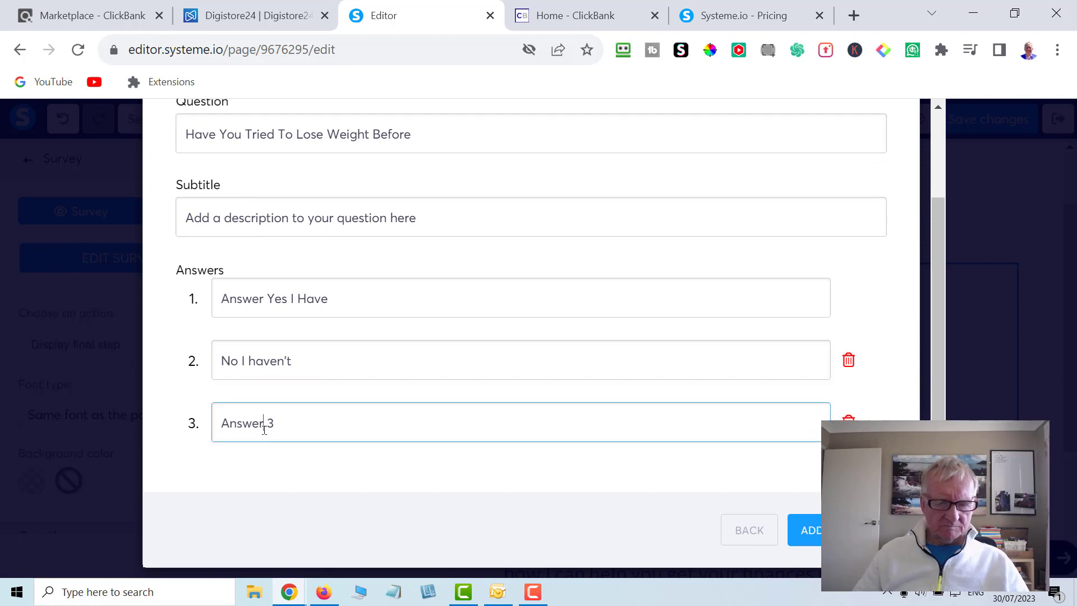
pyautogui.press('BackSpace')
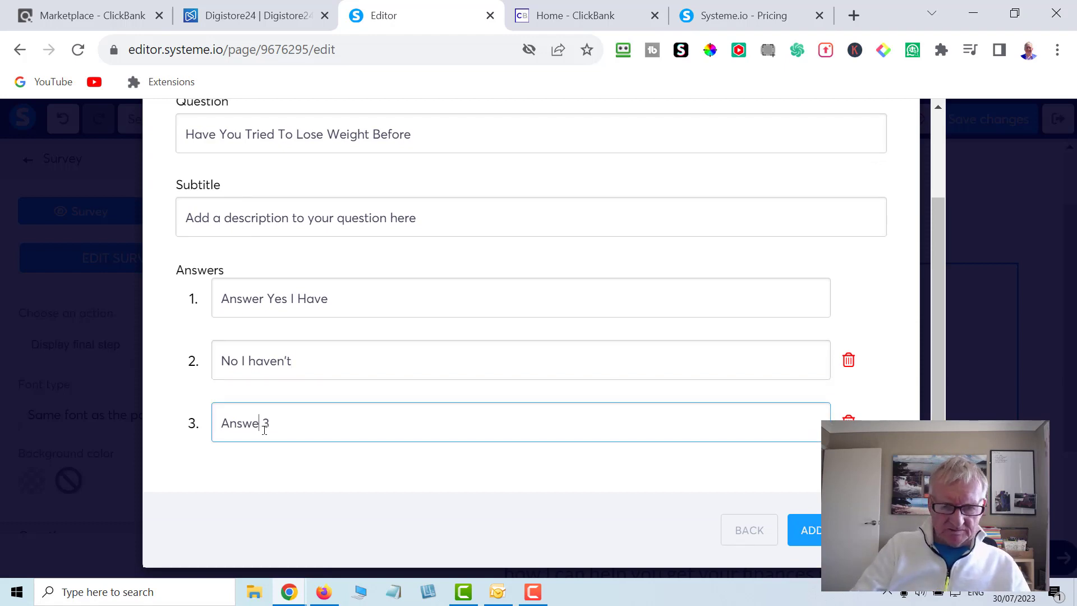
pyautogui.press('BackSpace')
pyautogui.press('BackSpace')
pyautogui.press('BackSpace')
pyautogui.press('BackSpace')
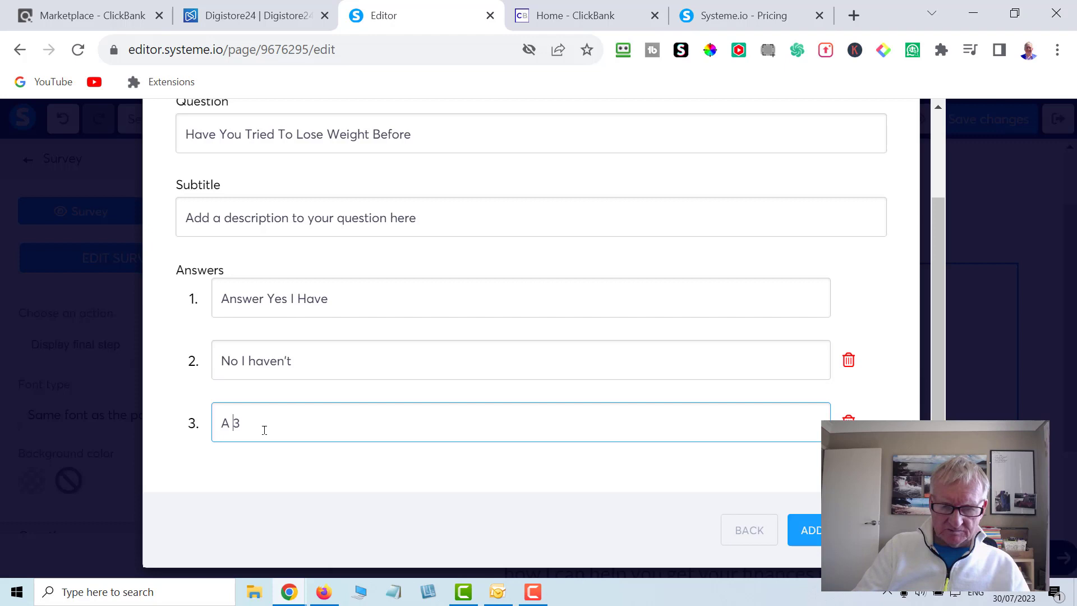
pyautogui.press('BackSpace')
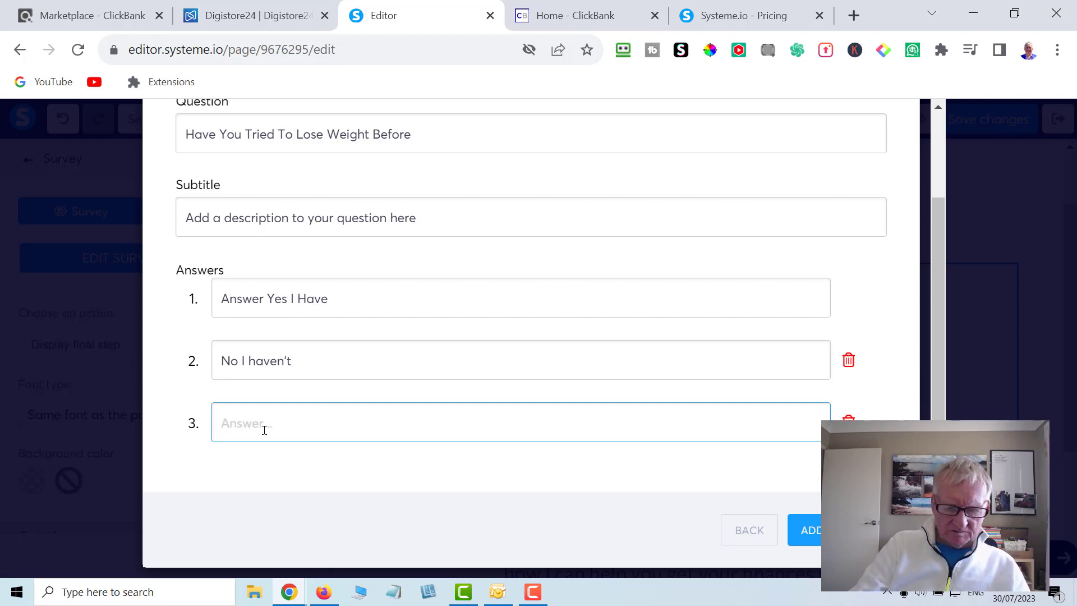
pyautogui.write('I hav ')
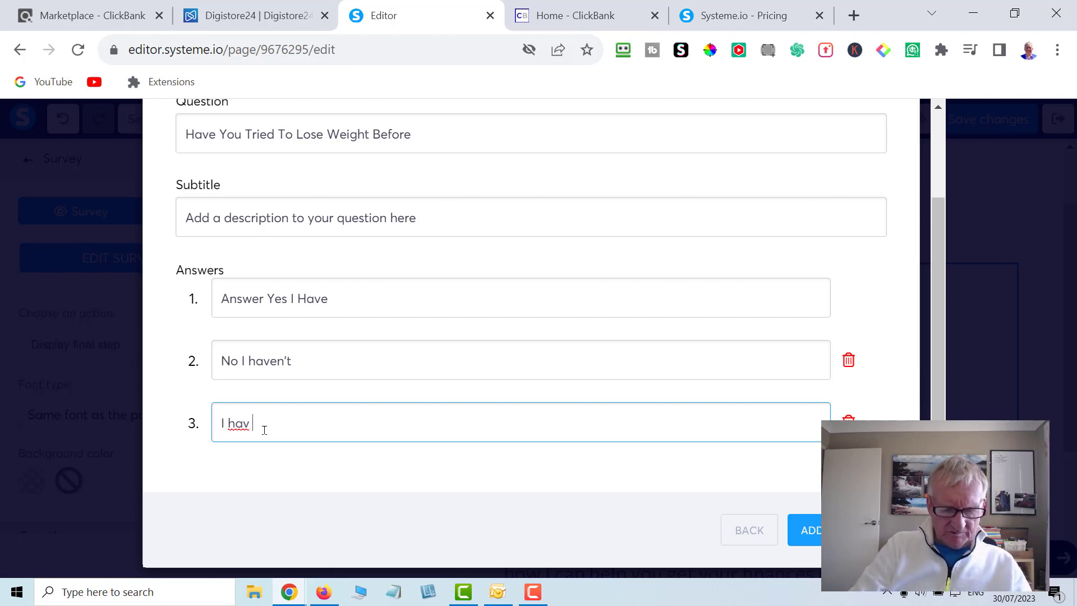
pyautogui.write('though')
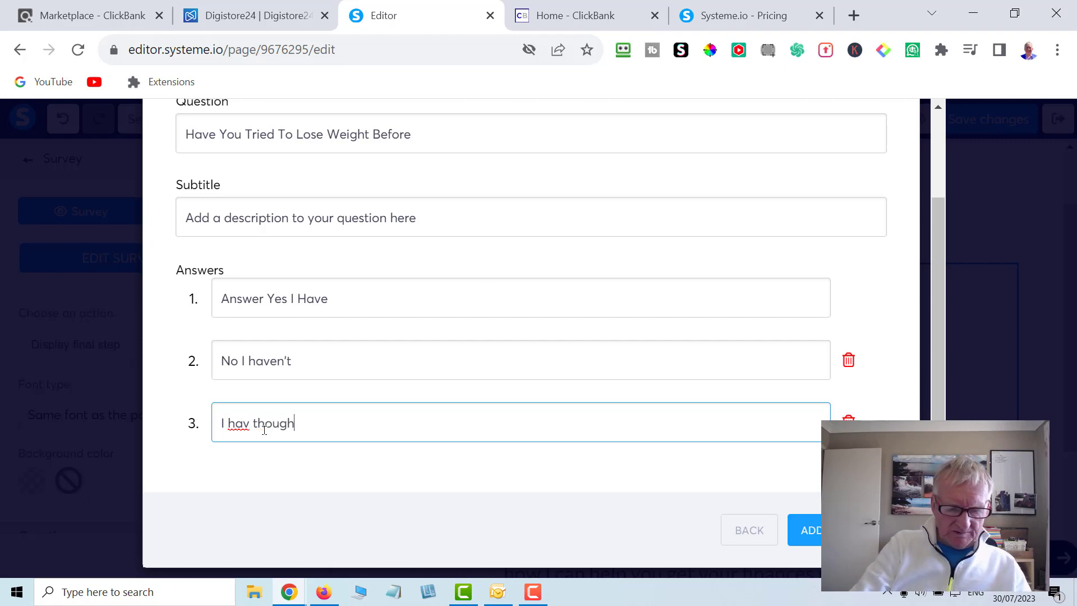
pyautogui.write('Ab')
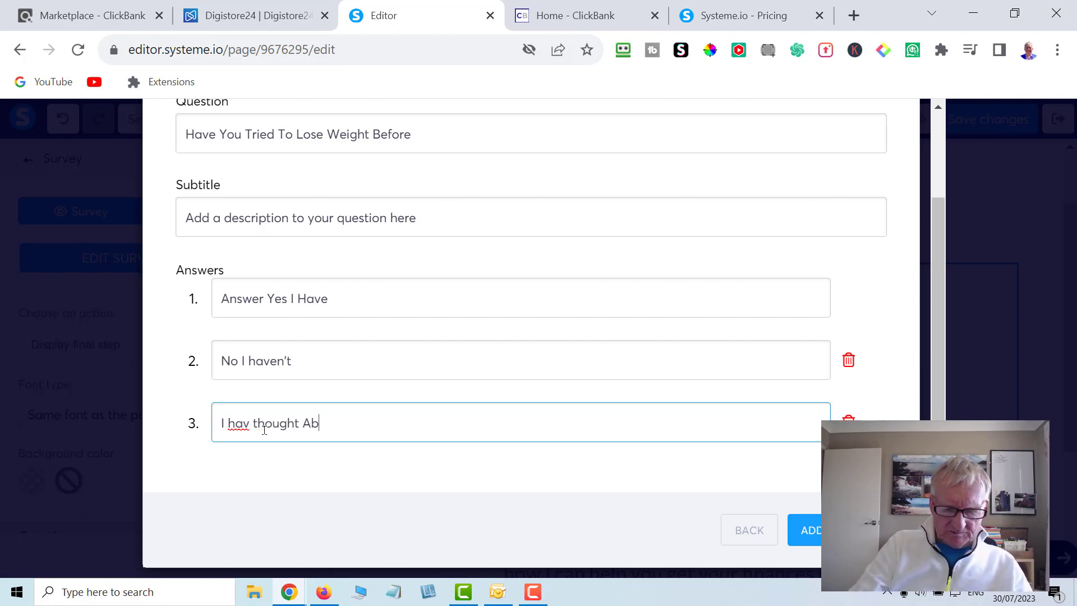
pyautogui.write('t')
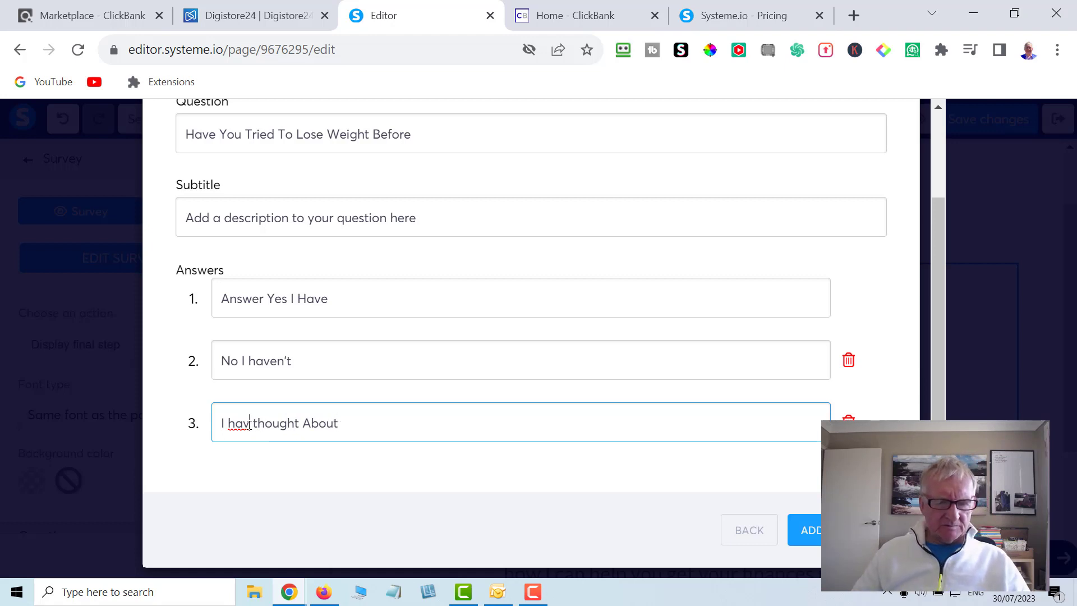
pyautogui.write('e')
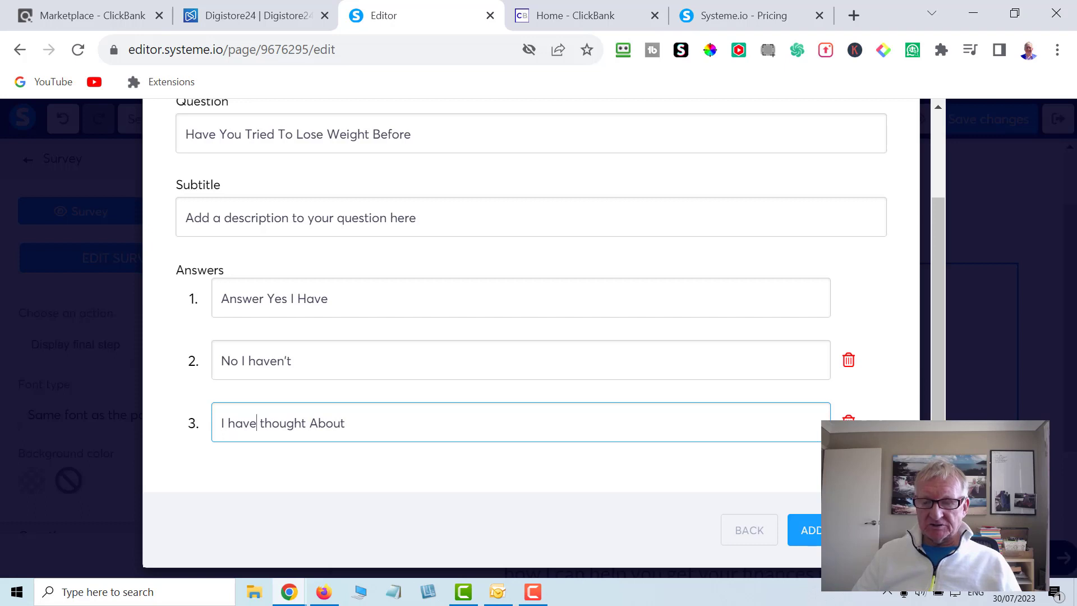
pyautogui.scroll(2, 530, 337)
pyautogui.scroll(-2, 530, 337)
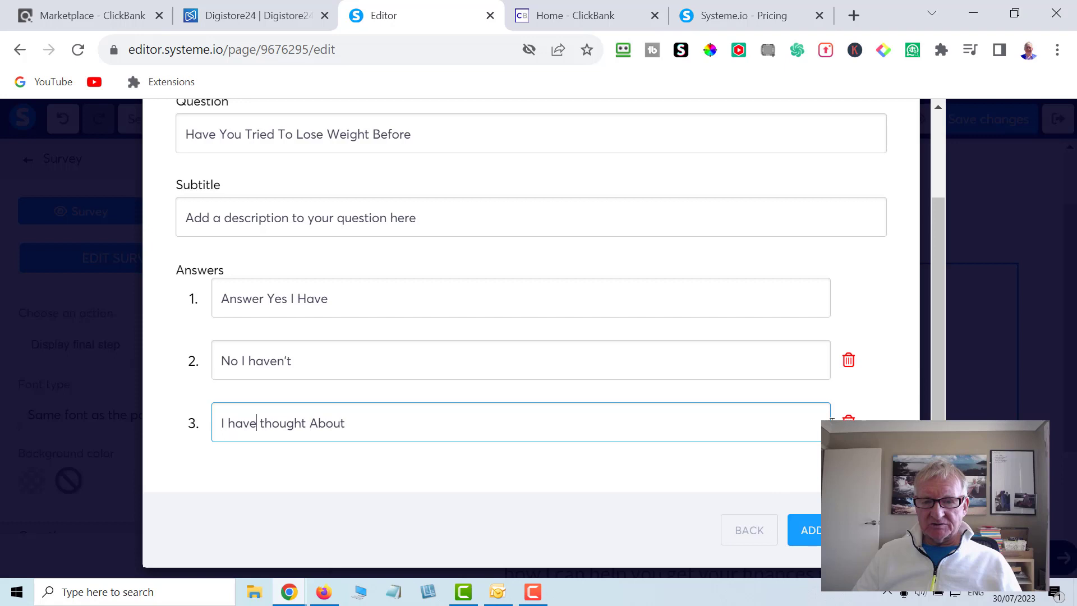
pyautogui.scroll(2, 842, 399)
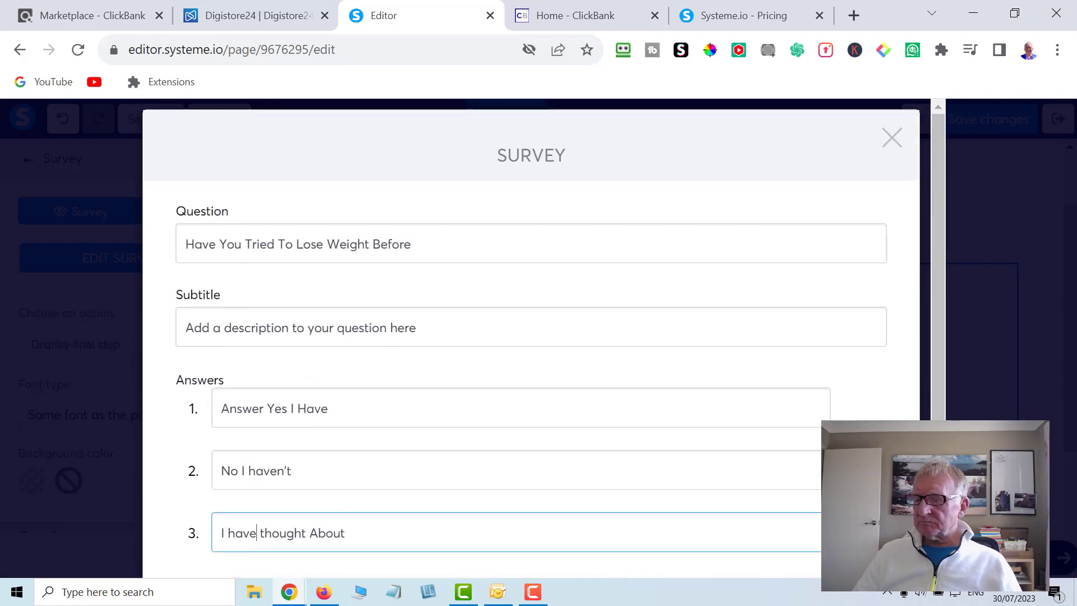
pyautogui.scroll(-2, 748, 549)
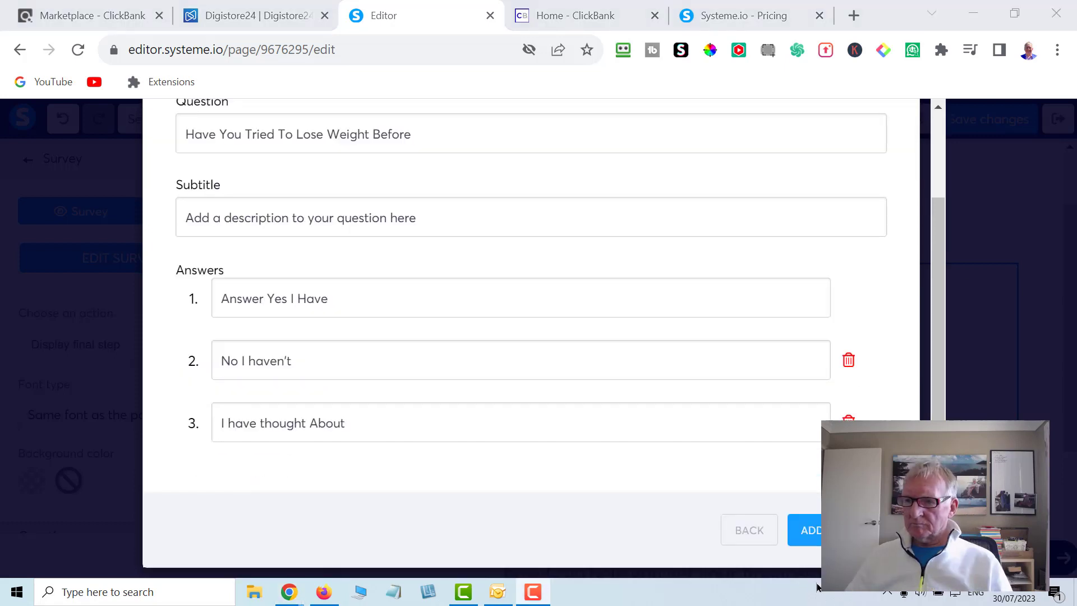
# - Save the first question and add a second one titled 'How Much Weight Do You Want To Lose'
pyautogui.click(751, 537)
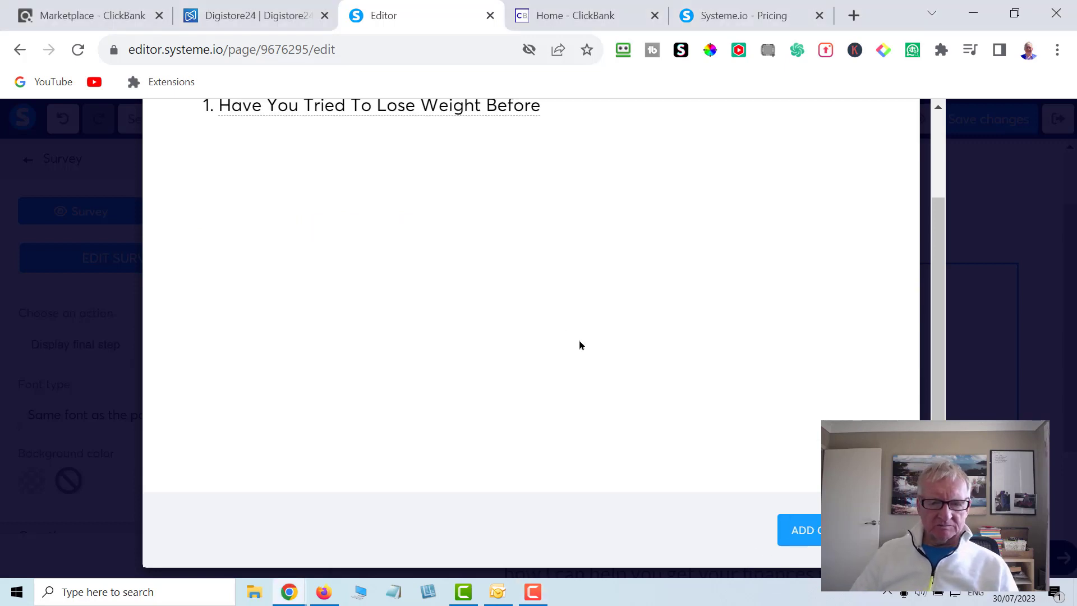
pyautogui.scroll(3, 651, 398)
pyautogui.scroll(-2, 652, 404)
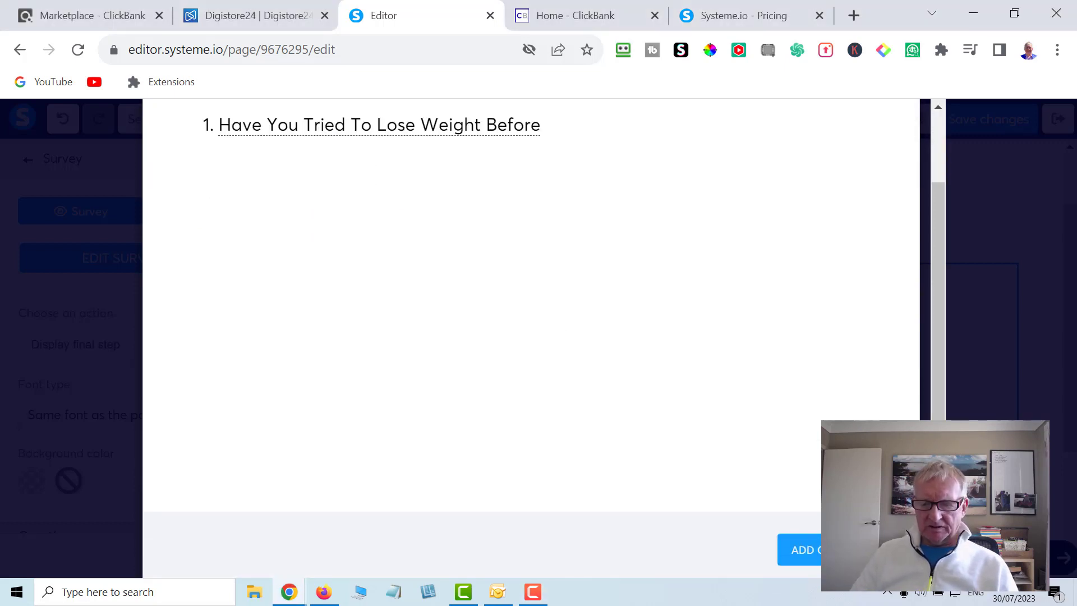
pyautogui.click(804, 550)
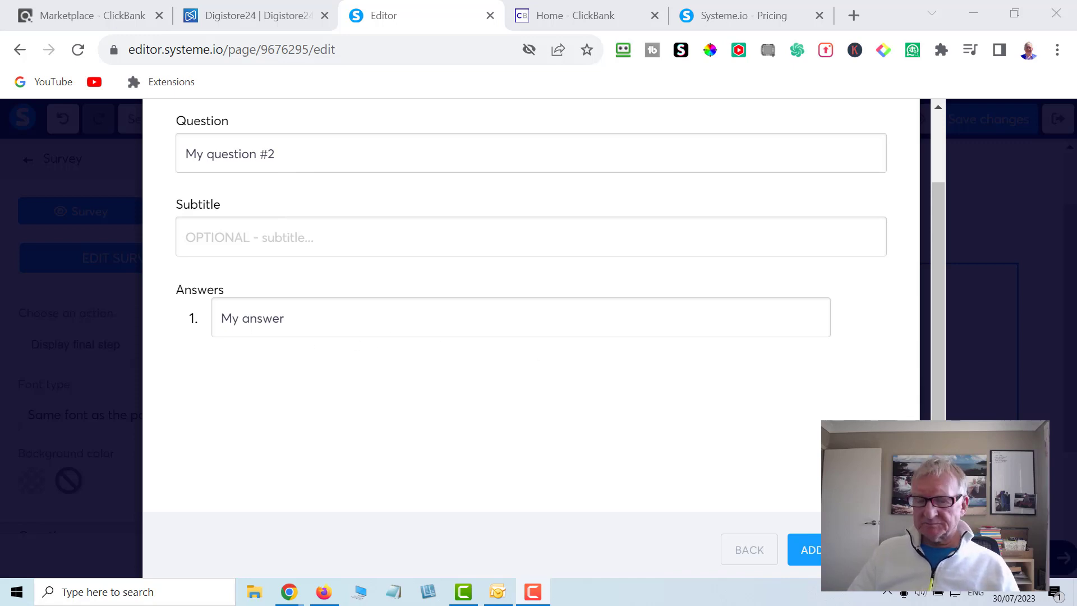
pyautogui.hotkey('ctrl', 'a')
pyautogui.write('Ho')
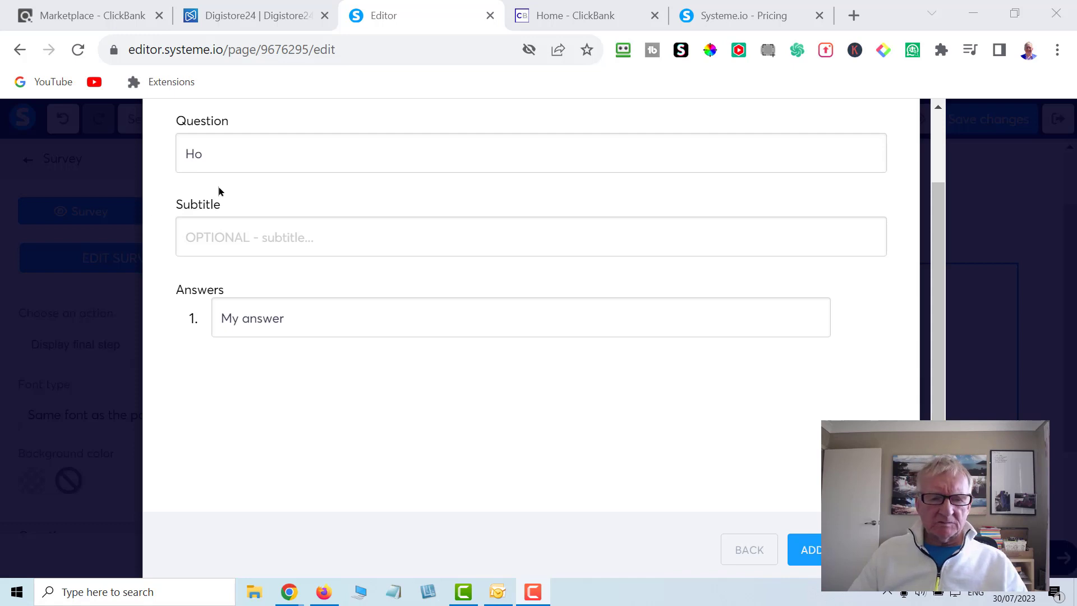
pyautogui.click(208, 160)
pyautogui.write('w ')
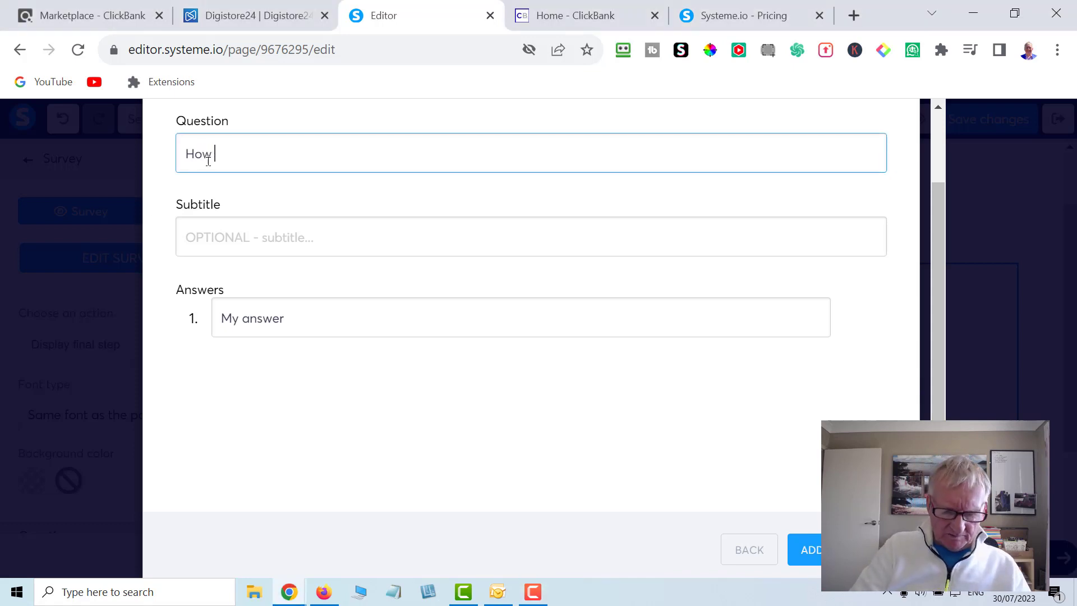
pyautogui.write('Much ')
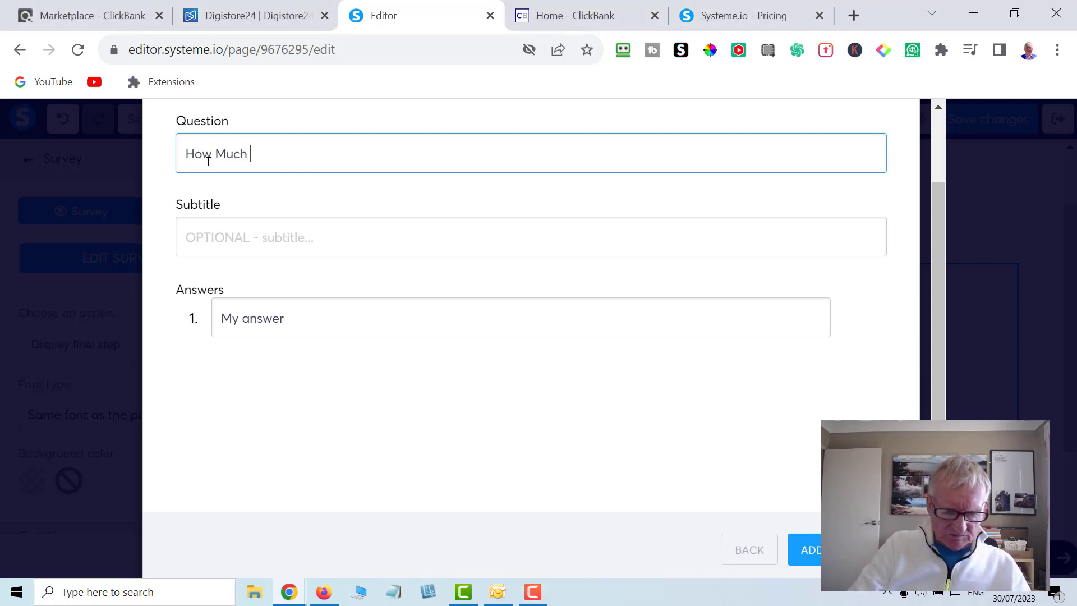
pyautogui.write('Weig')
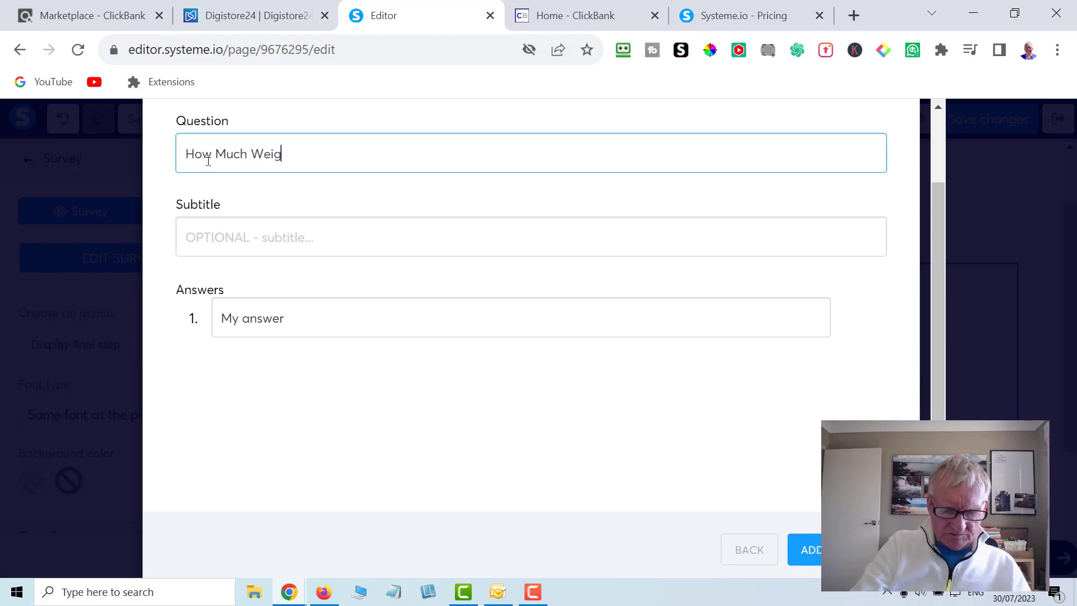
pyautogui.write('ht Do')
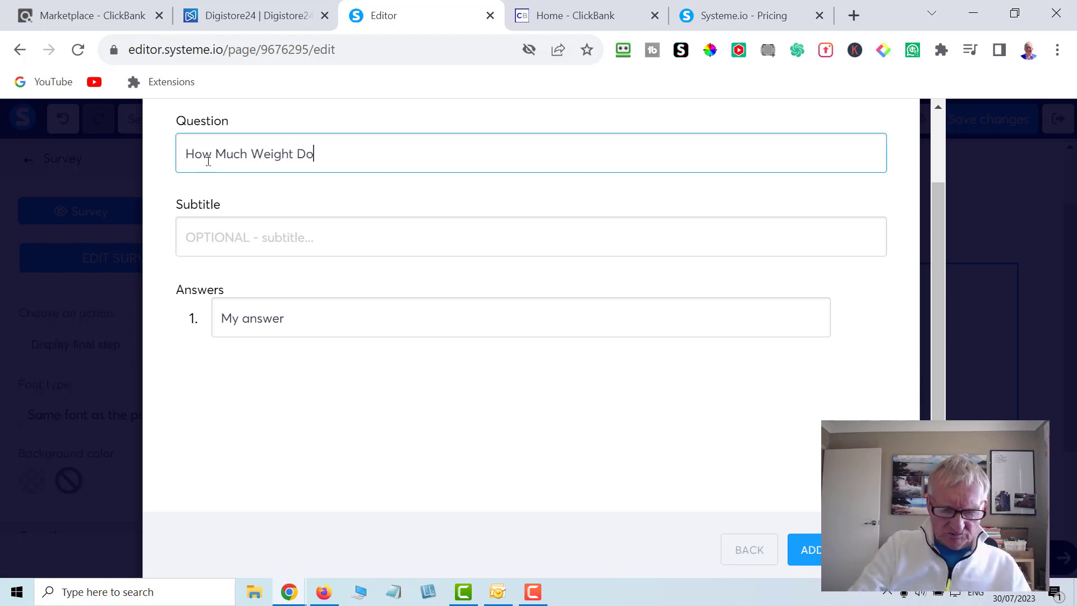
pyautogui.write(' You W')
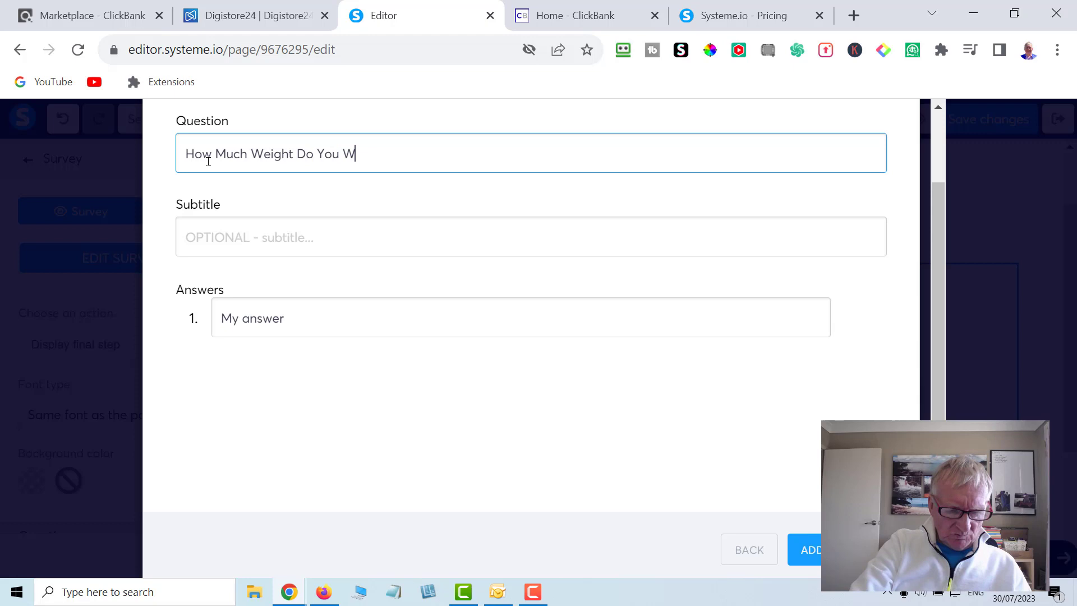
pyautogui.write('ant T')
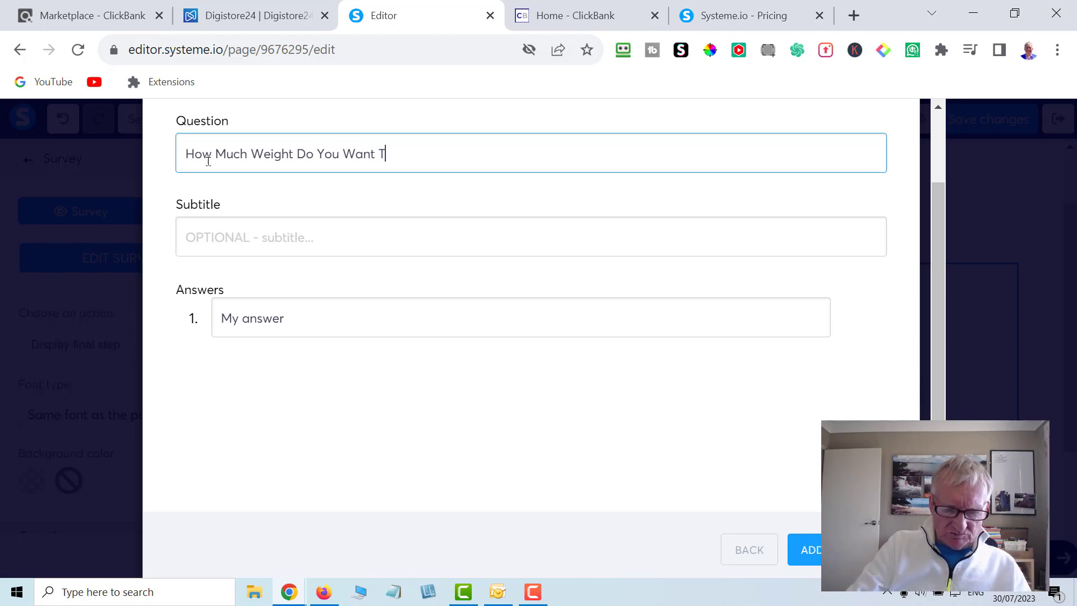
pyautogui.write('o Lose')
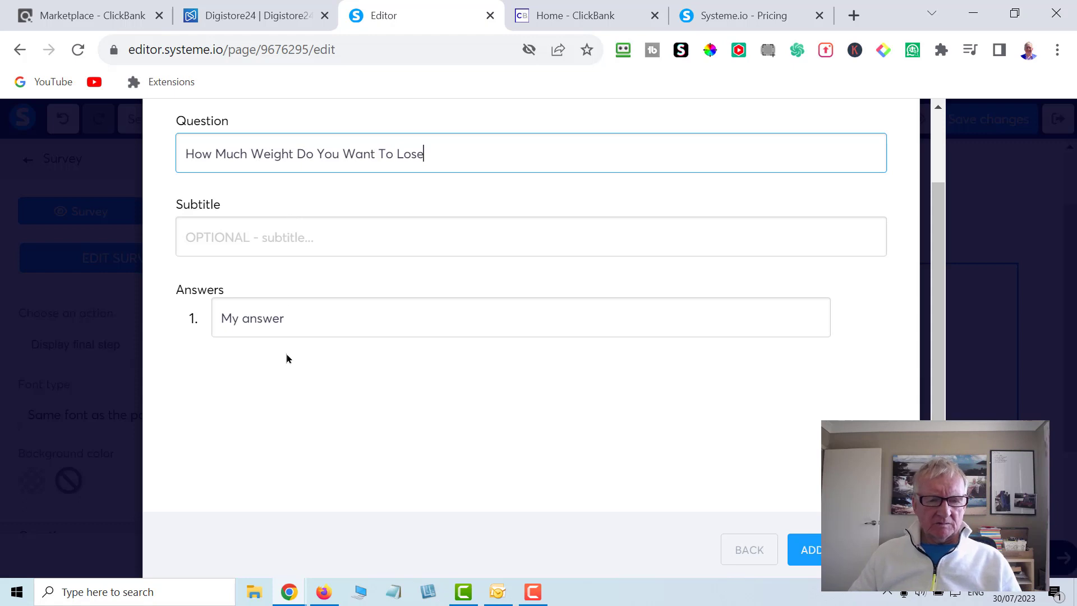
# - Give the weight question the answers '5- 10kg' and 'More than 10kg'
pyautogui.click(290, 323)
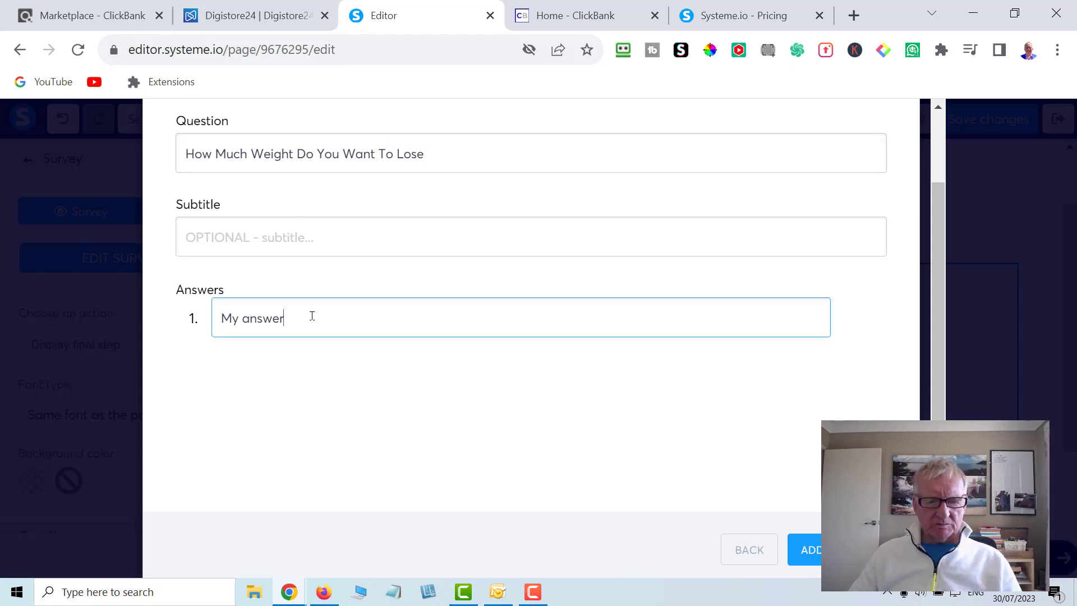
pyautogui.moveTo(312, 317); pyautogui.dragTo(214, 308)
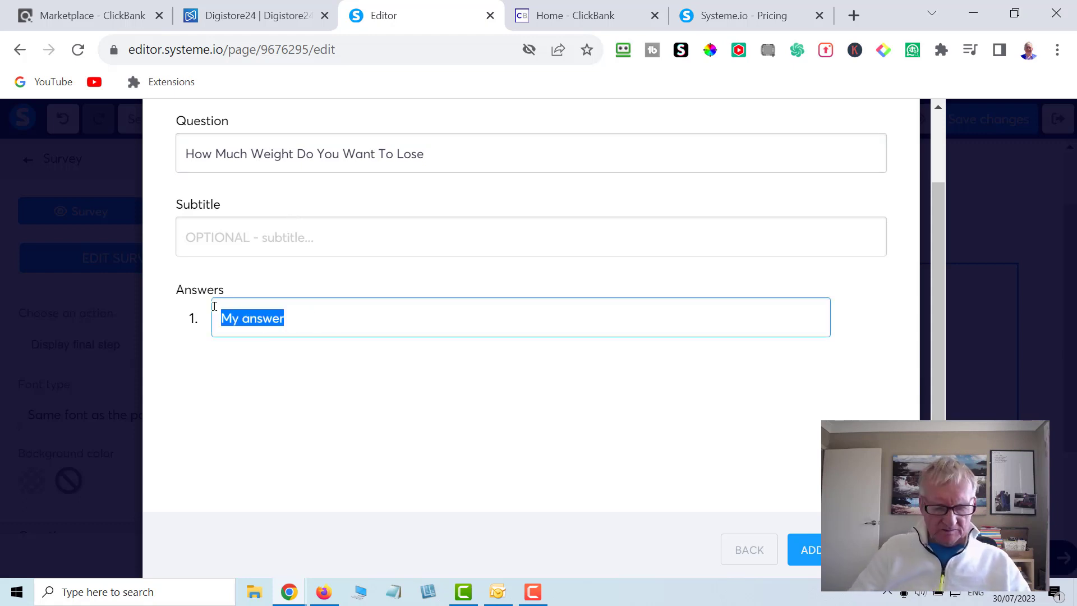
pyautogui.write('5-')
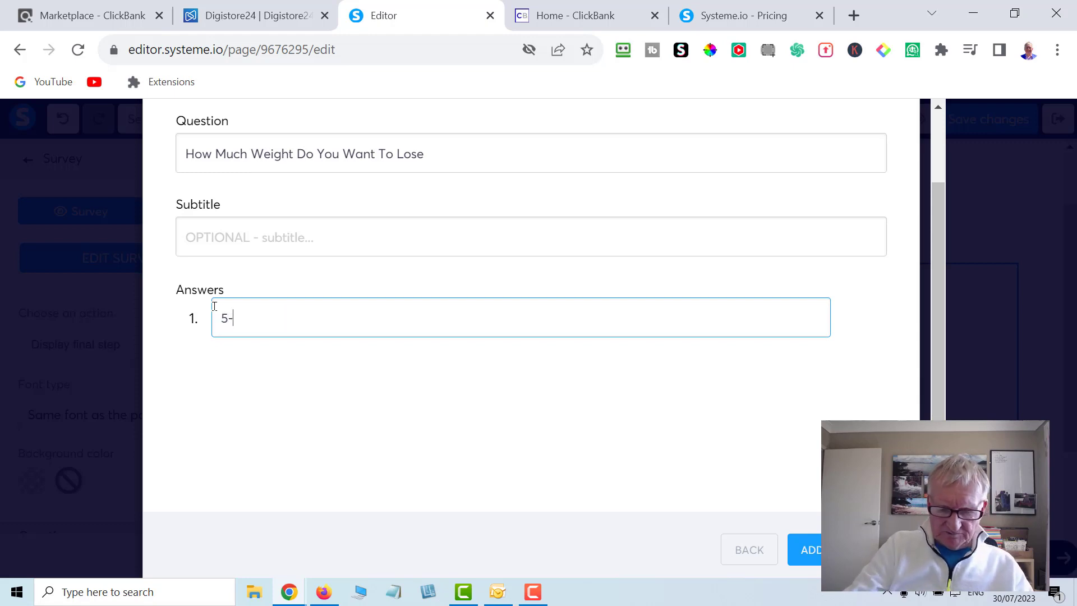
pyautogui.write(' 10')
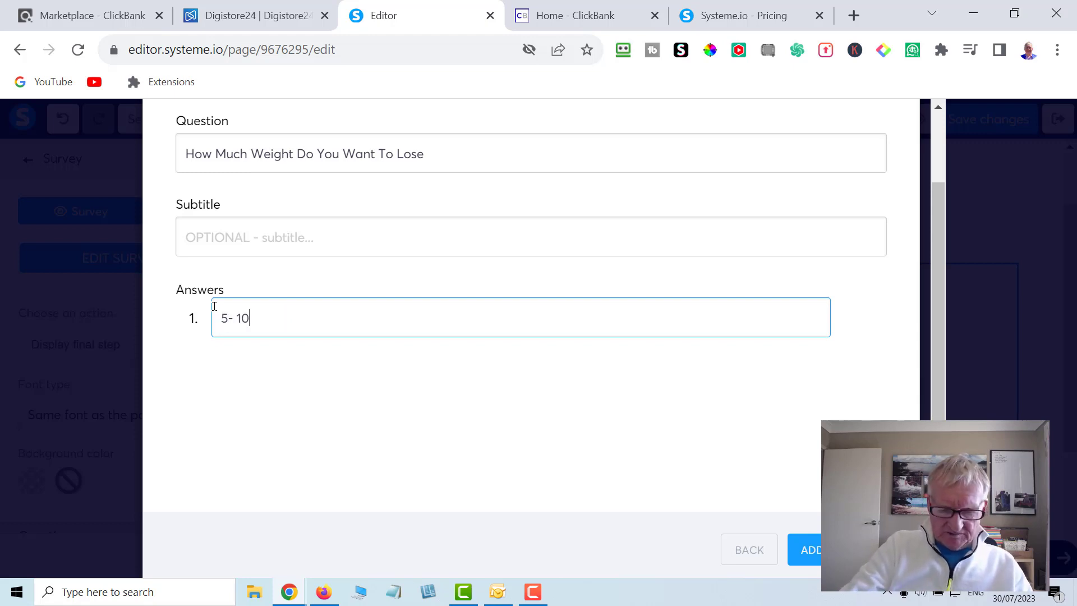
pyautogui.write('kg')
pyautogui.press('Return')
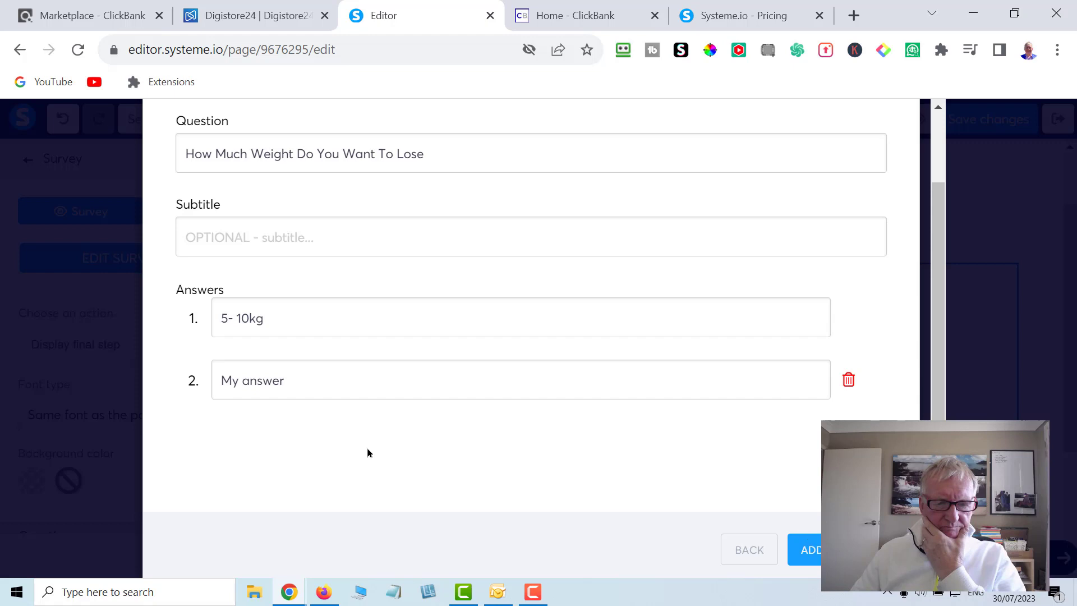
pyautogui.click(287, 383)
pyautogui.write('M')
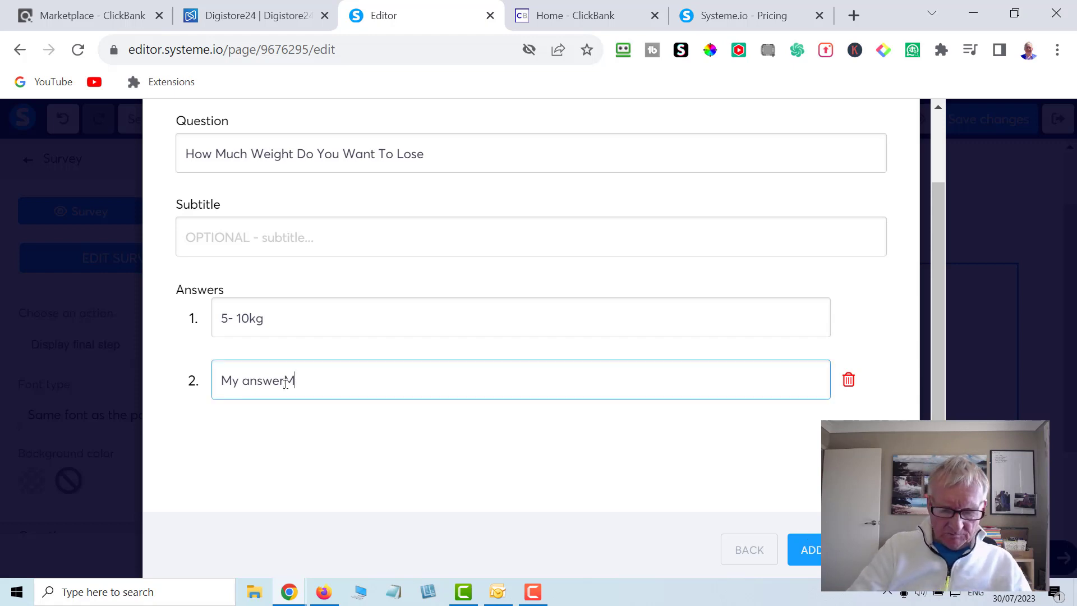
pyautogui.write('ore tha')
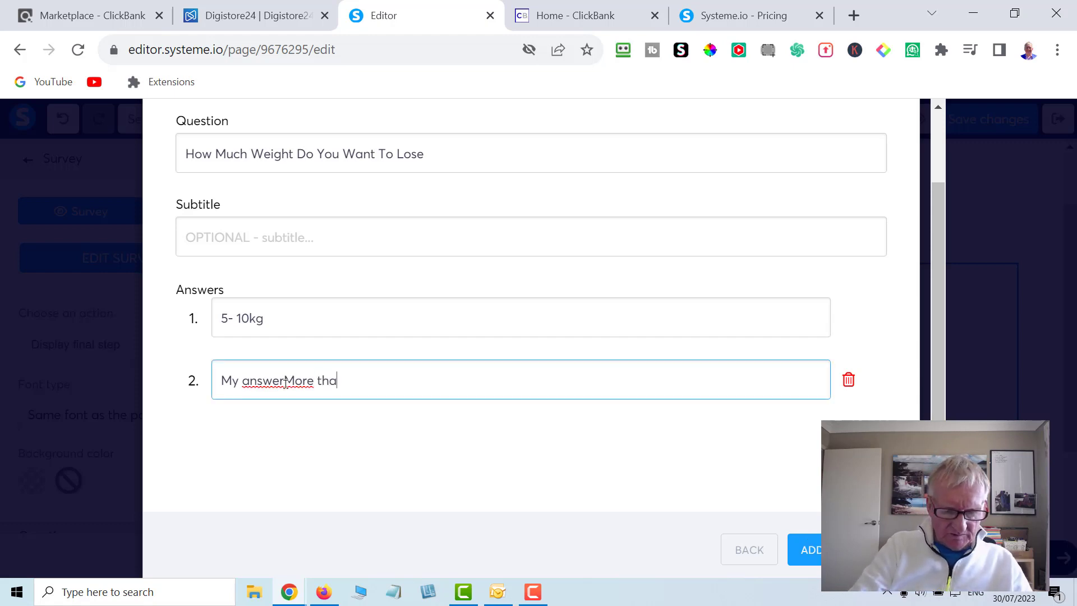
pyautogui.write(' 10')
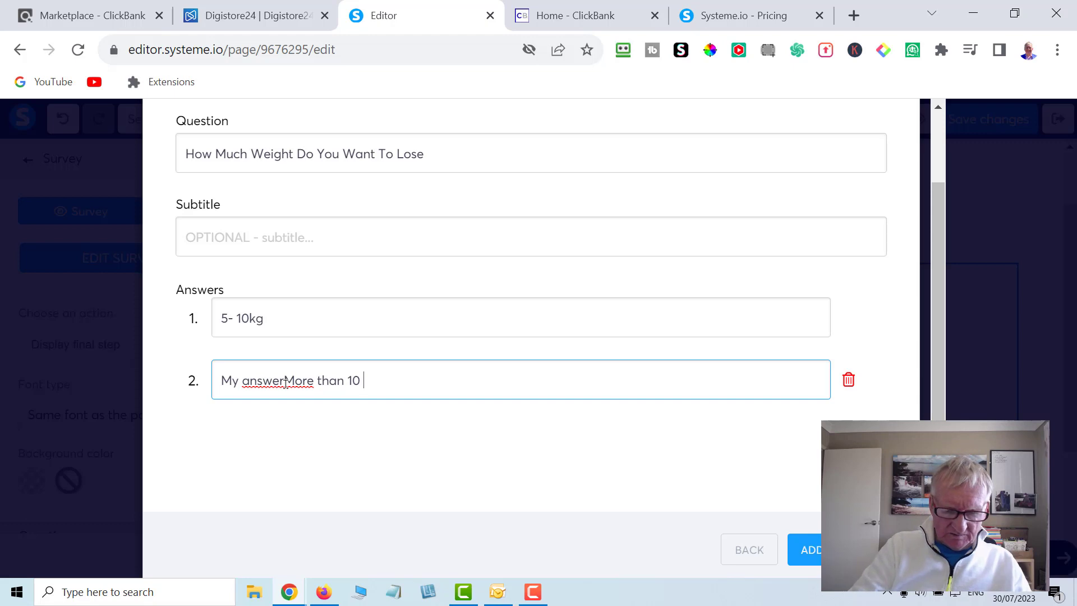
pyautogui.write('g')
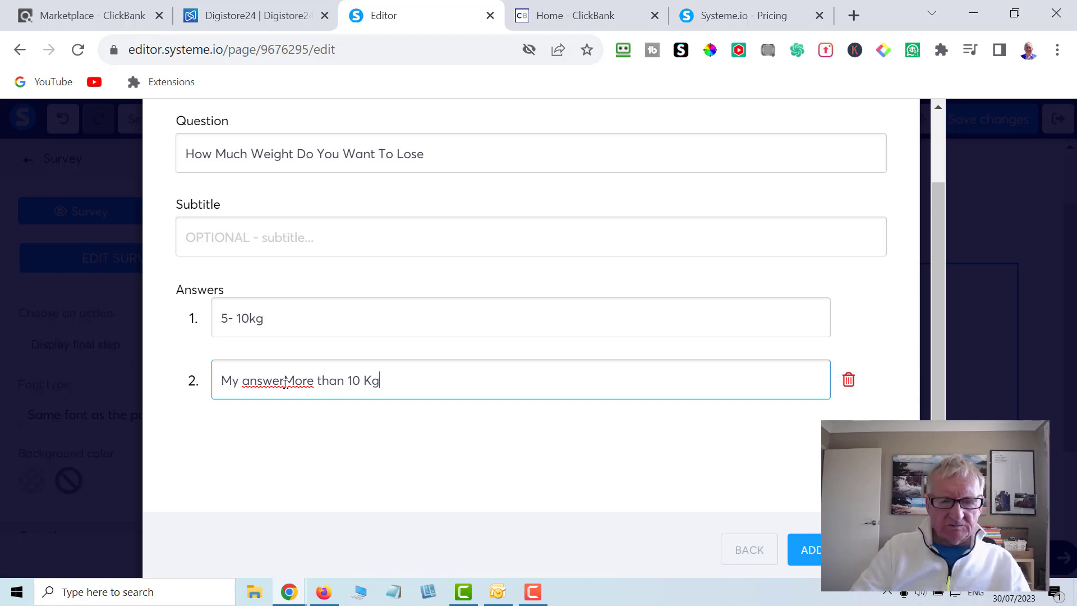
pyautogui.write('kg')
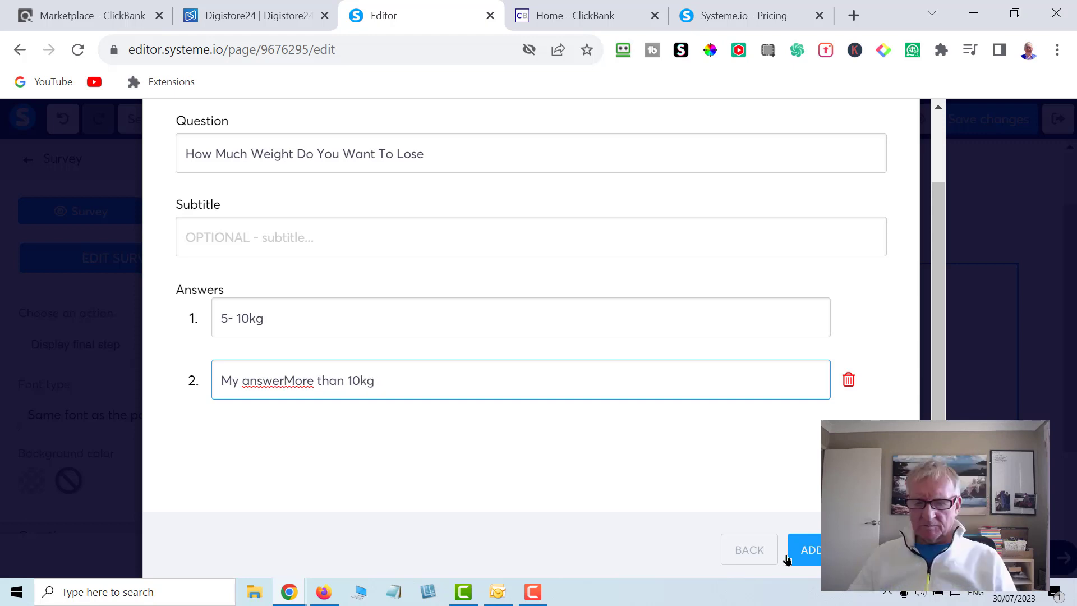
# - Save question 2 and retitle question #3 'What Do You Think Stops You Losing Weight'
pyautogui.click(739, 552)
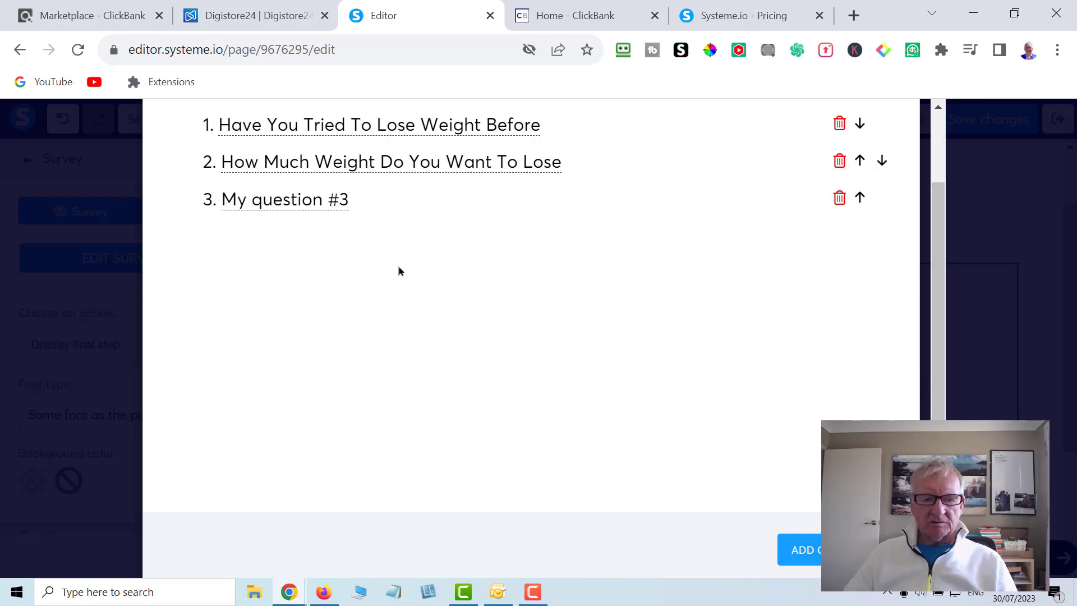
pyautogui.click(334, 199)
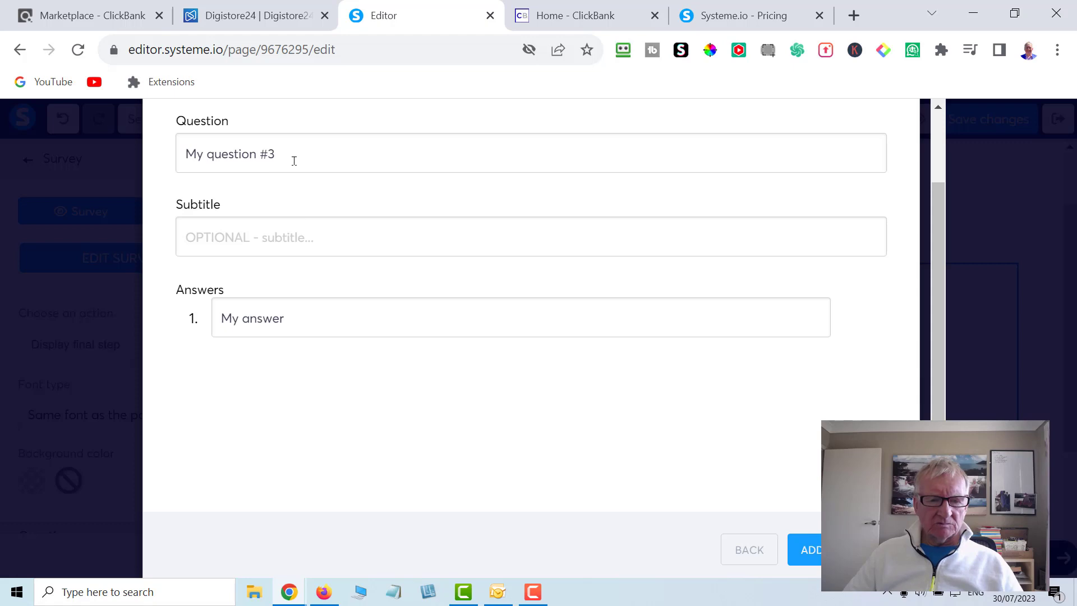
pyautogui.moveTo(294, 161); pyautogui.dragTo(177, 153)
pyautogui.write('W')
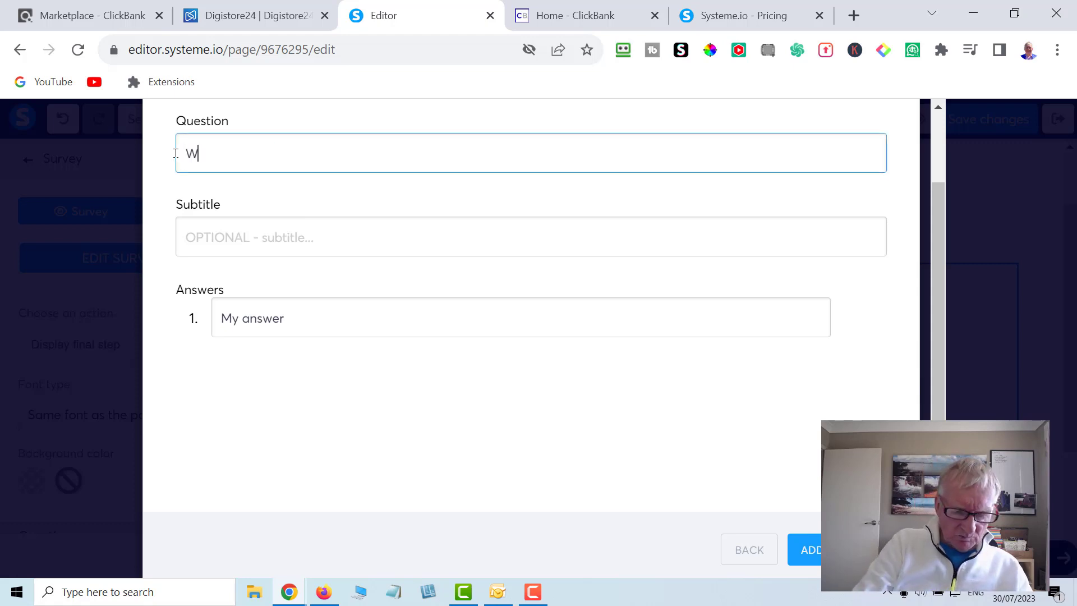
pyautogui.write('hat')
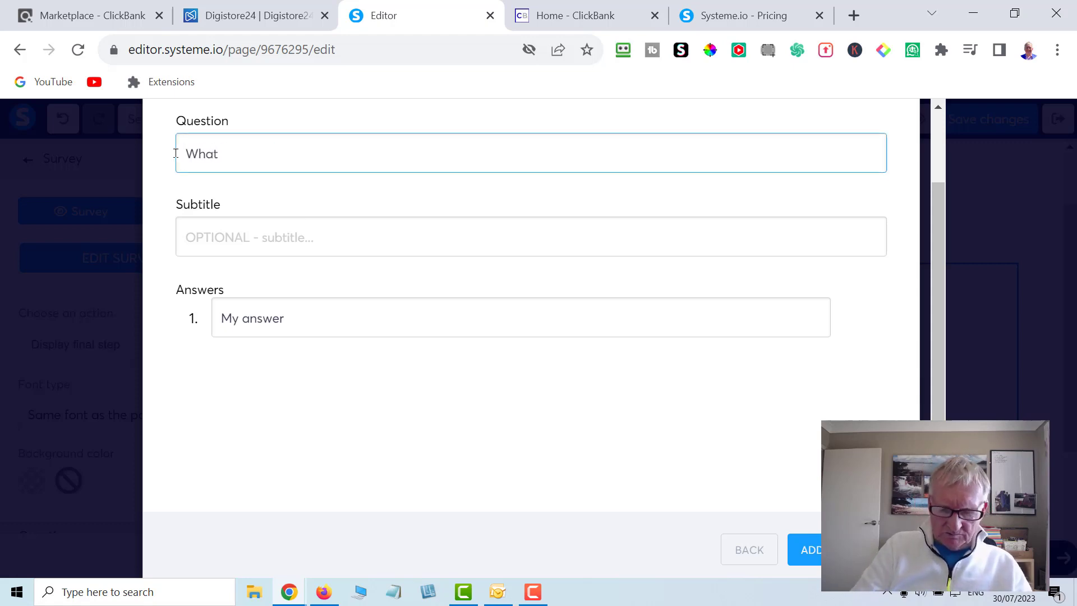
pyautogui.write(' d')
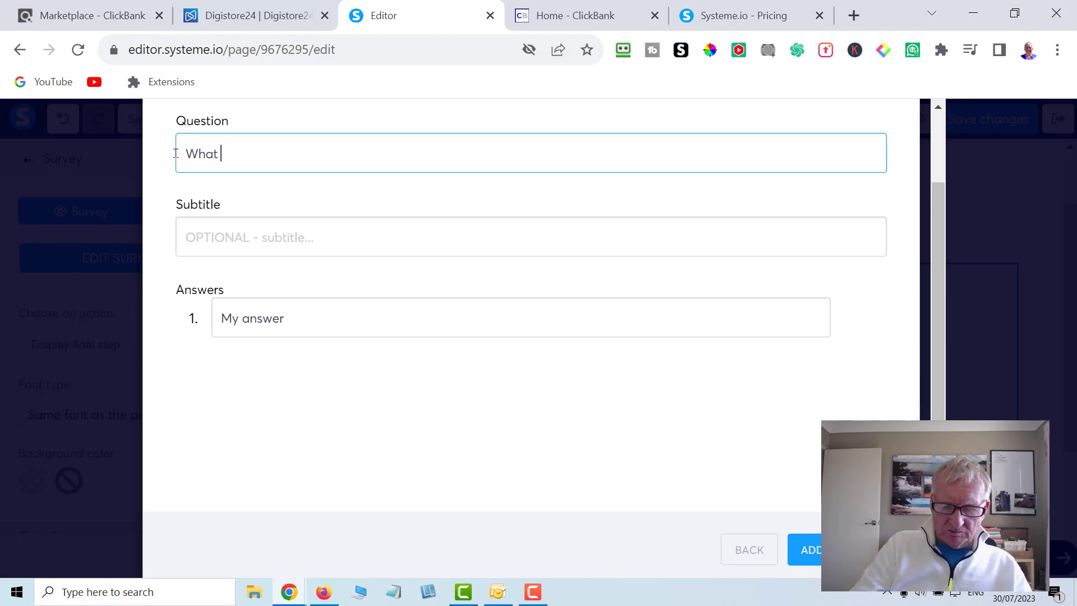
pyautogui.write(' Do')
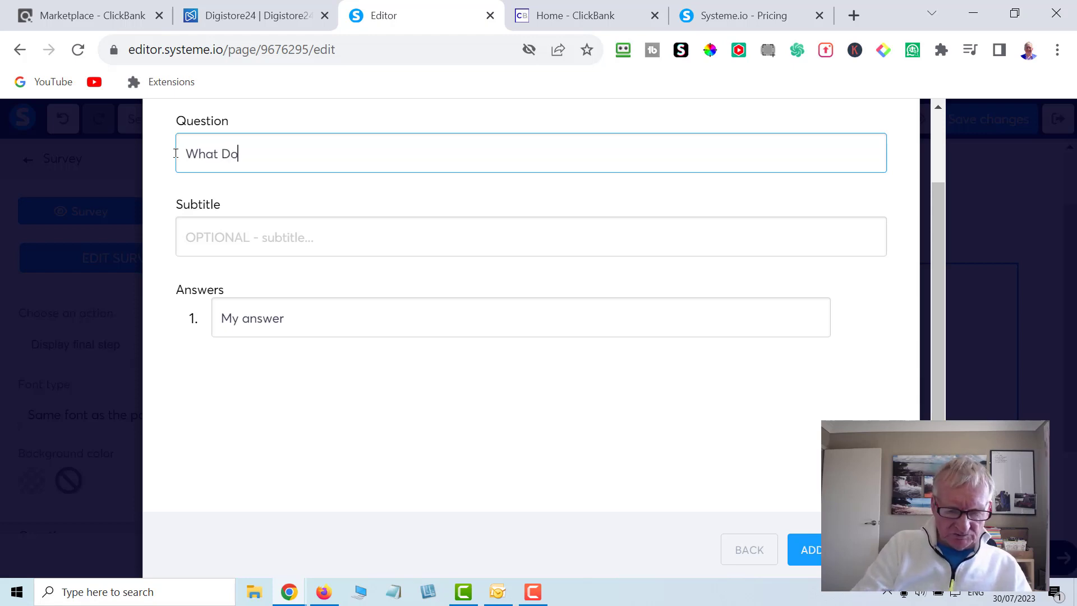
pyautogui.write('You T')
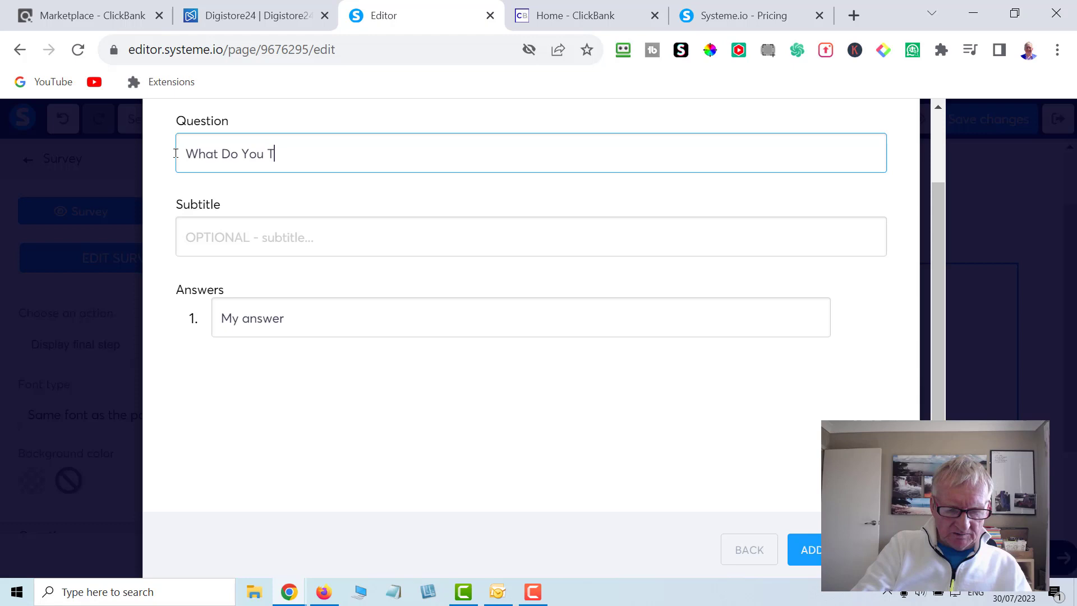
pyautogui.write('ink ')
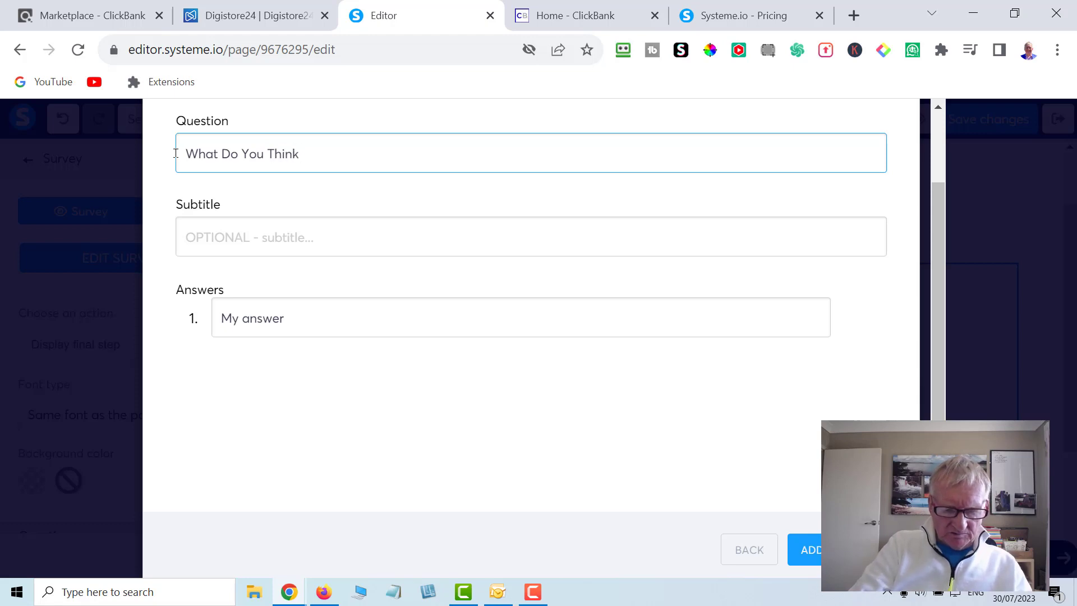
pyautogui.write('Stops You Losin')
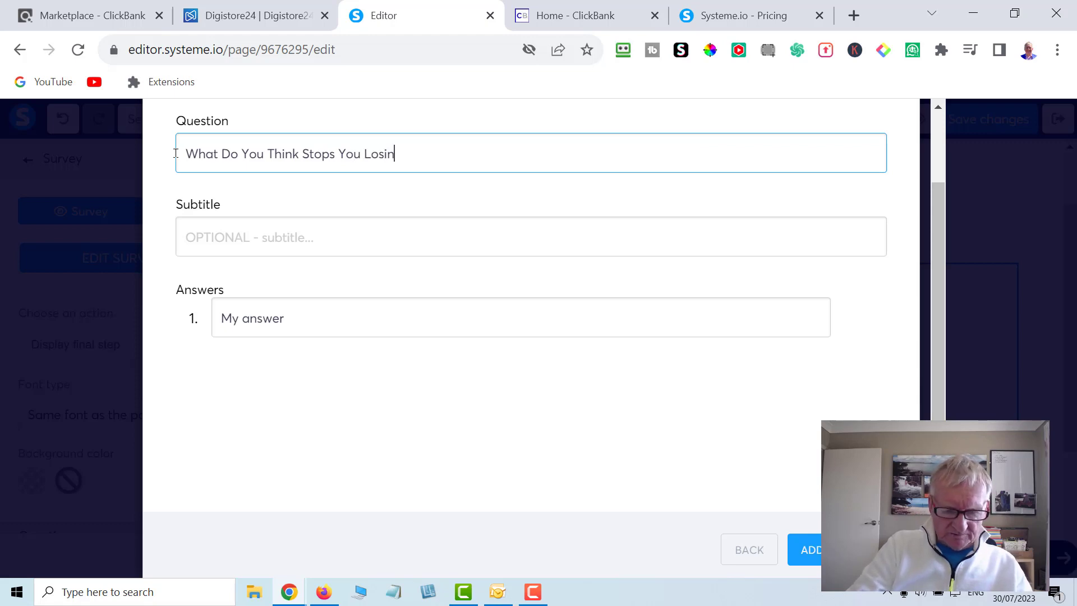
pyautogui.write('g')
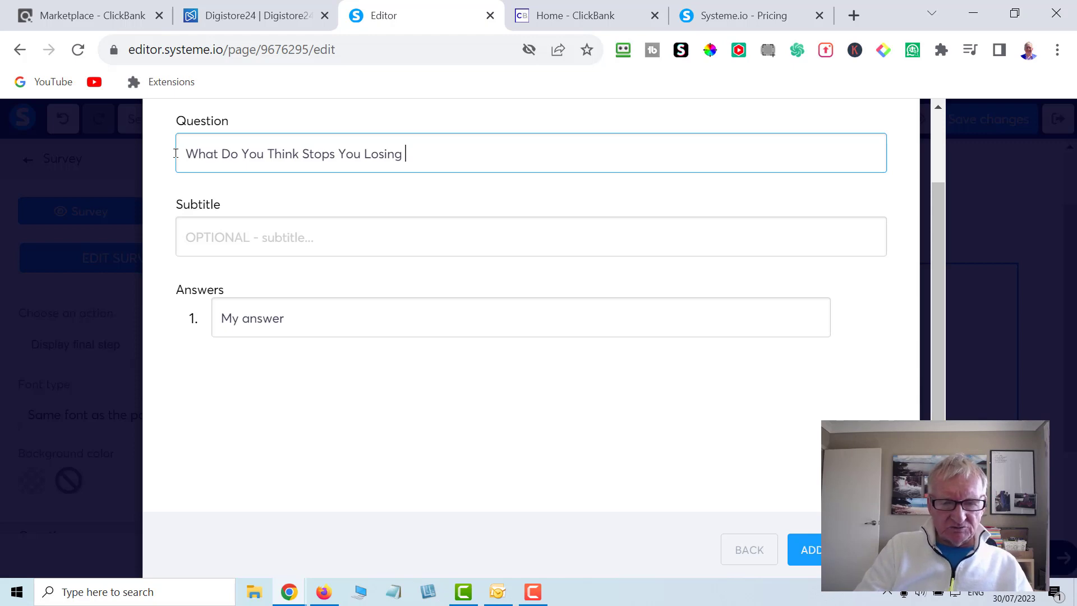
pyautogui.write(' Weight')
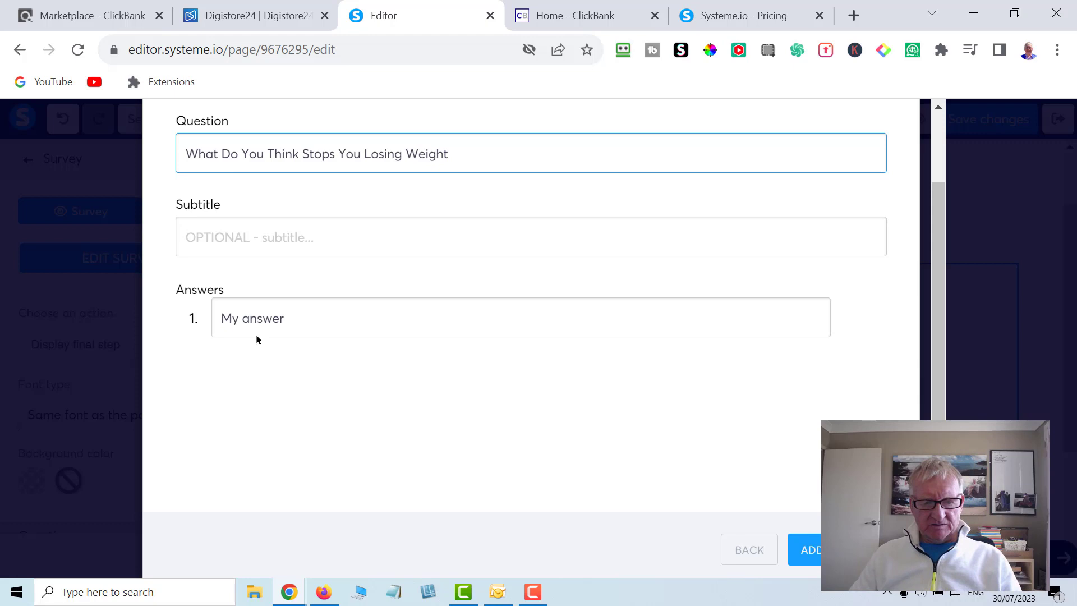
# - Replace the placeholders with three obstacle answers, finish the question and close the survey list
pyautogui.click(267, 320)
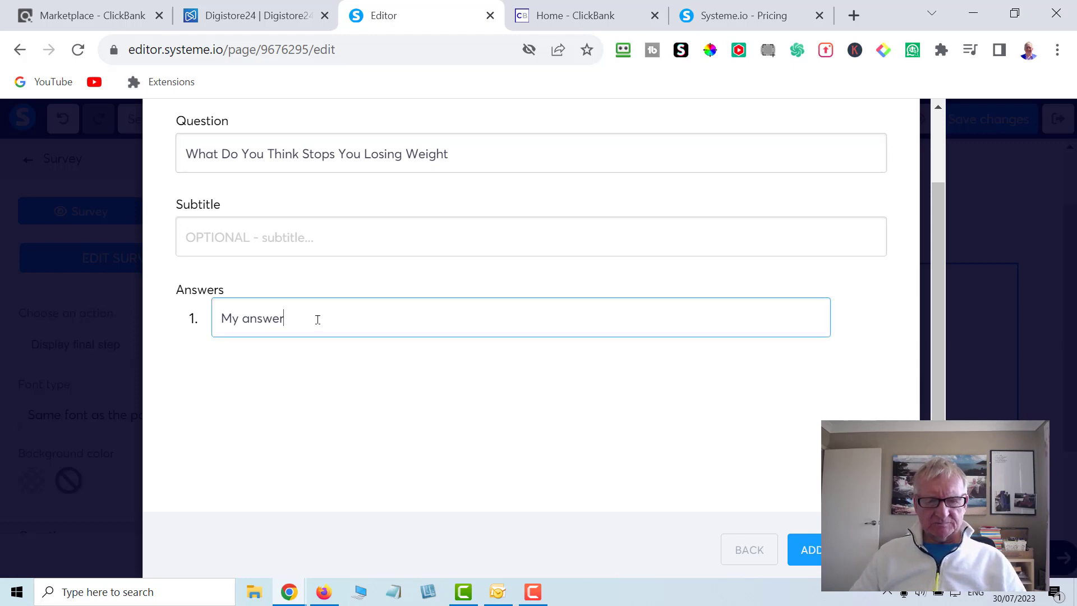
pyautogui.moveTo(317, 319); pyautogui.dragTo(220, 320)
pyautogui.press('BackSpace')
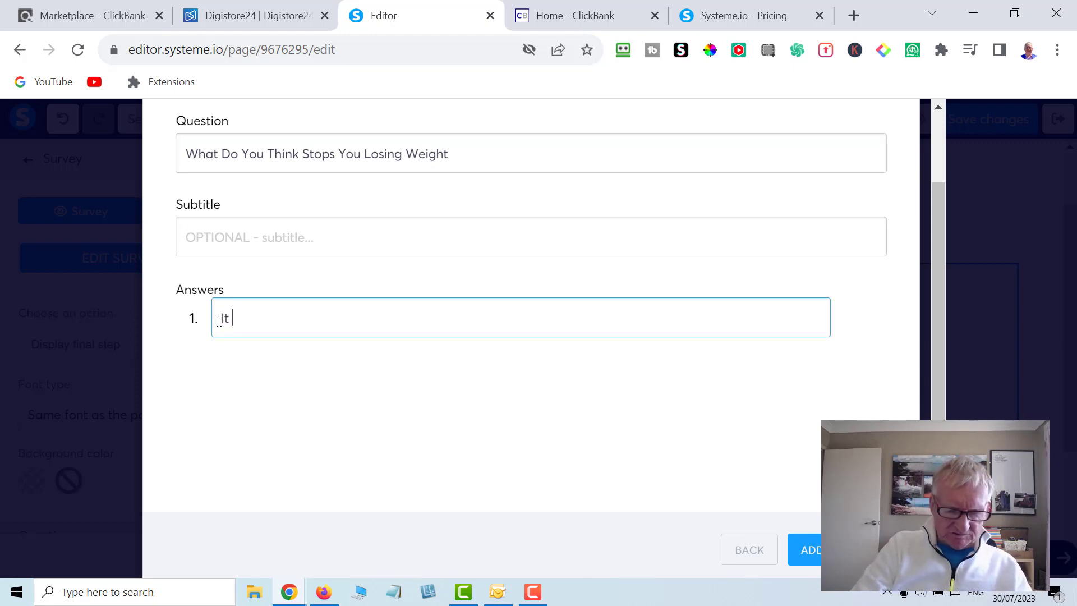
pyautogui.write('se')
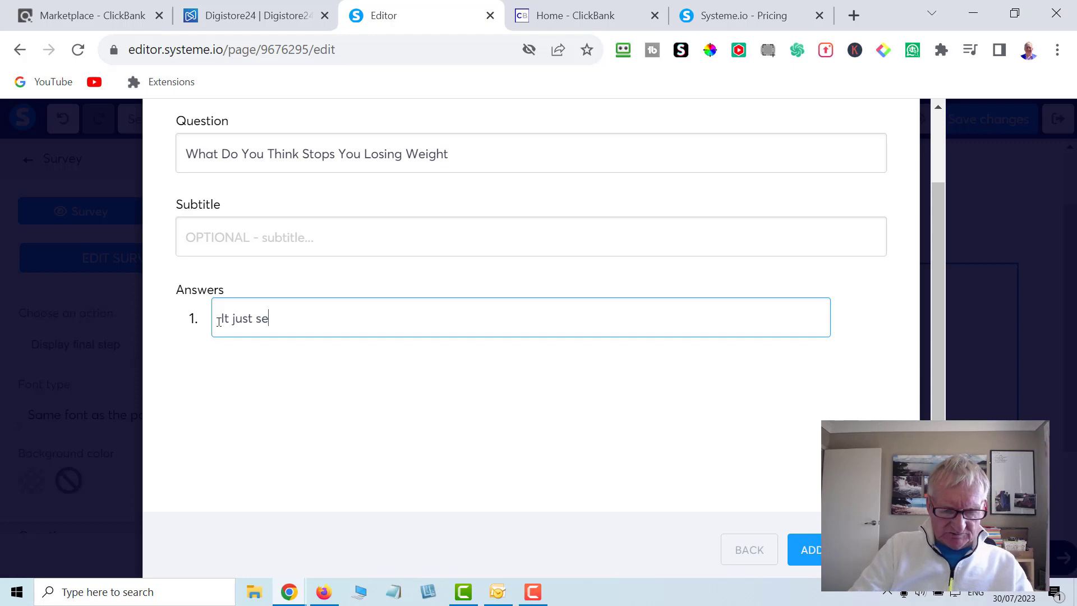
pyautogui.write('ems impo')
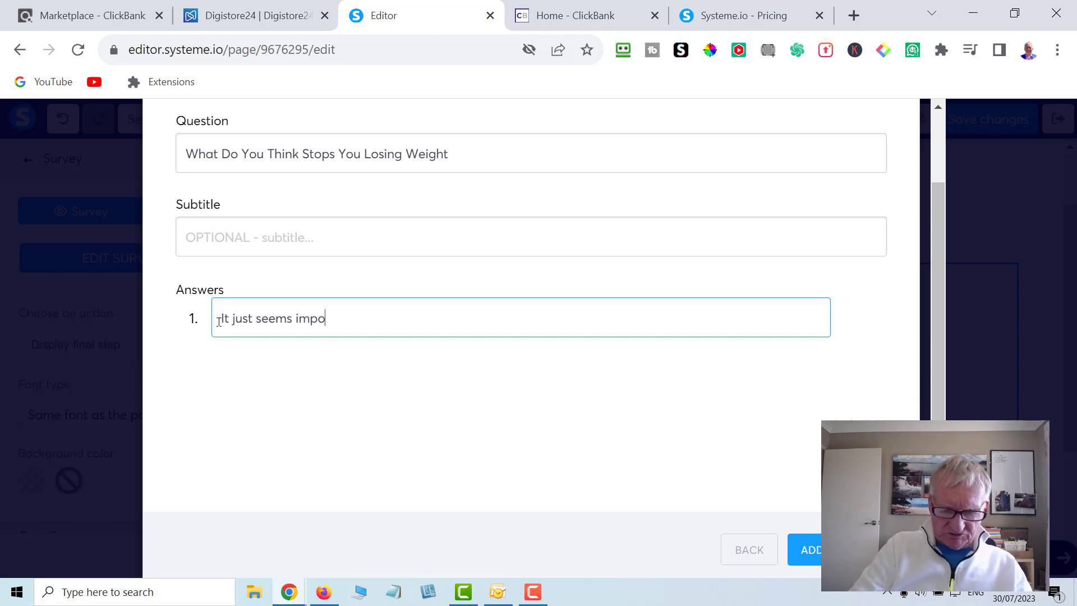
pyautogui.write('ssible')
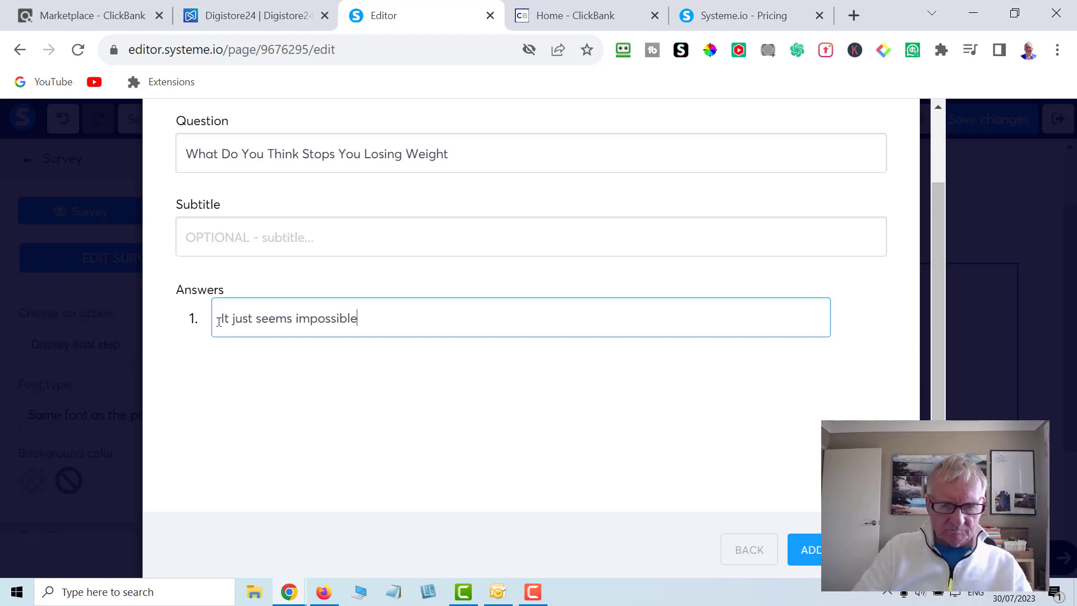
pyautogui.click(818, 545)
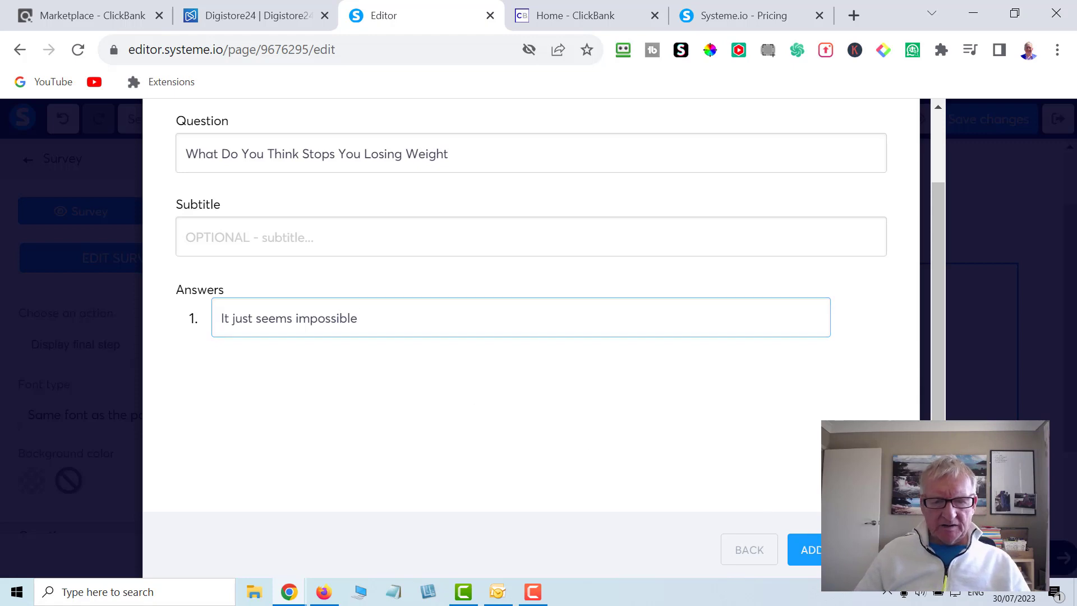
pyautogui.tripleClick(223, 390)
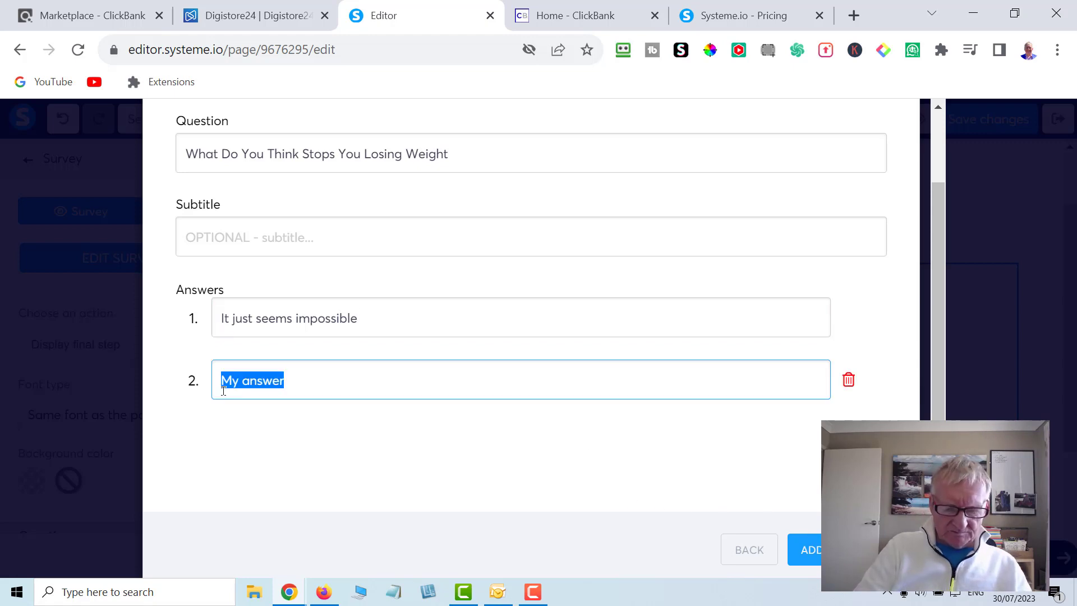
pyautogui.write('I love')
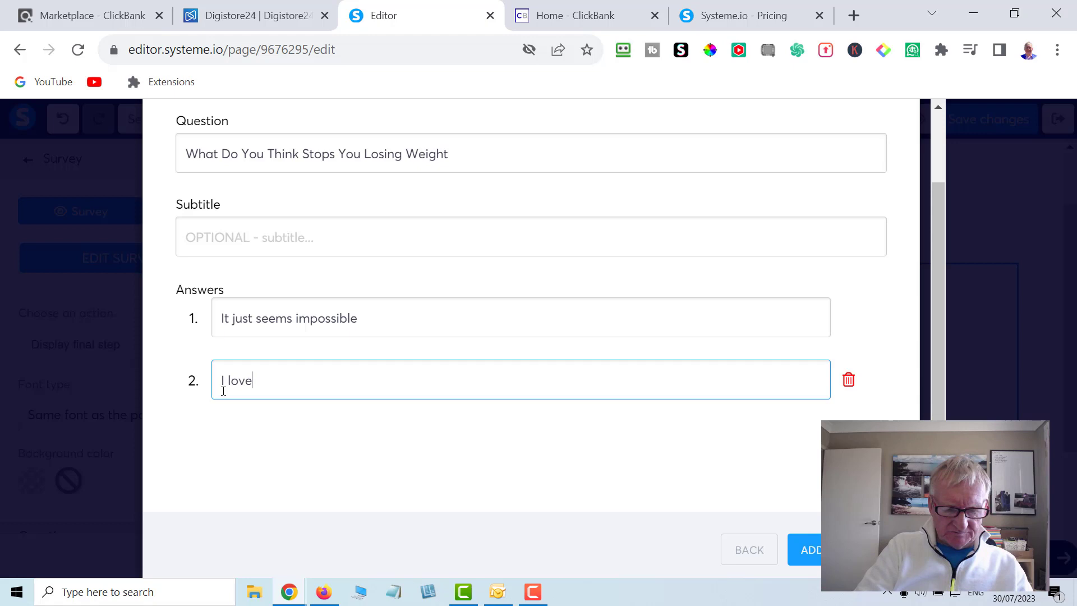
pyautogui.write('ood')
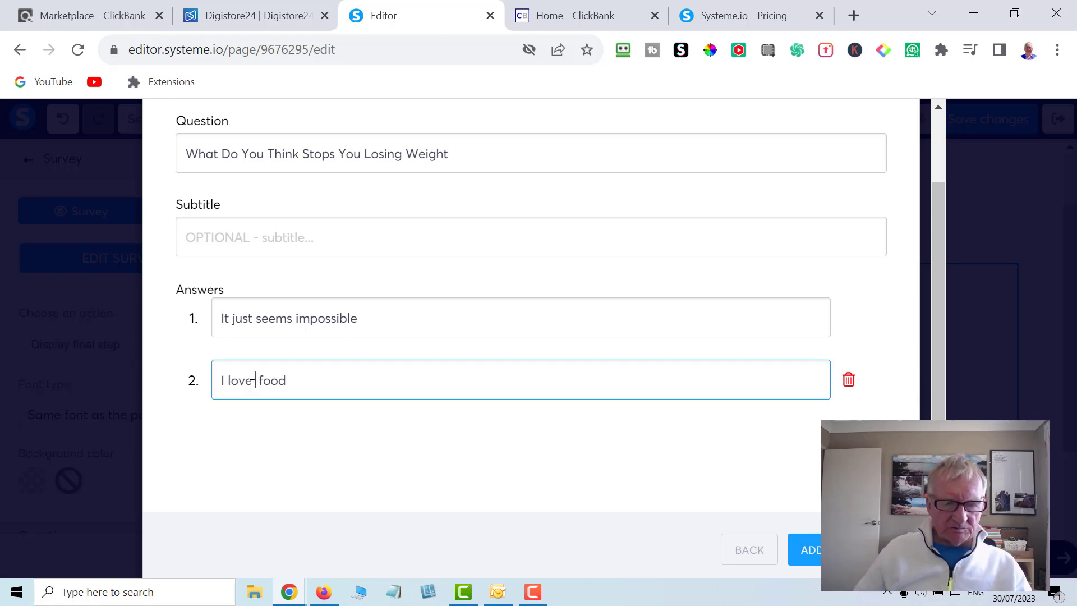
pyautogui.write(' good')
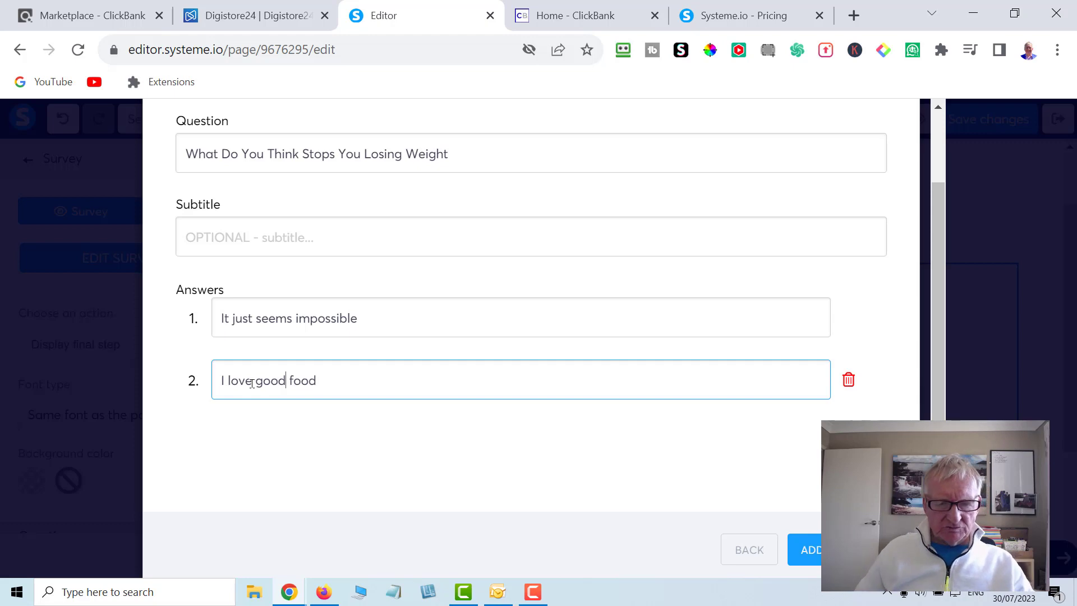
pyautogui.press('Return')
pyautogui.press('BackSpace')
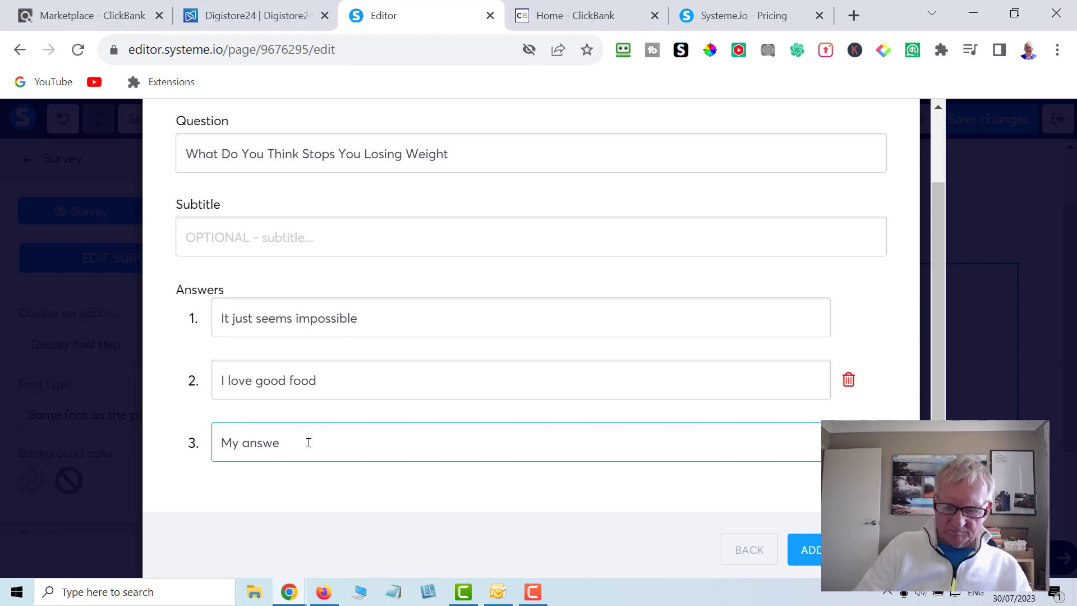
pyautogui.press('BackSpace')
pyautogui.press('BackSpace')
pyautogui.press('BackSpace')
pyautogui.press('BackSpace')
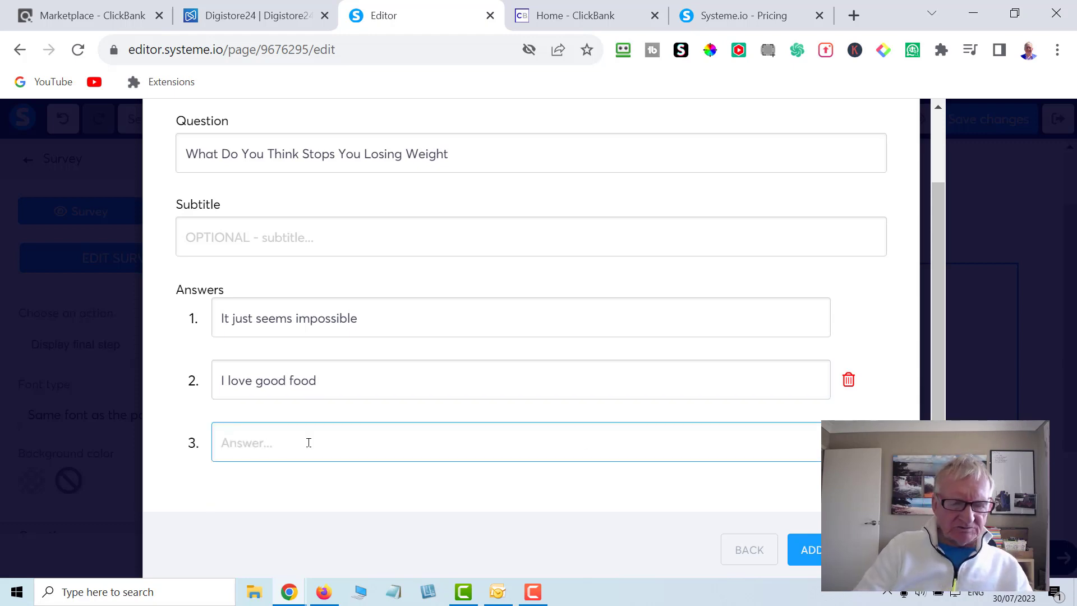
pyautogui.write('I am ')
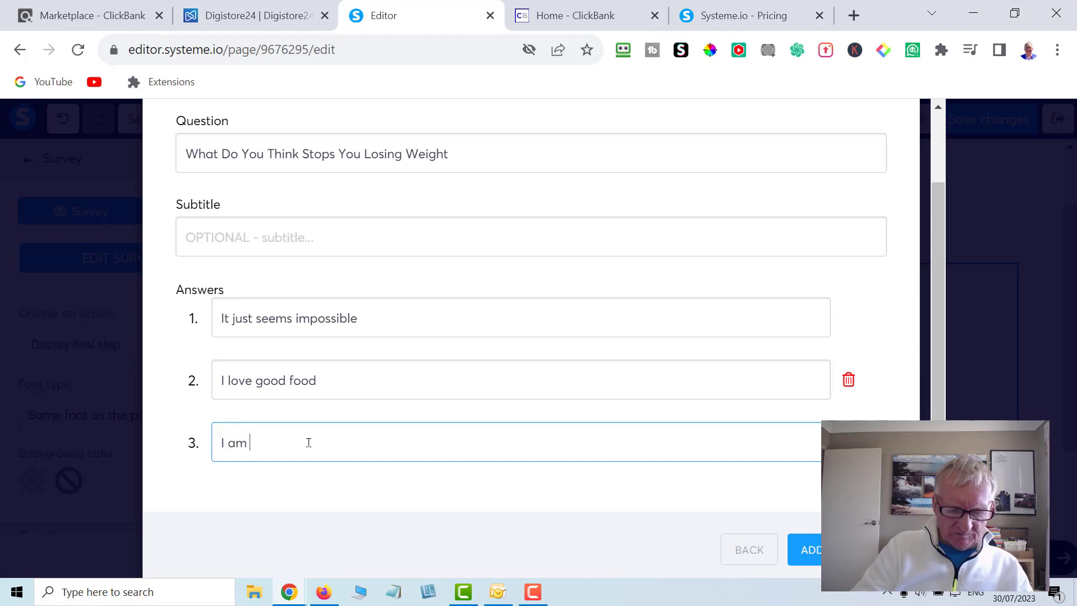
pyautogui.write('unhealt')
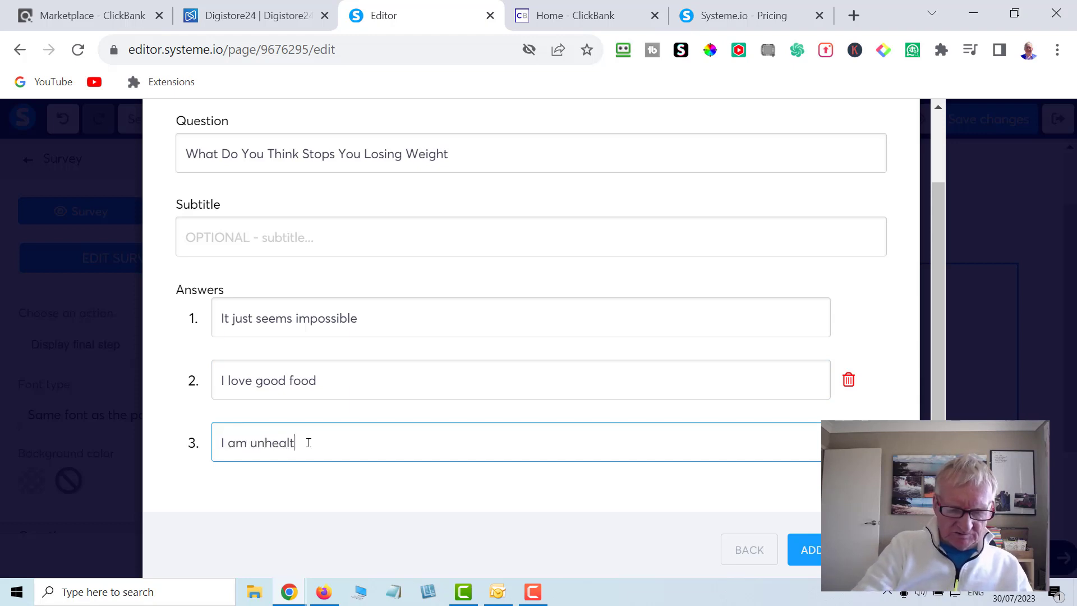
pyautogui.write('hy and d')
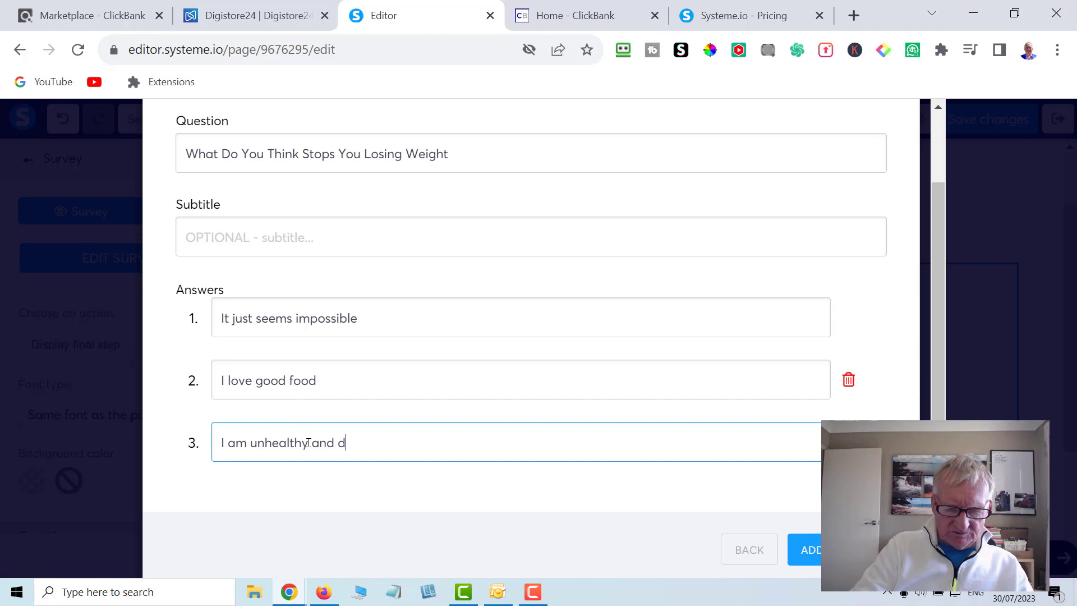
pyautogui.write("on't ")
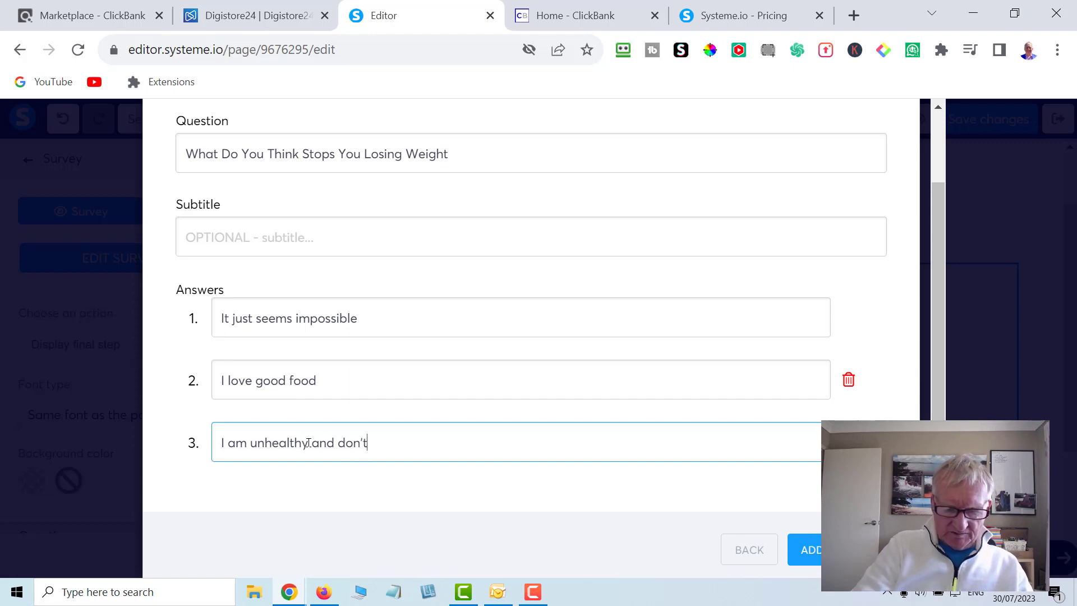
pyautogui.write('exerci')
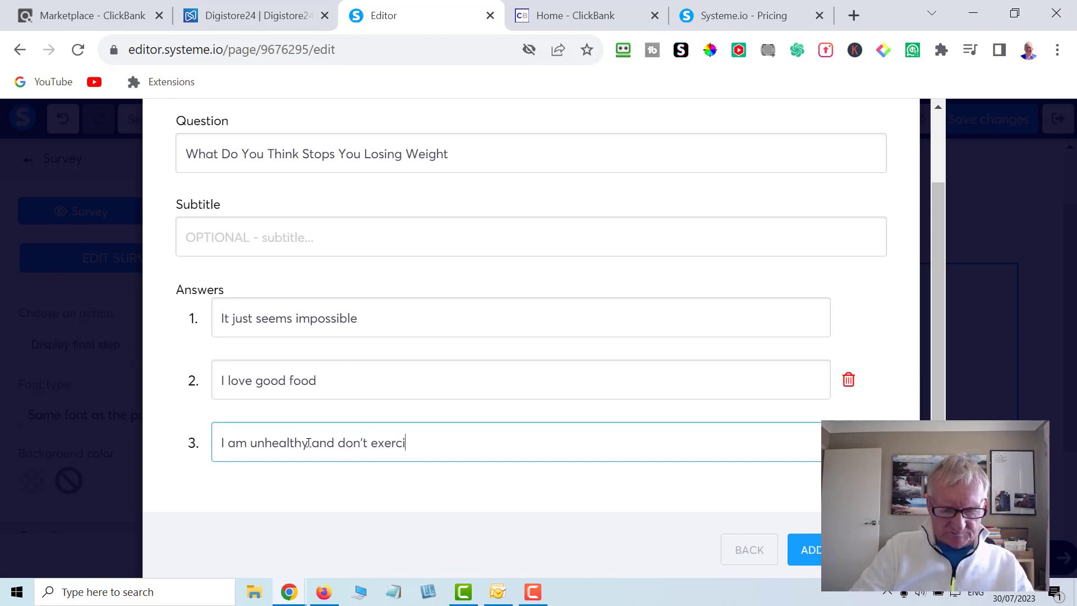
pyautogui.write('se')
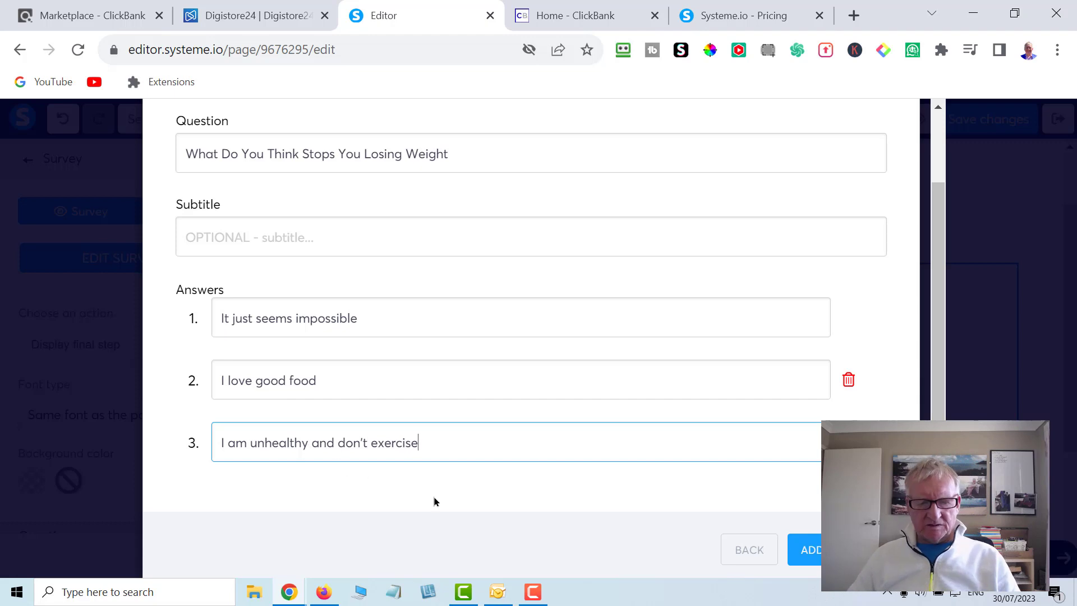
pyautogui.scroll(-1, 435, 500)
pyautogui.click(741, 532)
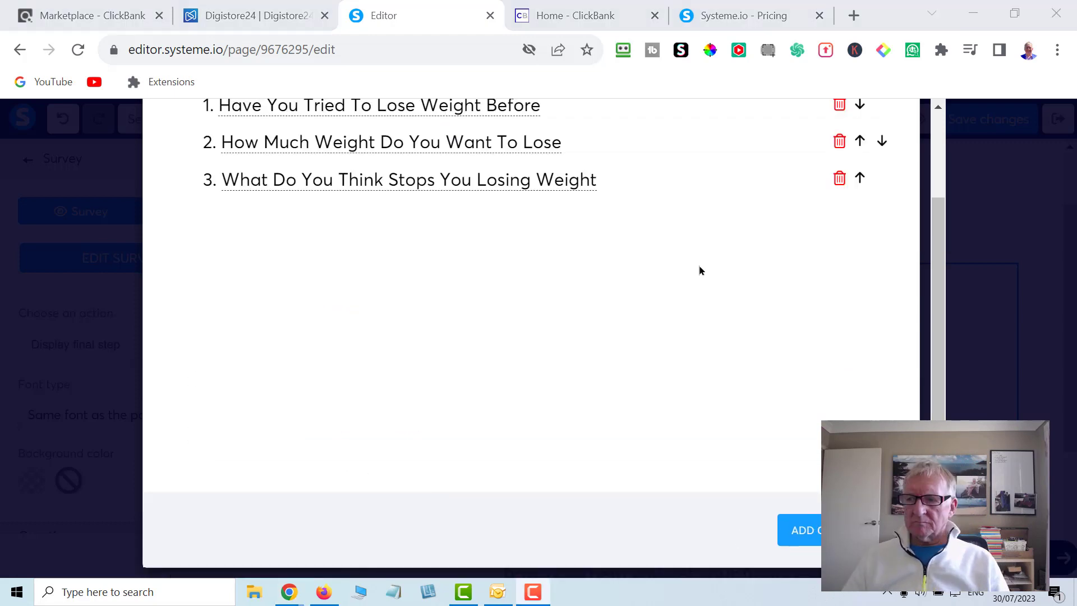
pyautogui.scroll(2, 865, 223)
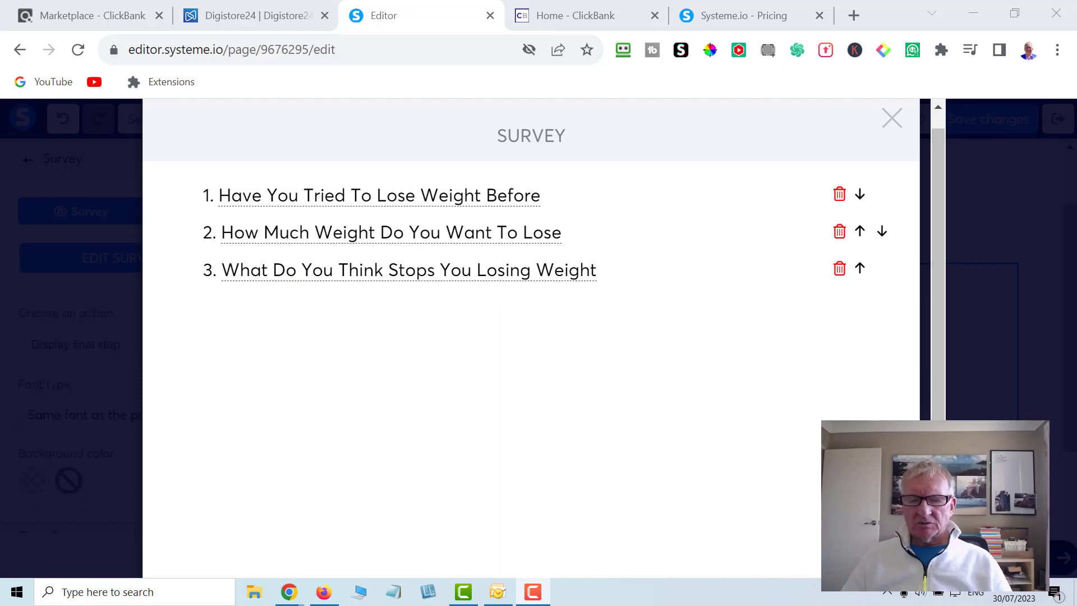
pyautogui.scroll(1, 436, 341)
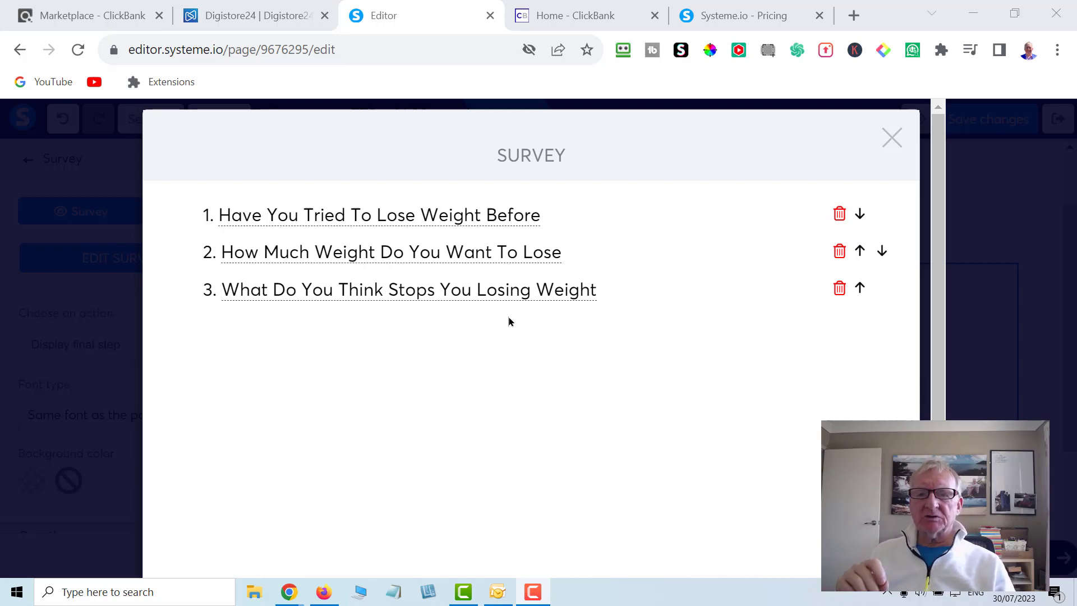
pyautogui.scroll(-2, 542, 320)
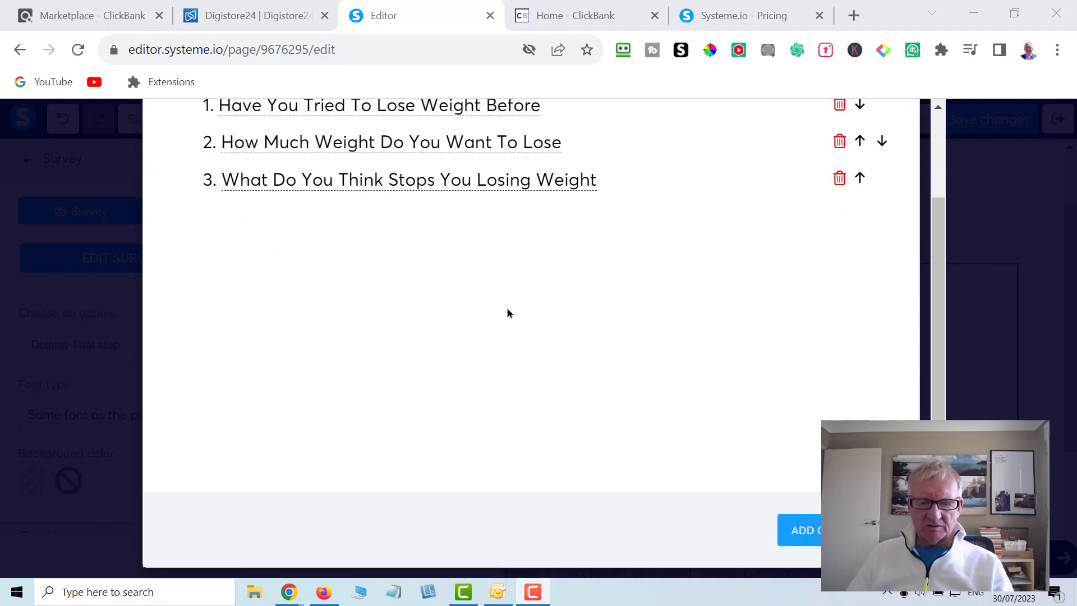
pyautogui.scroll(2, 511, 401)
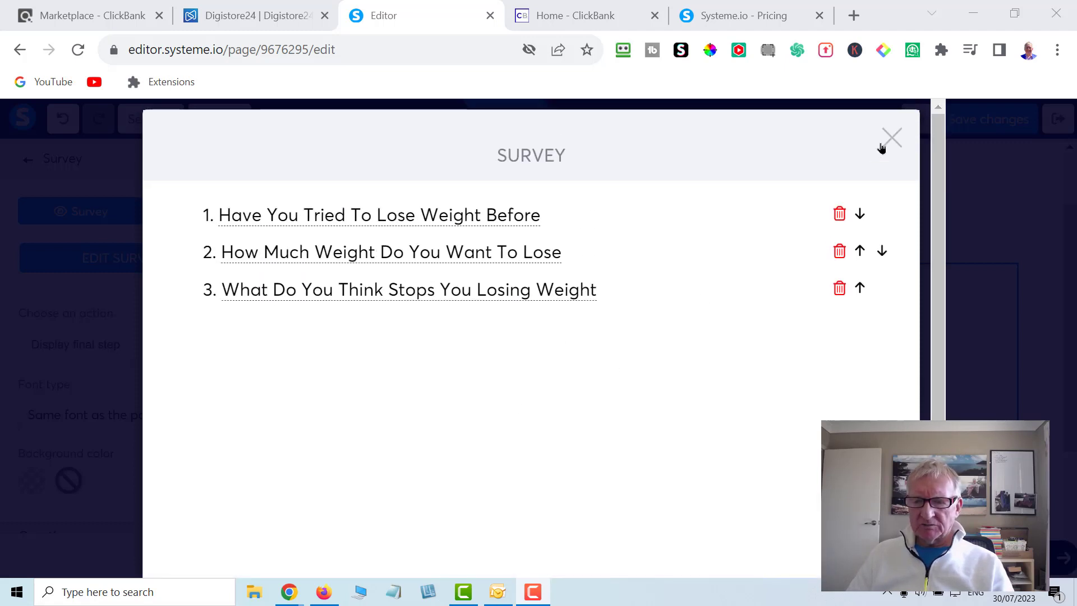
pyautogui.click(893, 139)
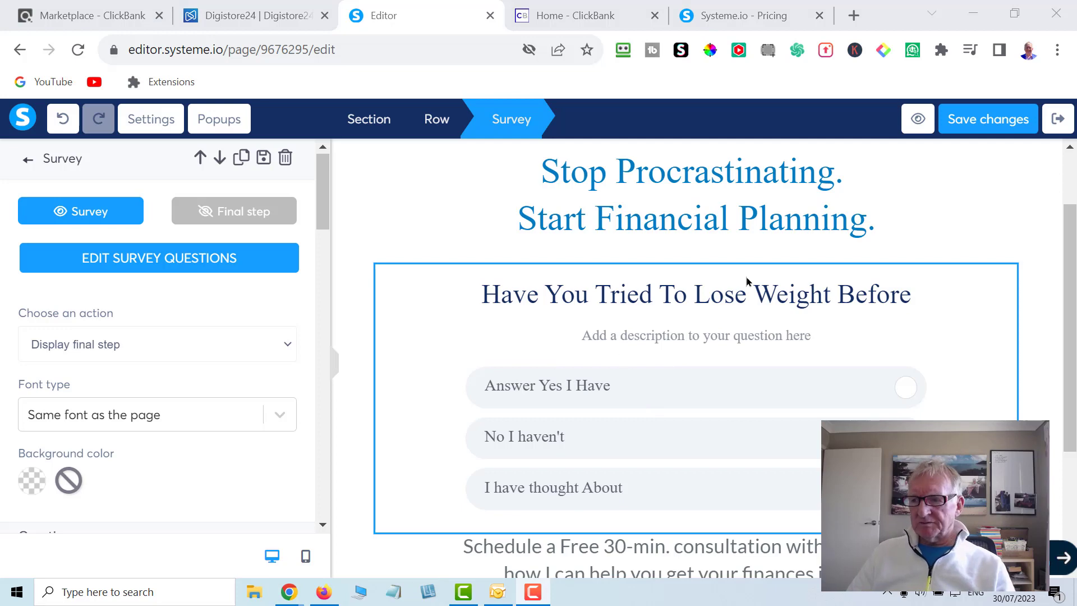
# - Save the page, launch the live preview and dismiss the subscribe popup
pyautogui.click(971, 129)
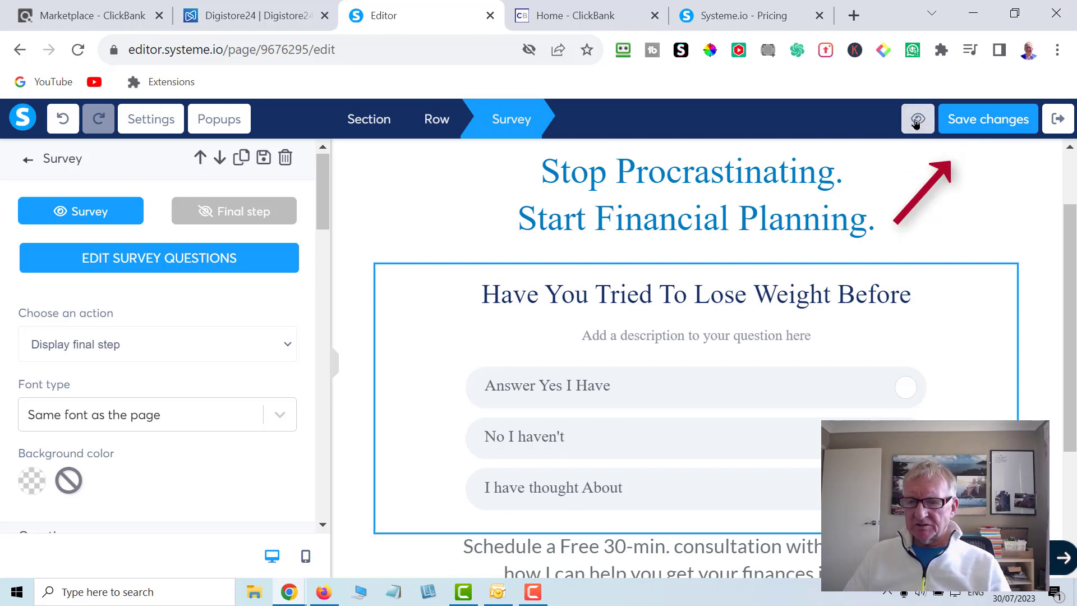
pyautogui.click(917, 120)
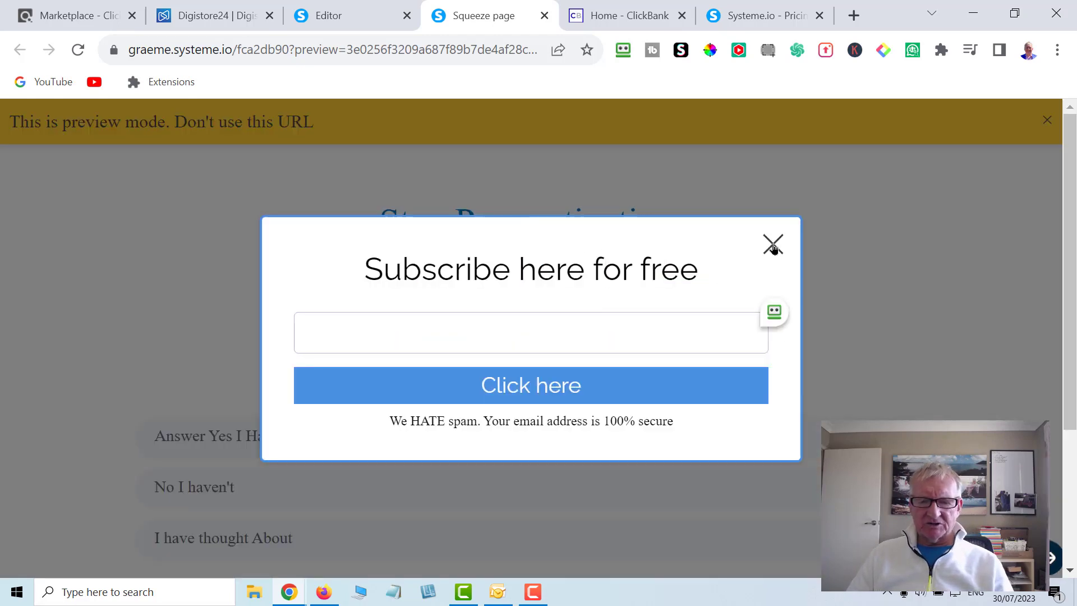
pyautogui.click(773, 244)
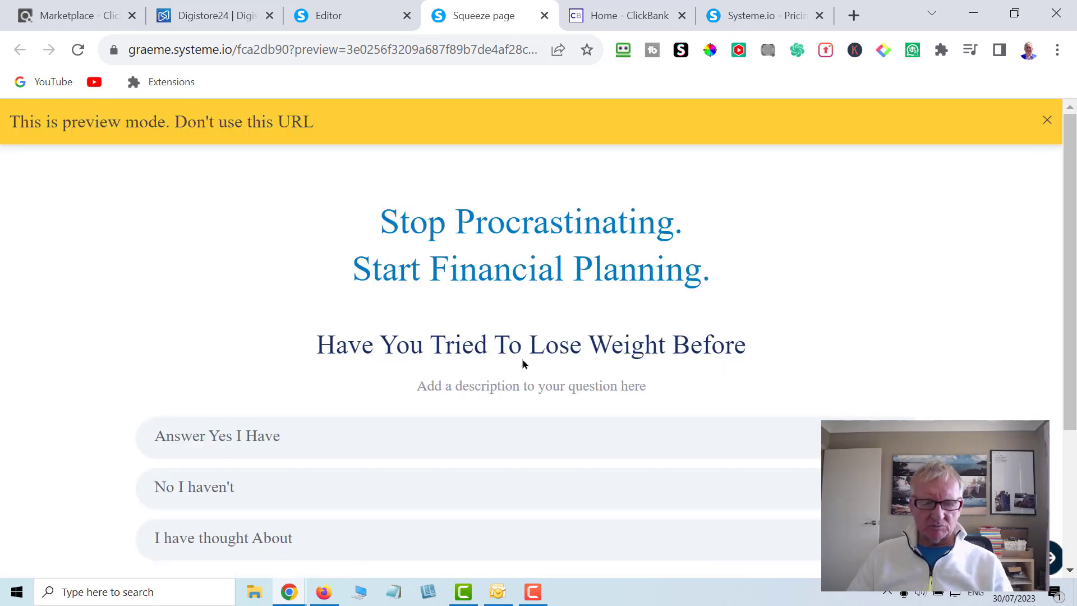
pyautogui.scroll(-2, 520, 303)
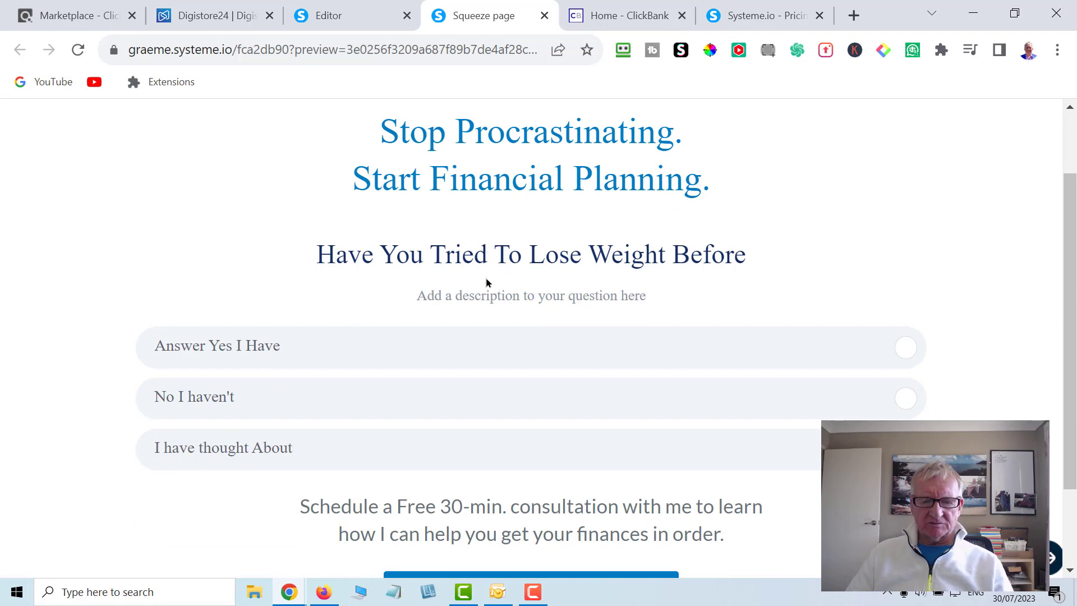
# - Test the Yes I Have and weight-goal answers in the preview, then close the preview tab
pyautogui.click(273, 345)
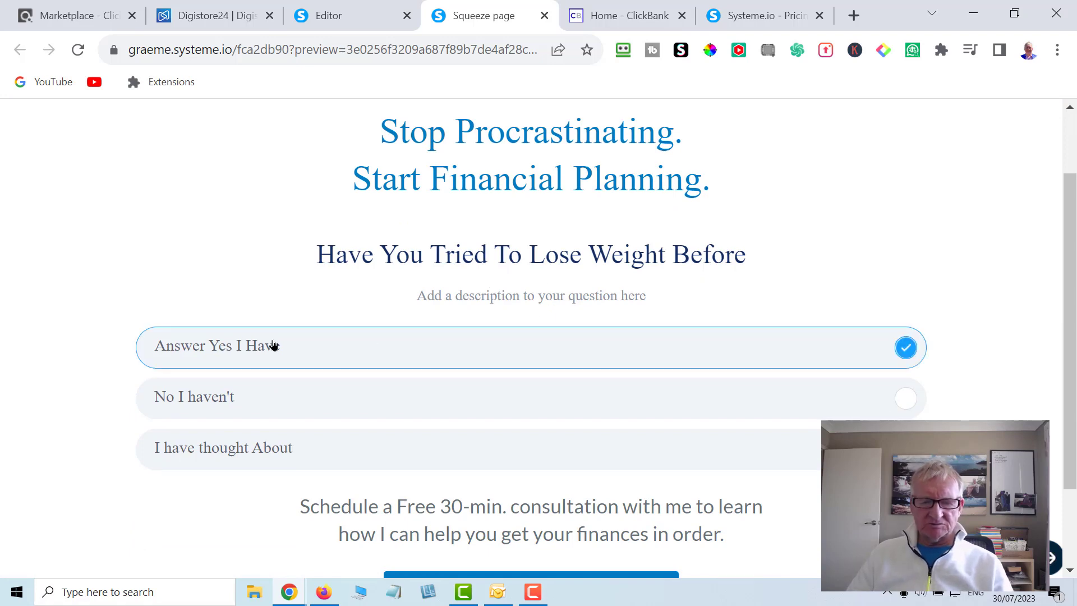
pyautogui.click(235, 350)
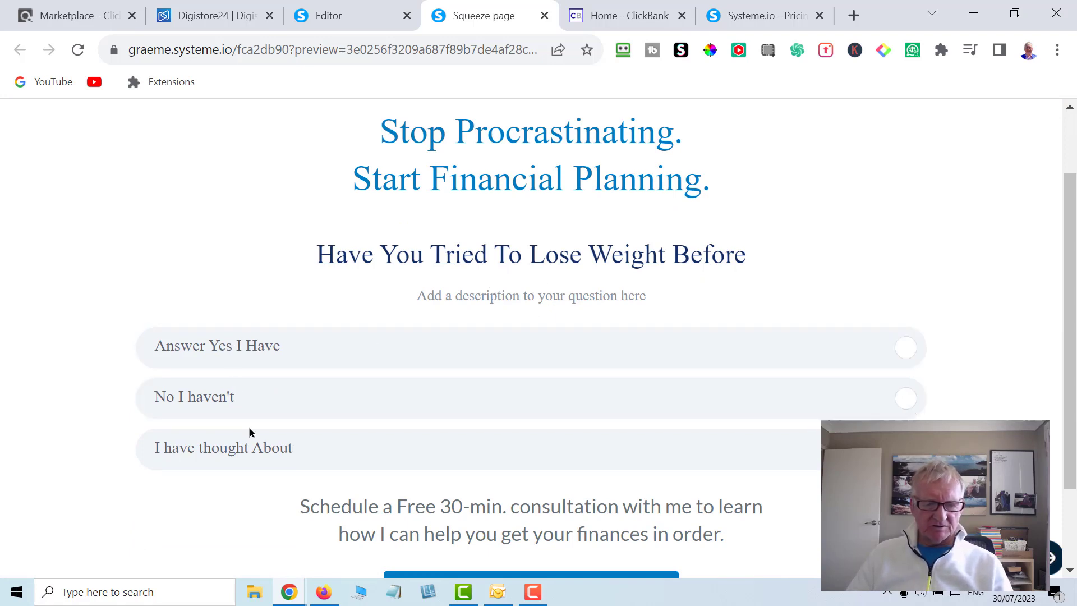
pyautogui.click(334, 358)
pyautogui.click(312, 353)
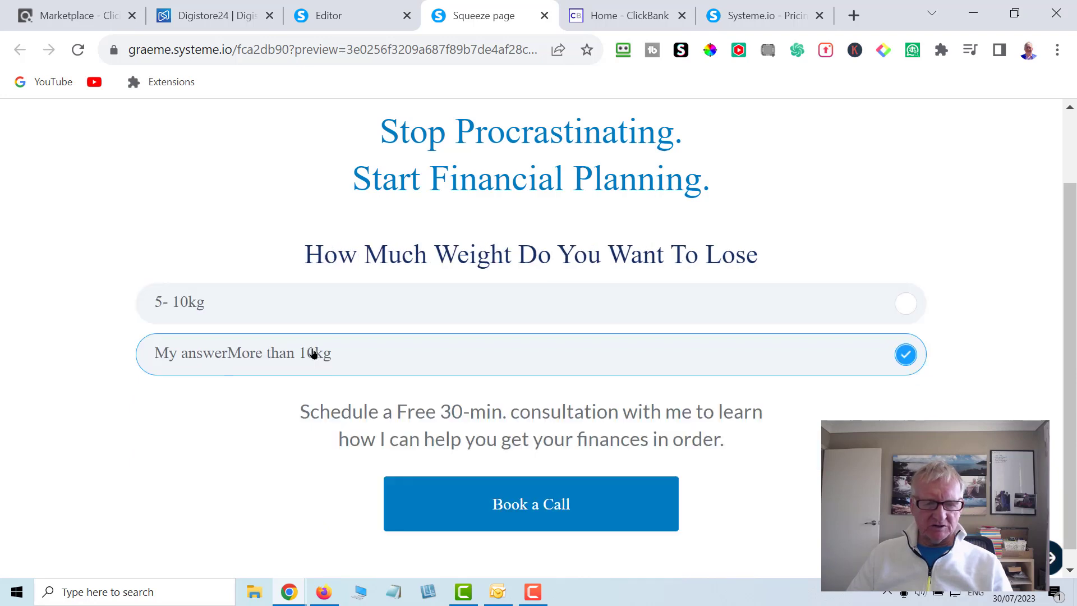
pyautogui.click(472, 312)
pyautogui.click(513, 290)
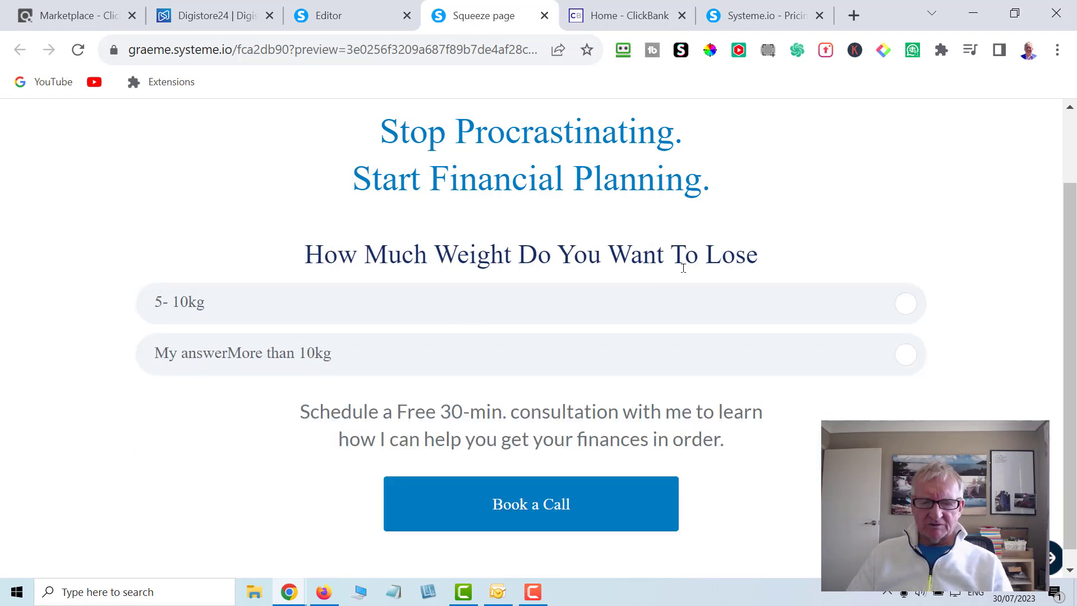
pyautogui.click(284, 344)
pyautogui.click(251, 323)
pyautogui.click(241, 353)
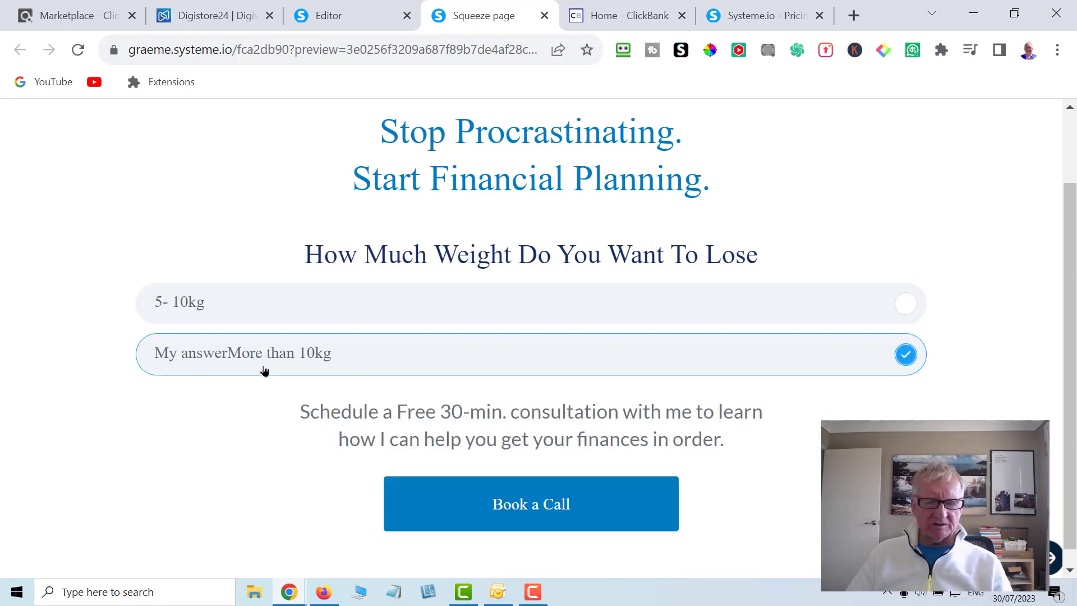
pyautogui.click(202, 374)
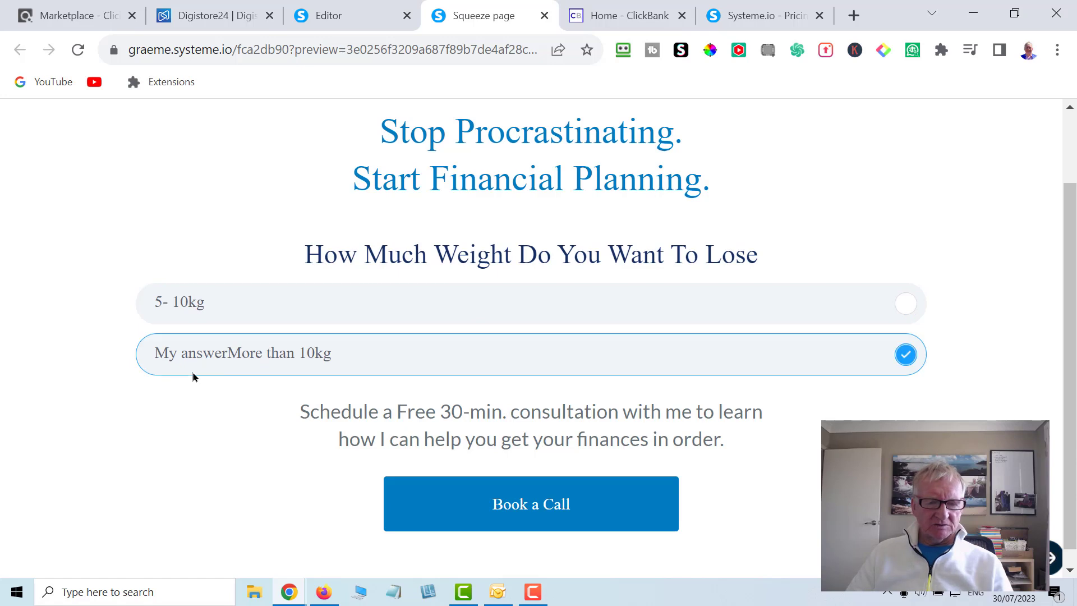
pyautogui.click(226, 363)
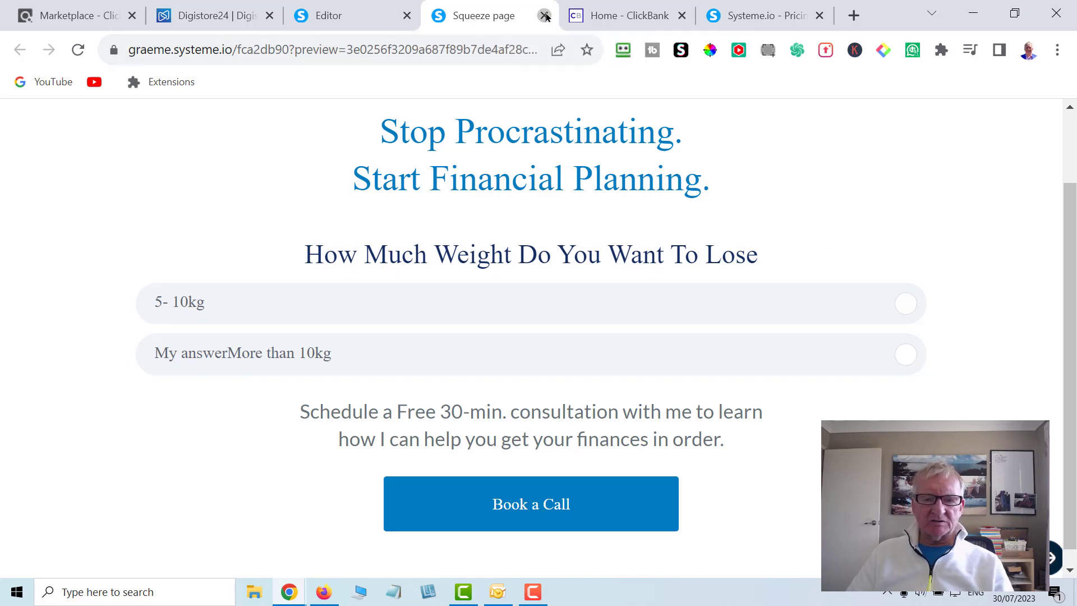
pyautogui.click(544, 15)
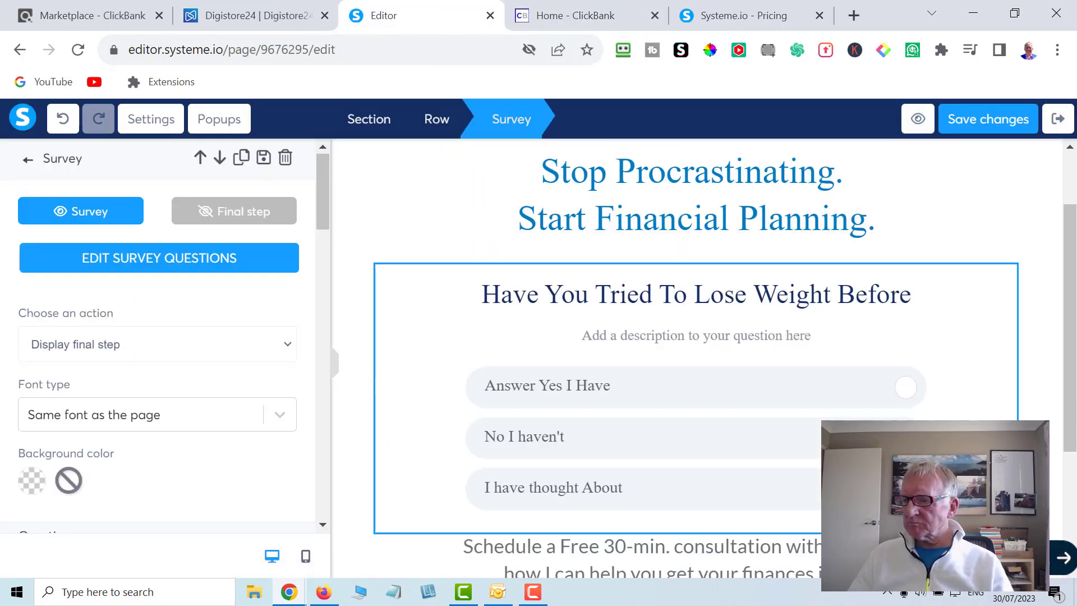
pyautogui.scroll(2, 873, 385)
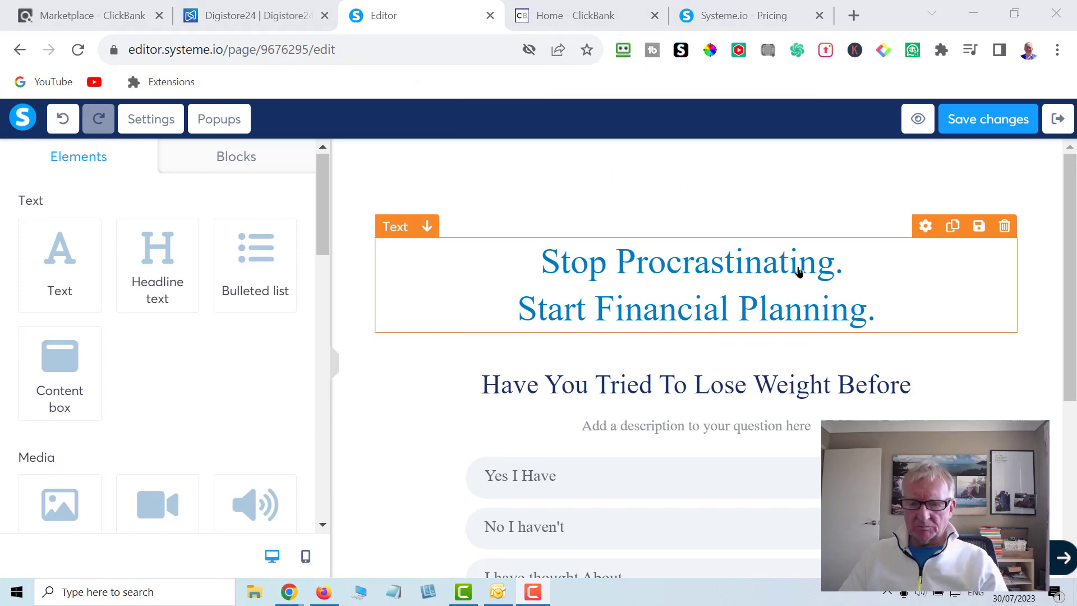
# - Delete the Stop Procrastinating headline text and select the survey block
pyautogui.click(1004, 227)
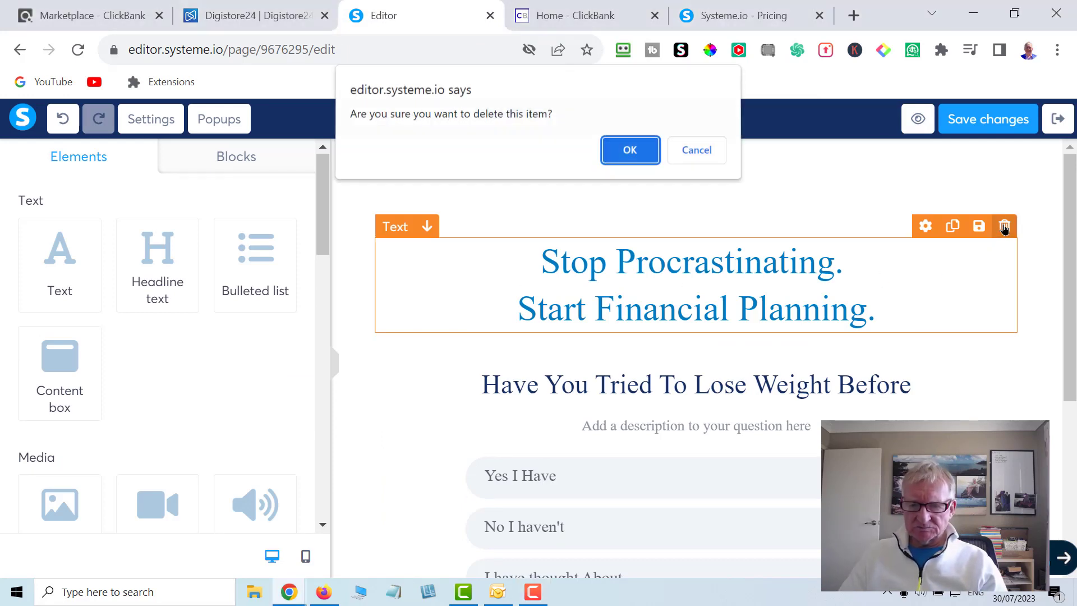
pyautogui.click(624, 152)
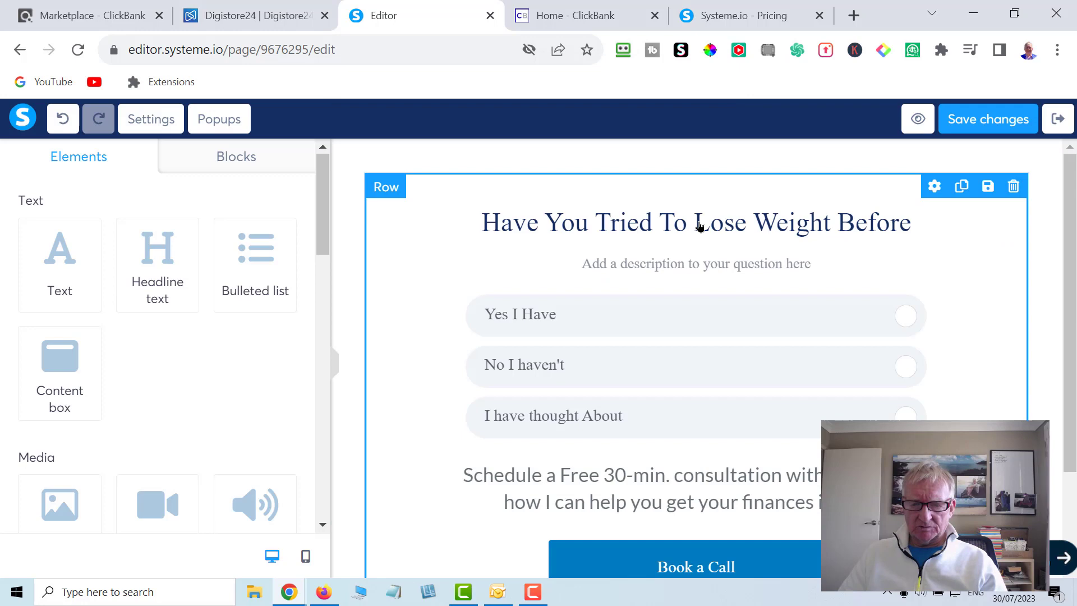
pyautogui.click(892, 229)
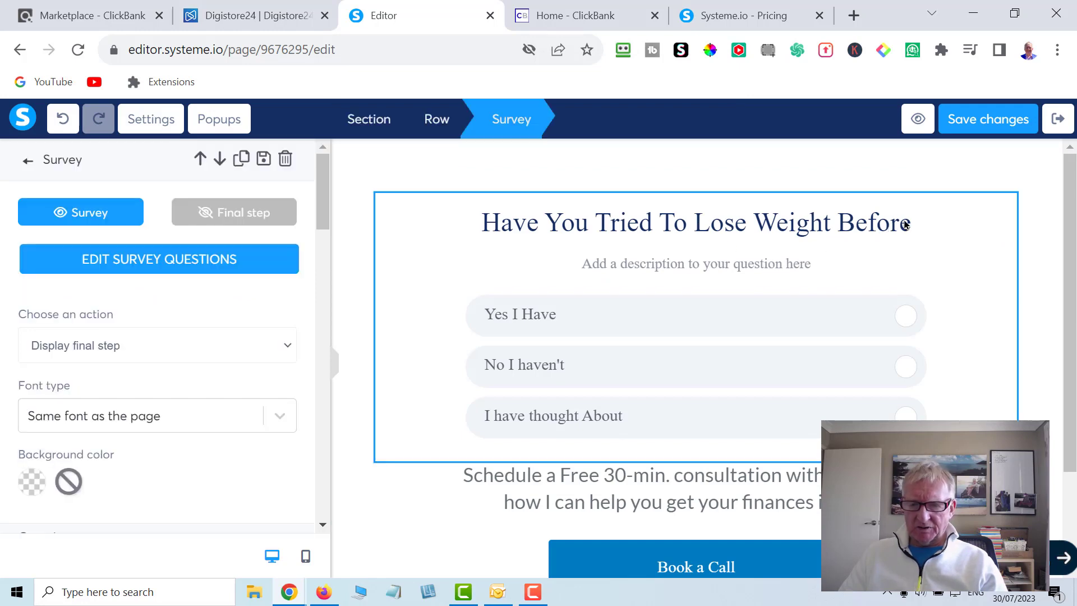
pyautogui.click(905, 224)
pyautogui.click(896, 228)
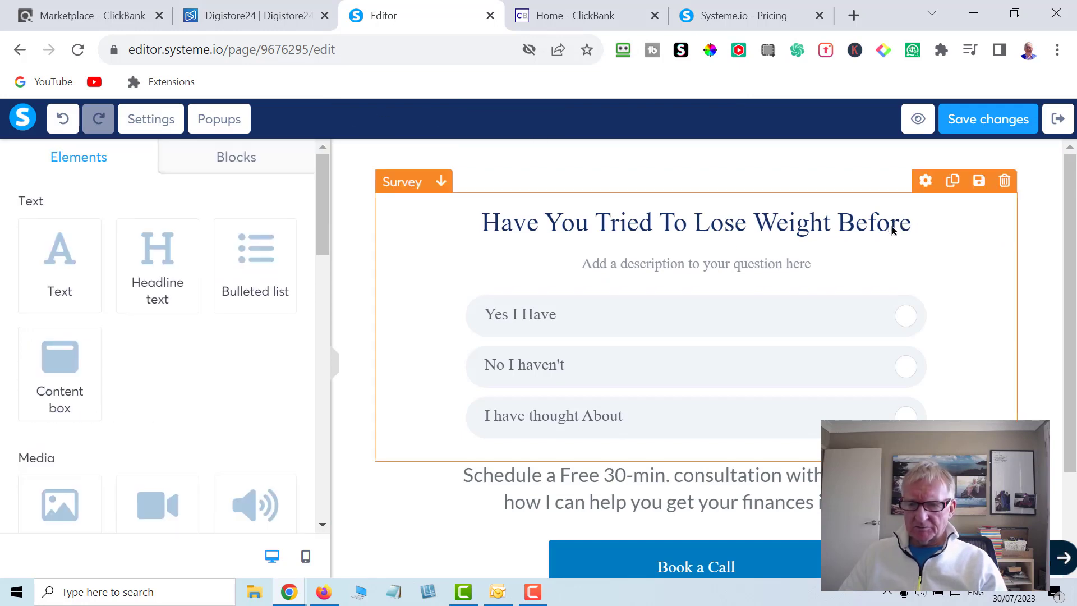
pyautogui.click(925, 182)
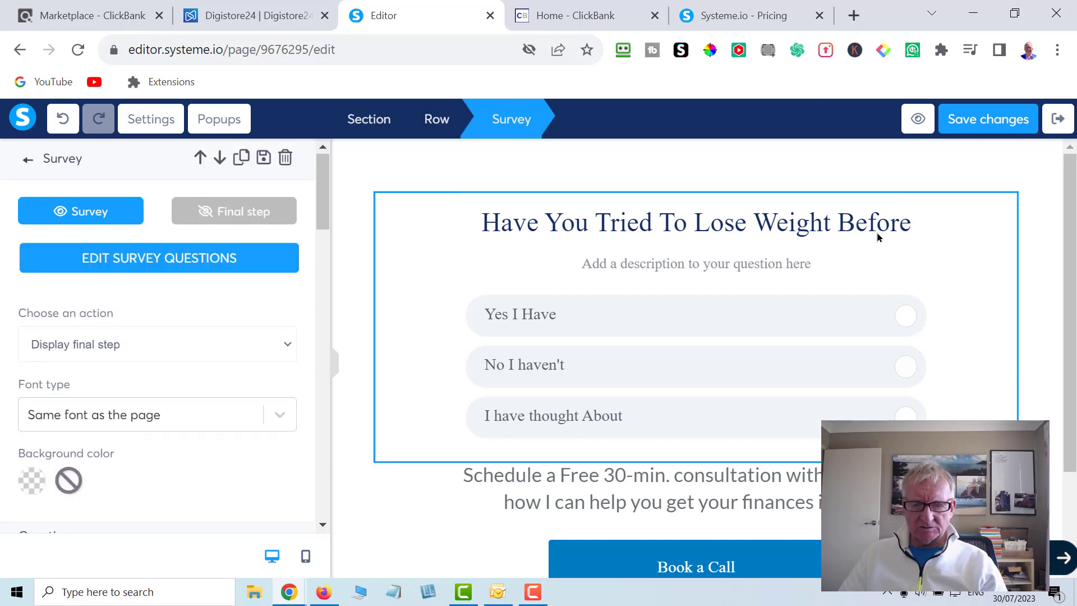
pyautogui.press('Escape')
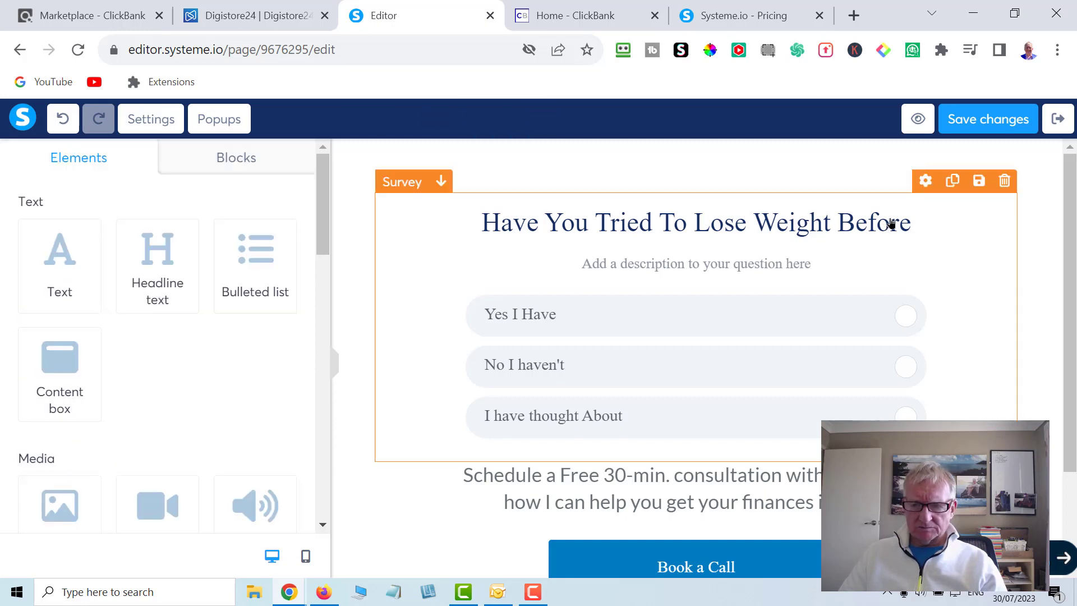
pyautogui.click(891, 224)
pyautogui.scroll(-1, 167, 360)
pyautogui.scroll(-3, 166, 359)
pyautogui.scroll(-2, 164, 363)
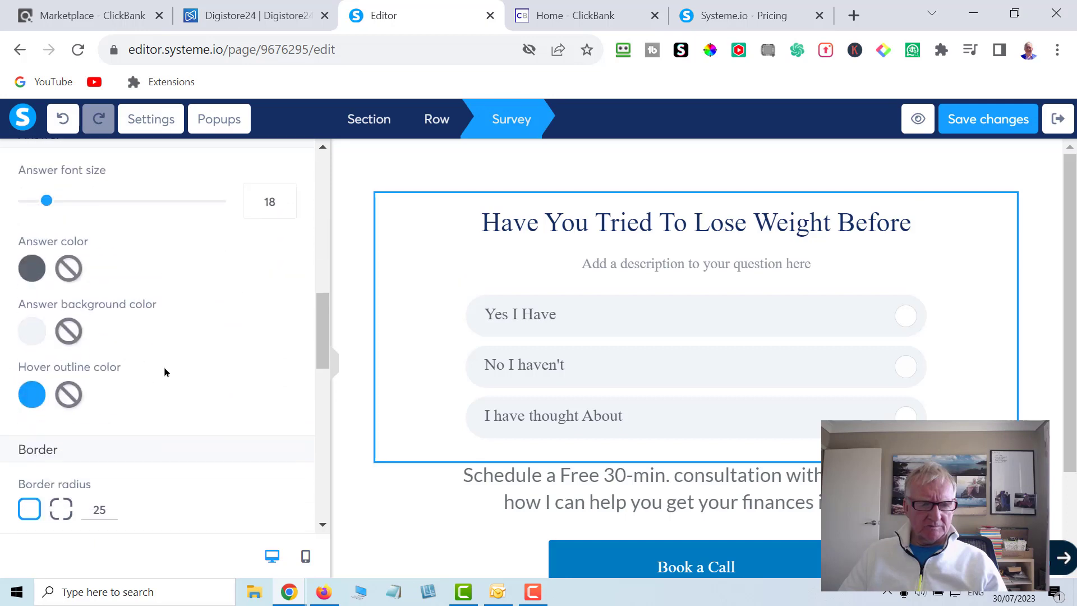
pyautogui.scroll(-1, 165, 379)
pyautogui.scroll(-3, 166, 393)
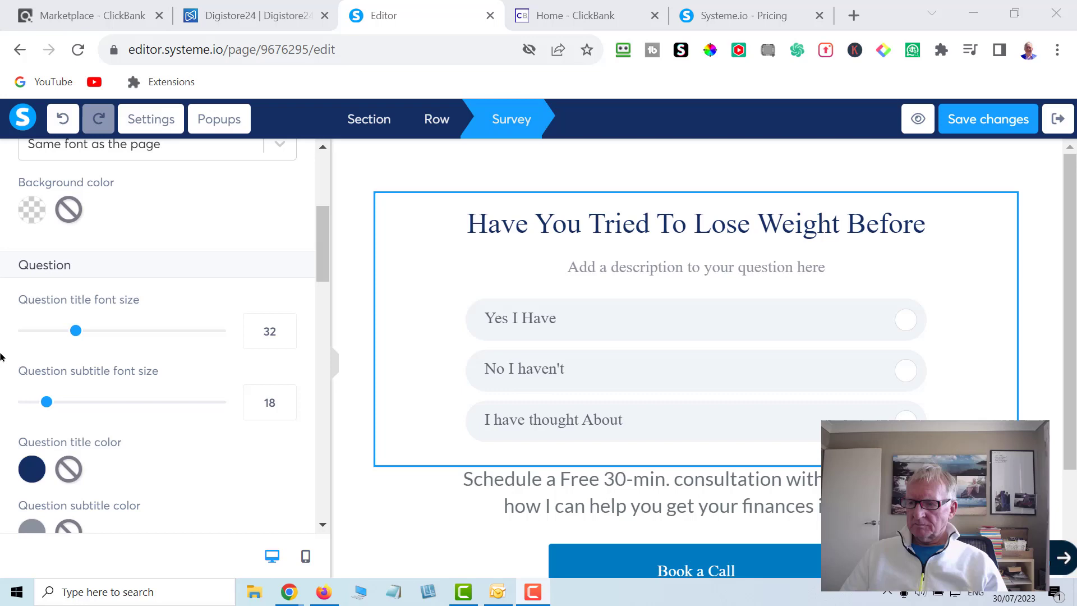
# - In survey settings set question title size 30 and subtitle 19, then save the page
pyautogui.click(556, 226)
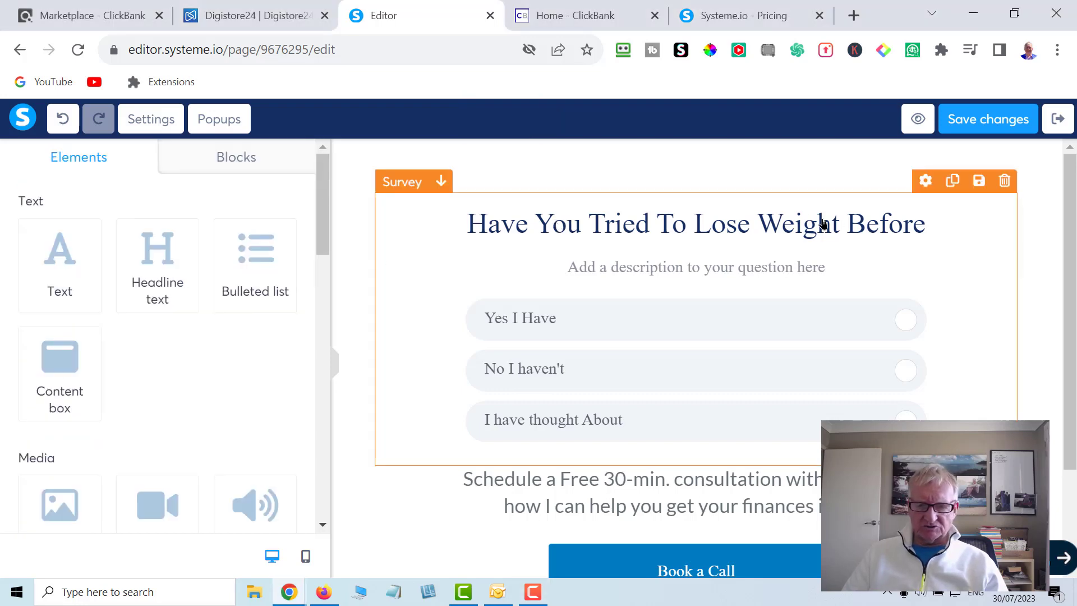
pyautogui.click(923, 183)
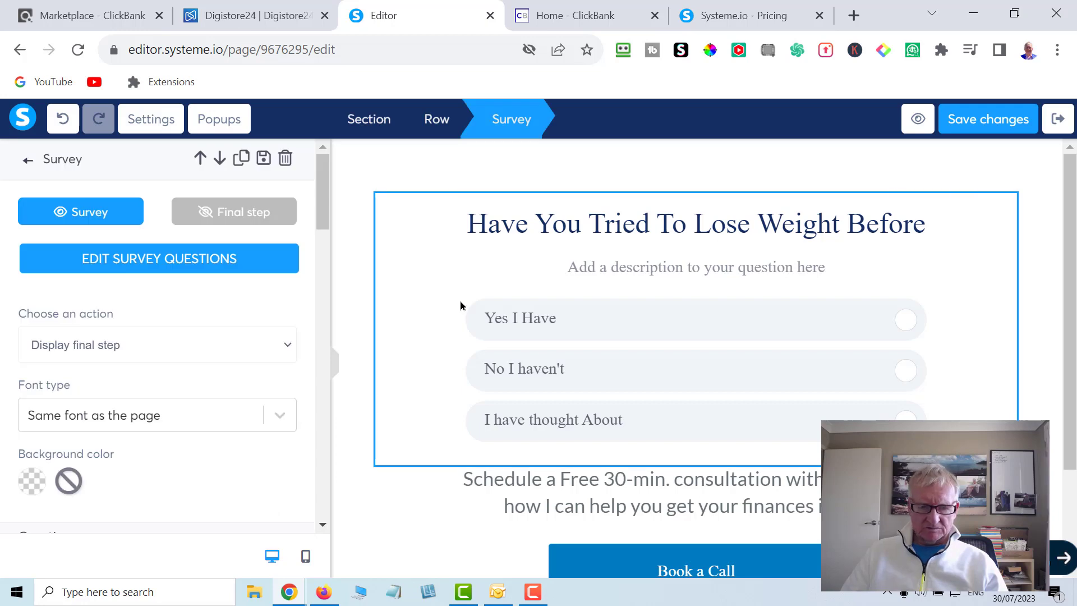
pyautogui.scroll(-2, 128, 425)
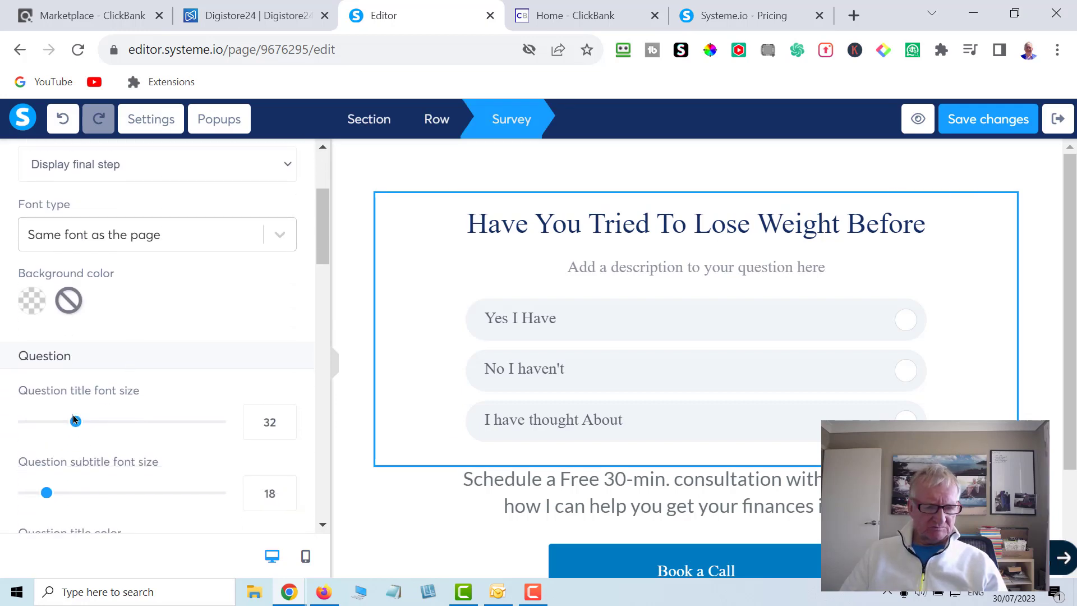
pyautogui.moveTo(74, 420); pyautogui.dragTo(72, 421)
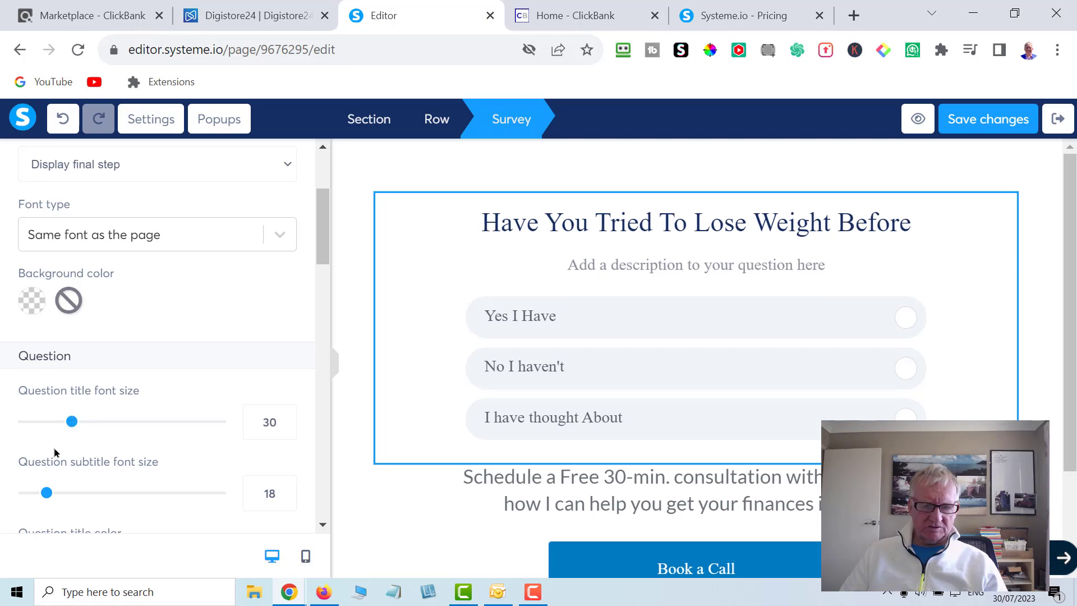
pyautogui.moveTo(44, 494); pyautogui.dragTo(48, 494)
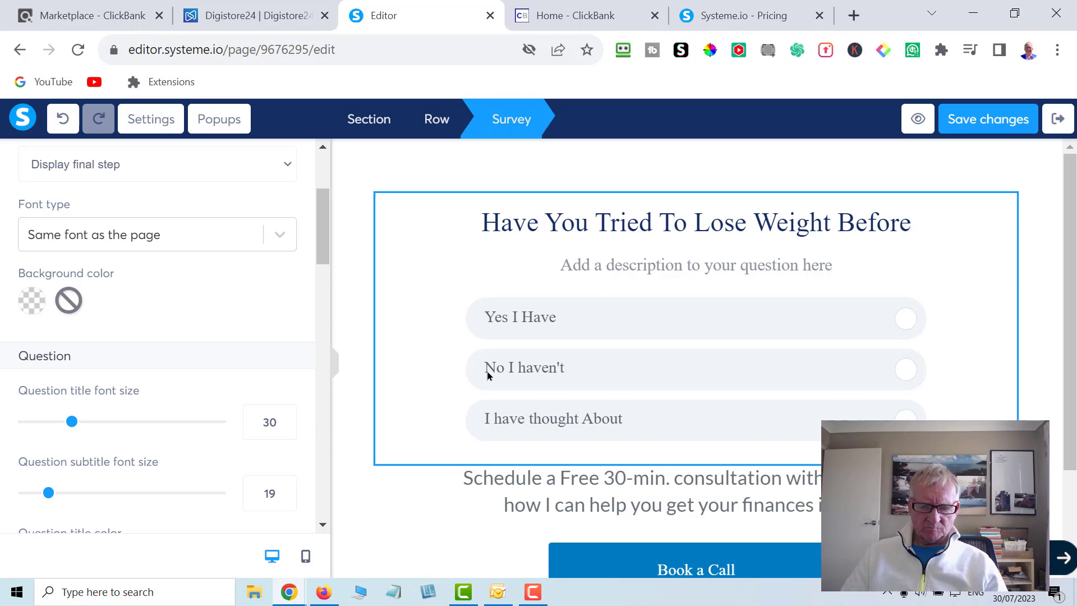
pyautogui.click(974, 123)
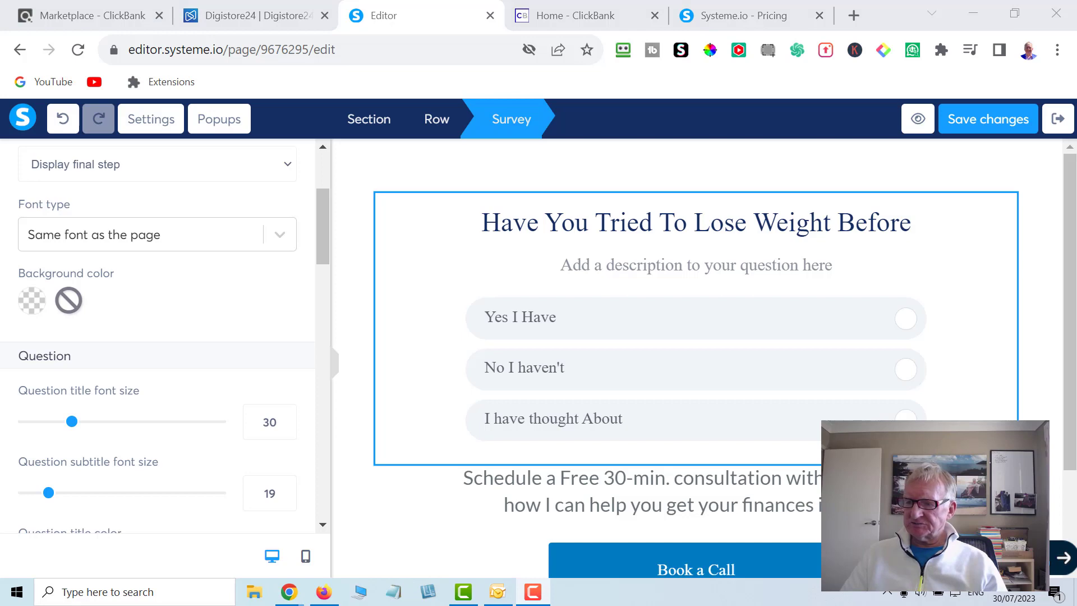
pyautogui.click(774, 309)
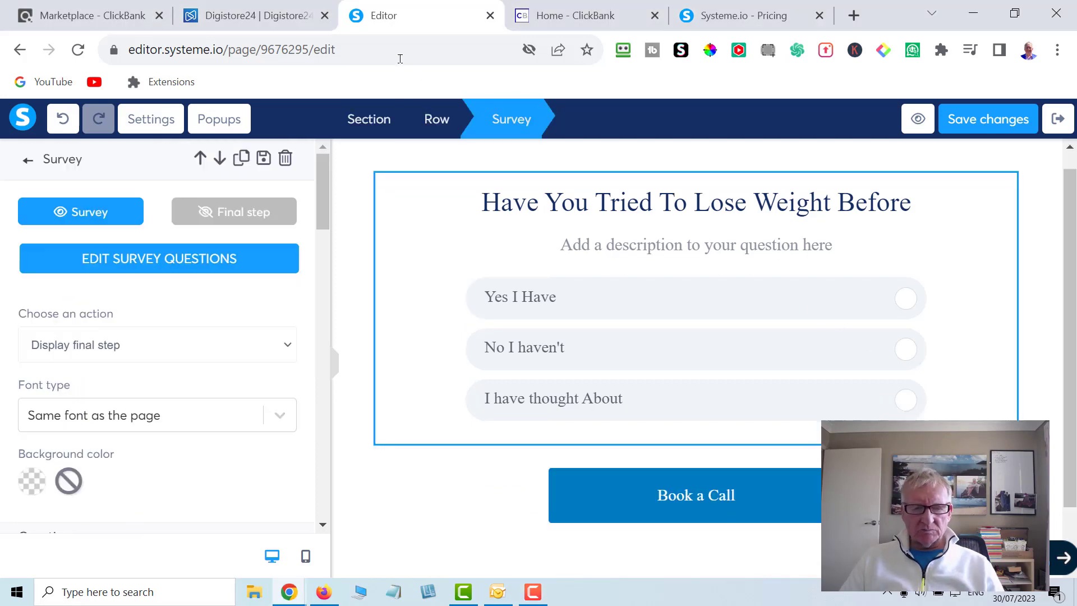
# - Generate an Ikaria Juice hoplink with nickname and tracking ID bing, copy it and return to the editor
pyautogui.click(102, 11)
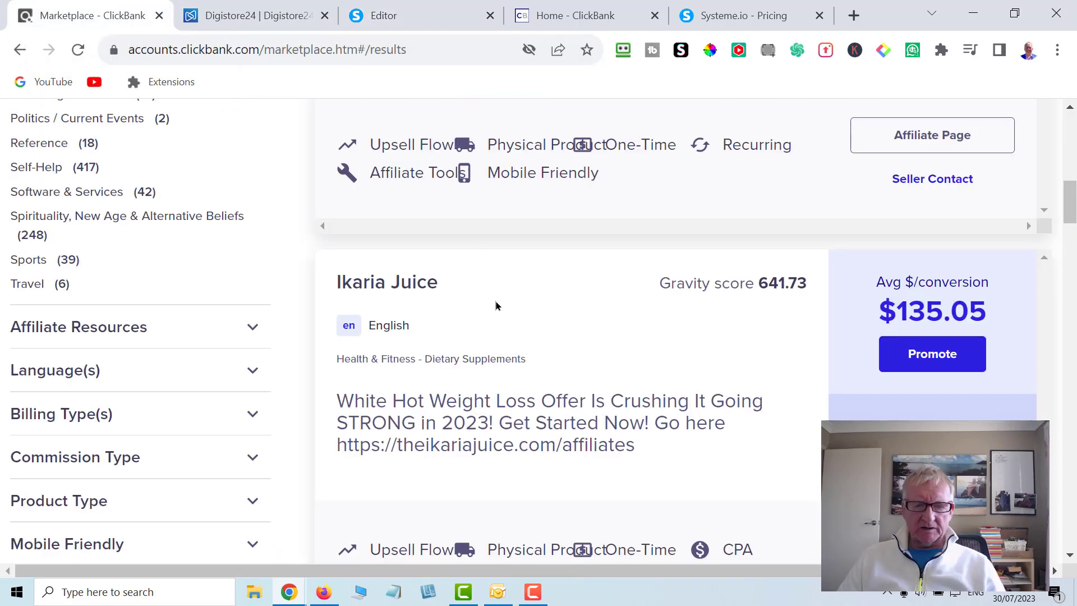
pyautogui.click(943, 358)
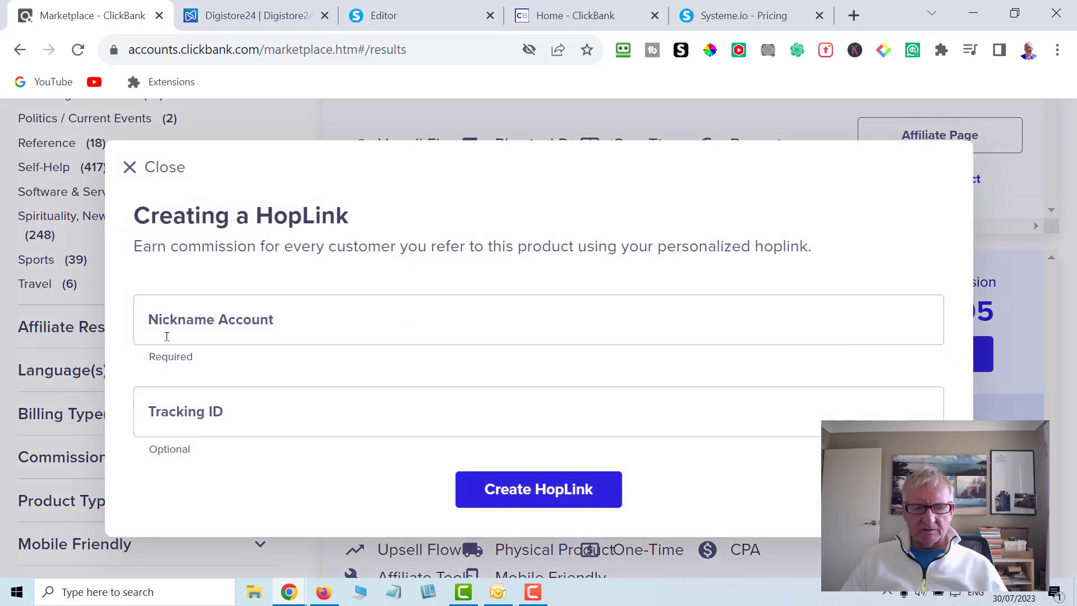
pyautogui.click(175, 333)
pyautogui.write('pi')
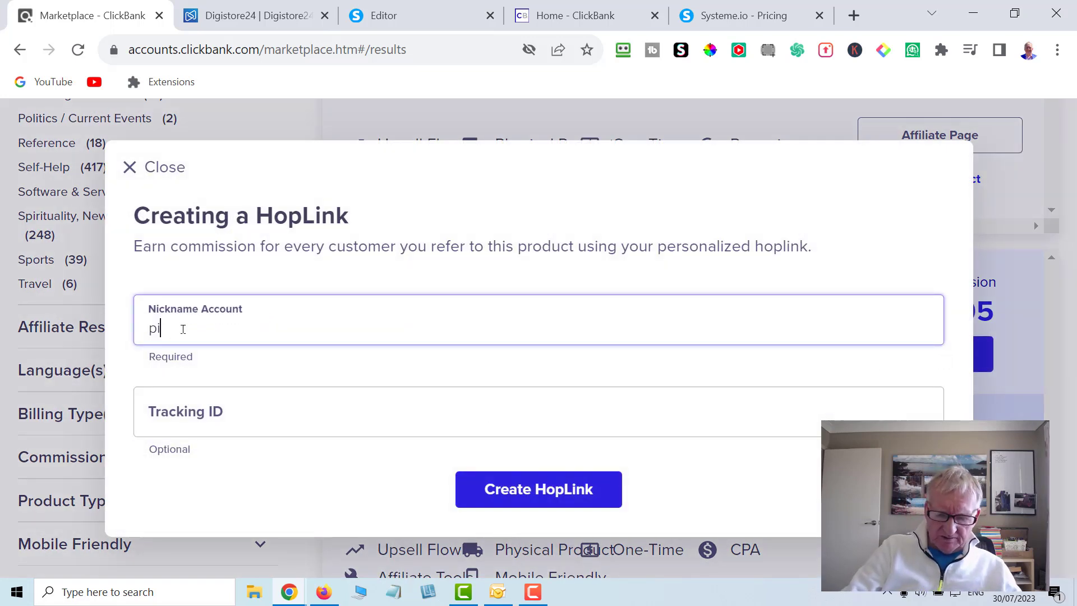
pyautogui.write('ntara3')
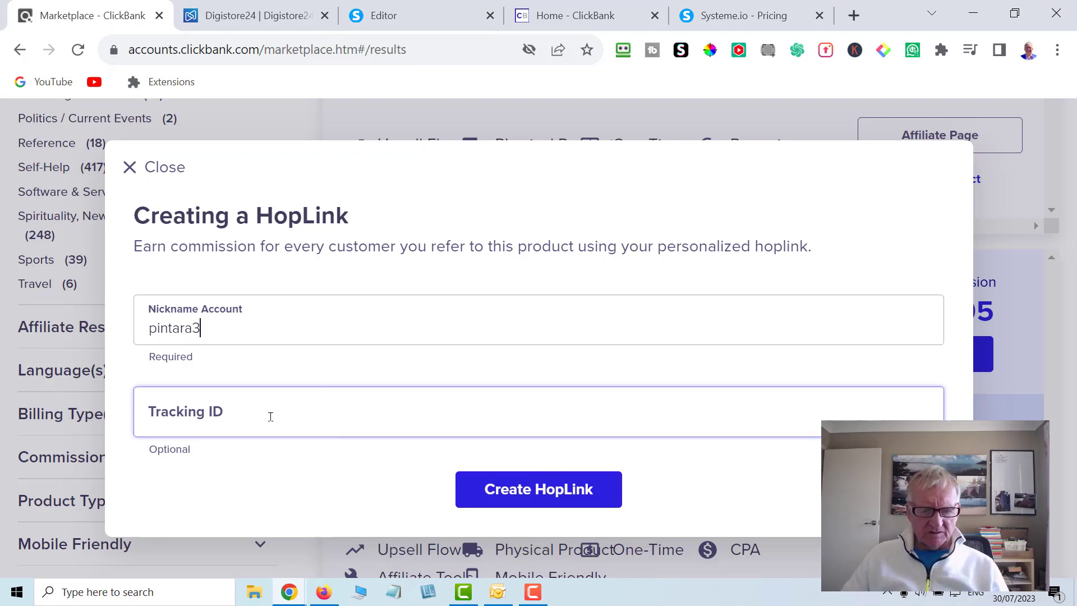
pyautogui.click(270, 416)
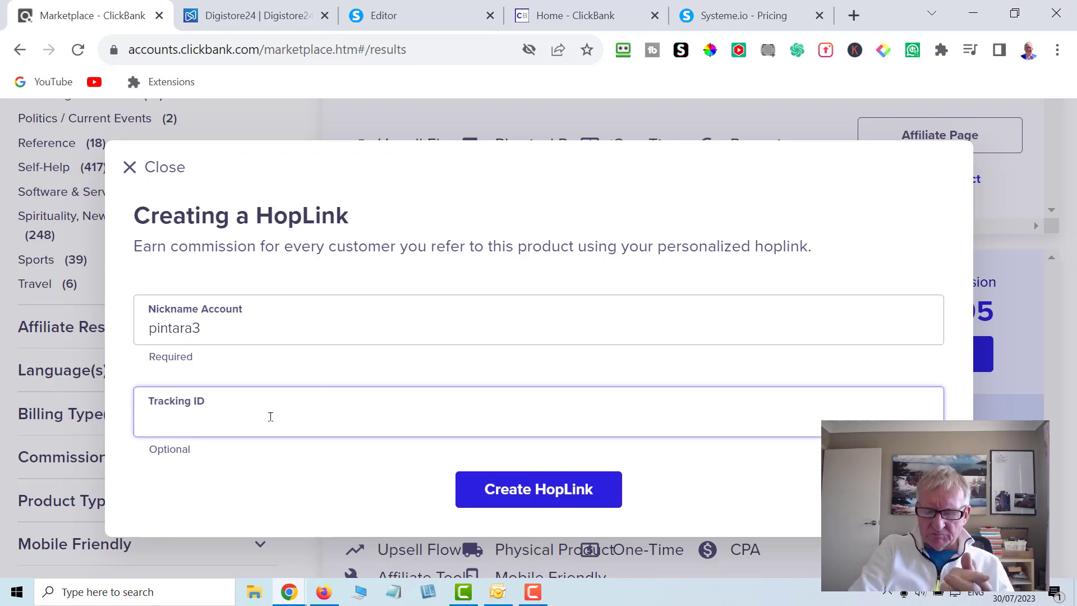
pyautogui.write('bin')
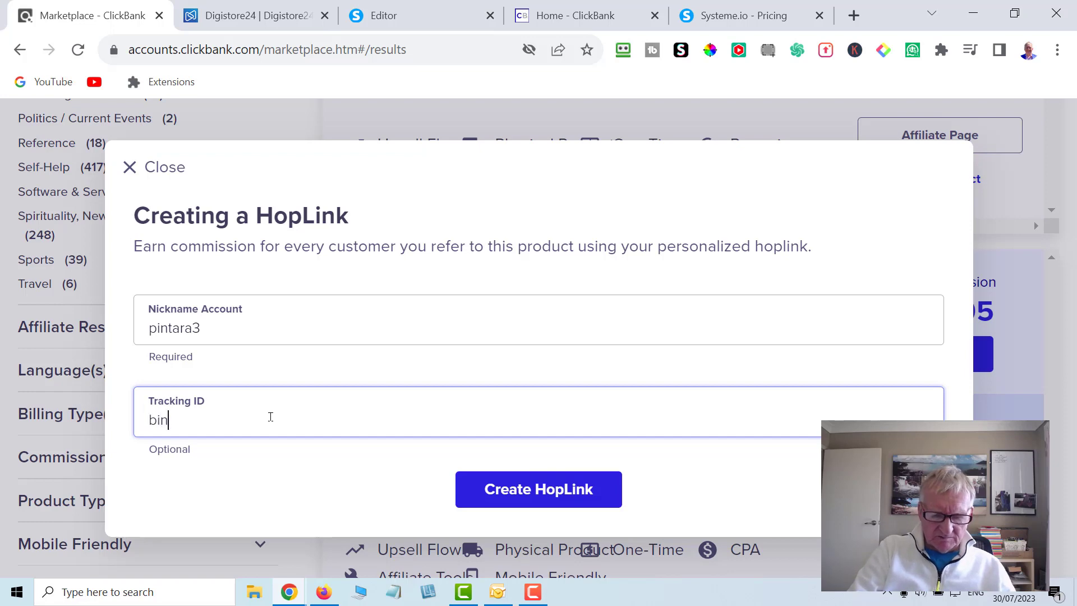
pyautogui.write('g')
pyautogui.click(585, 488)
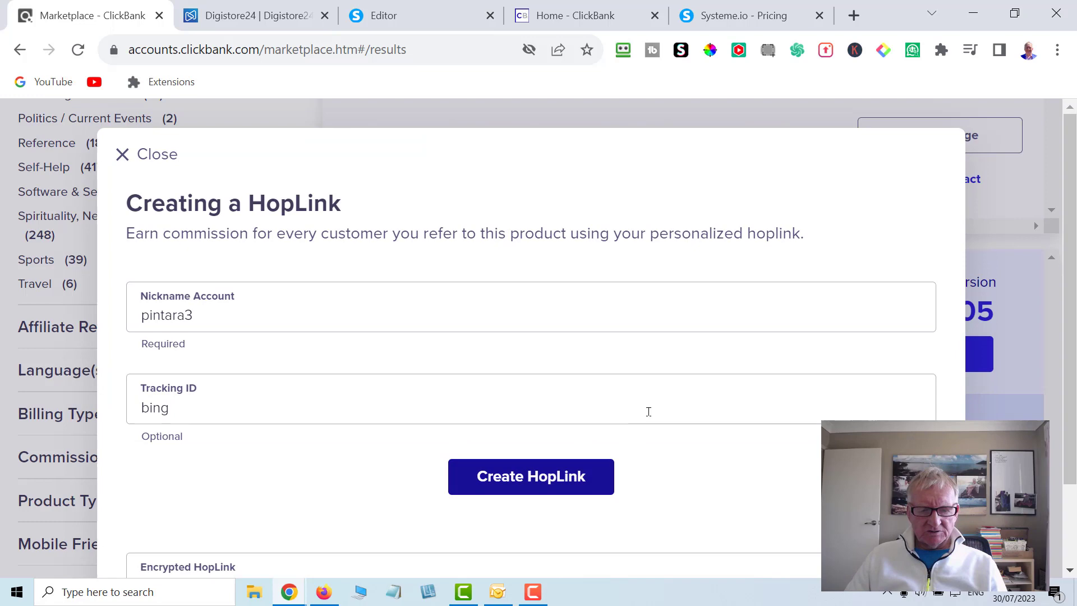
pyautogui.click(653, 410)
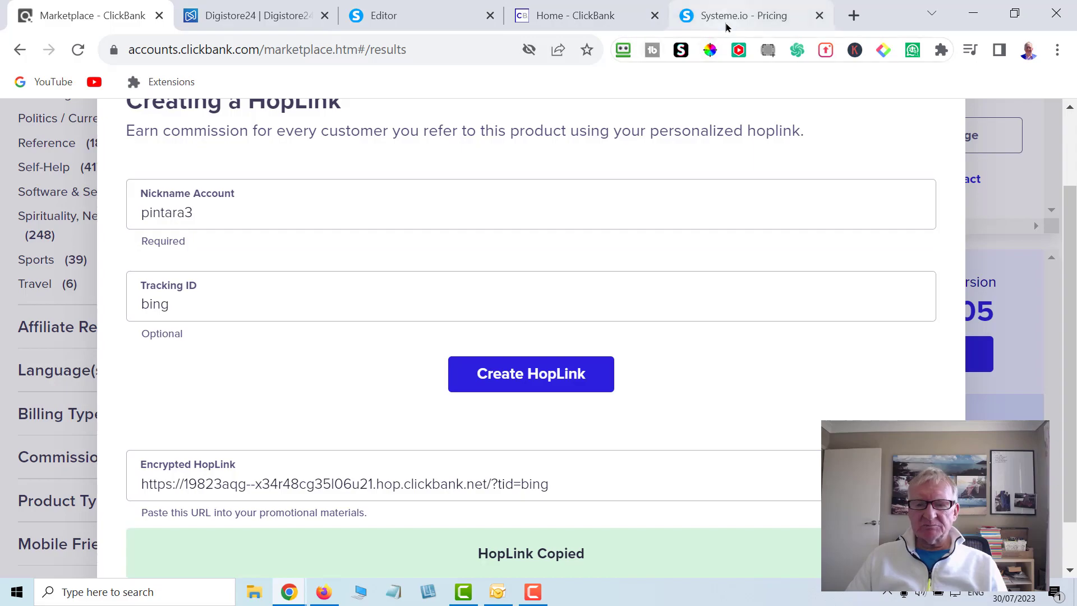
pyautogui.hotkey('ctrl', '3')
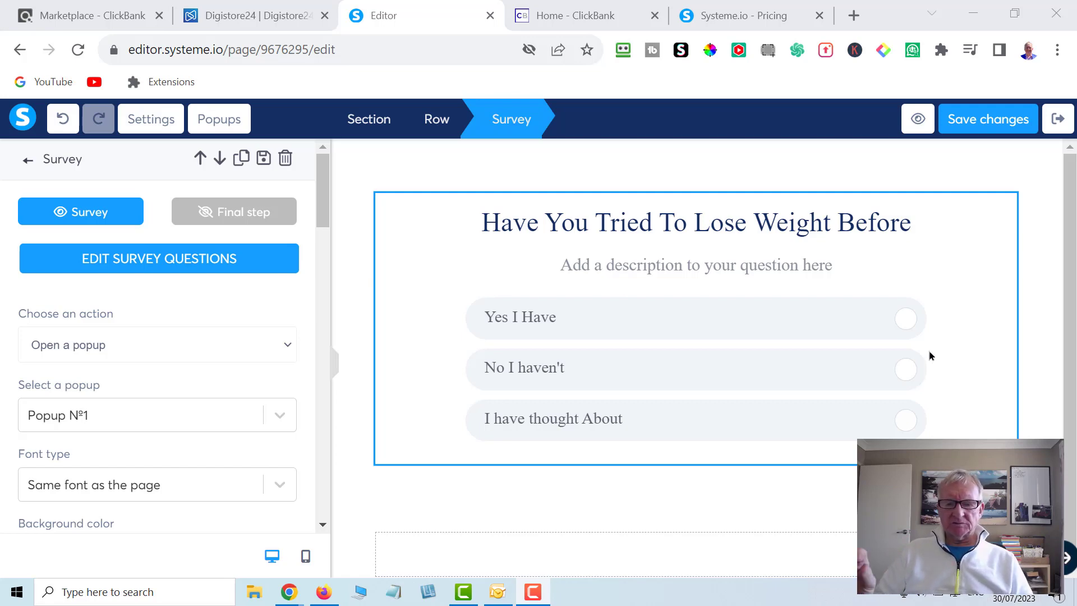
pyautogui.click(541, 304)
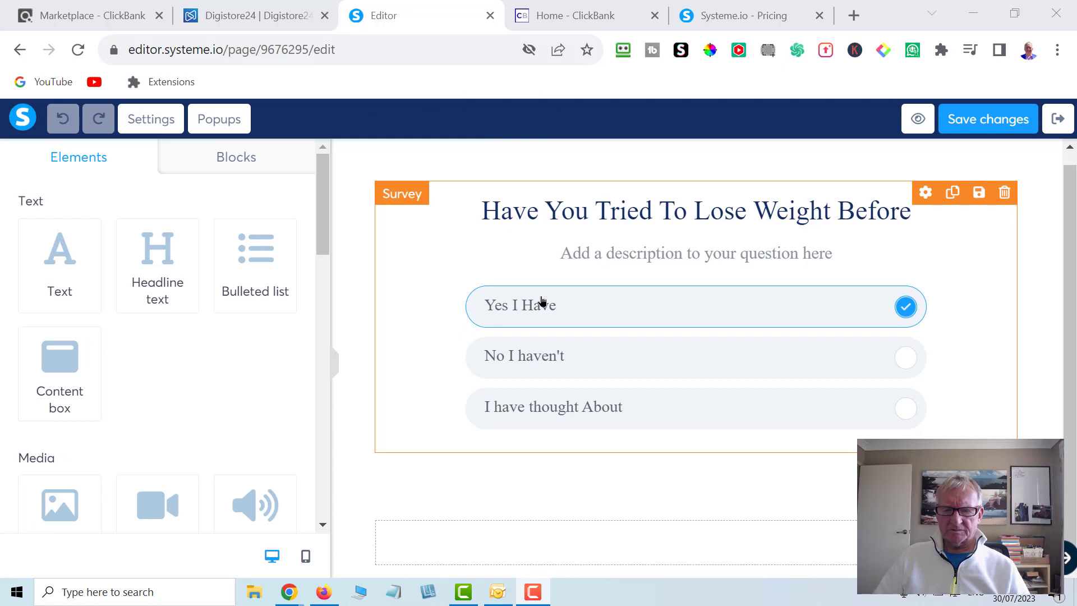
pyautogui.click(637, 410)
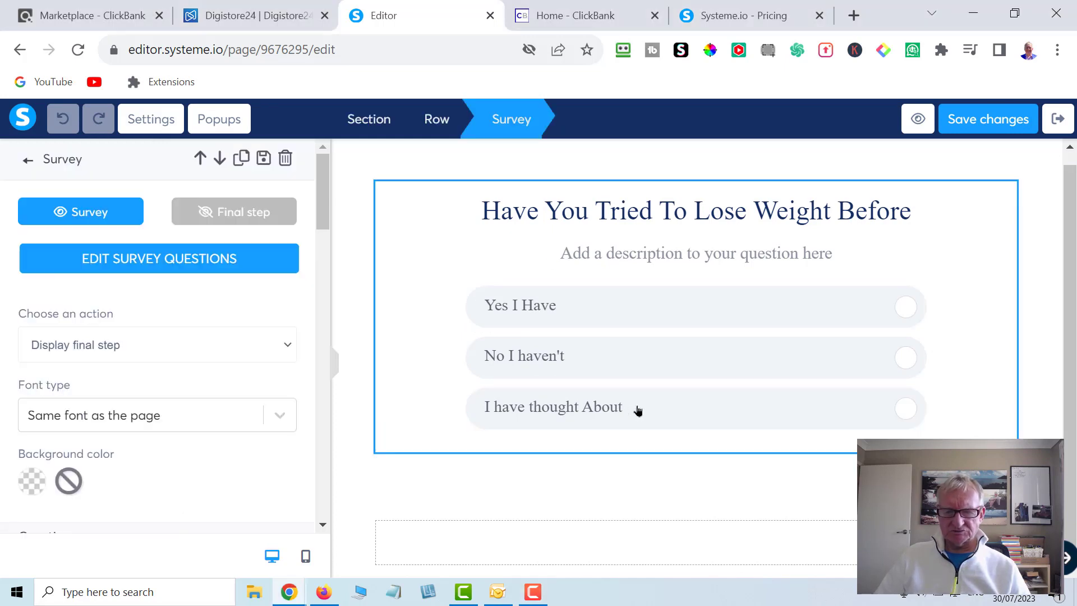
pyautogui.click(220, 263)
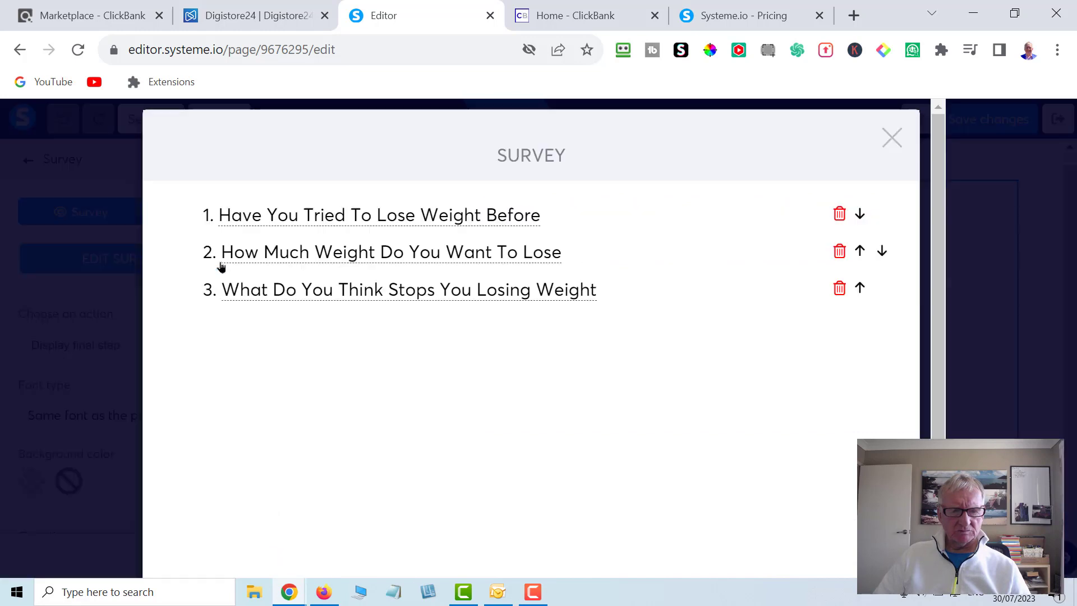
pyautogui.click(891, 139)
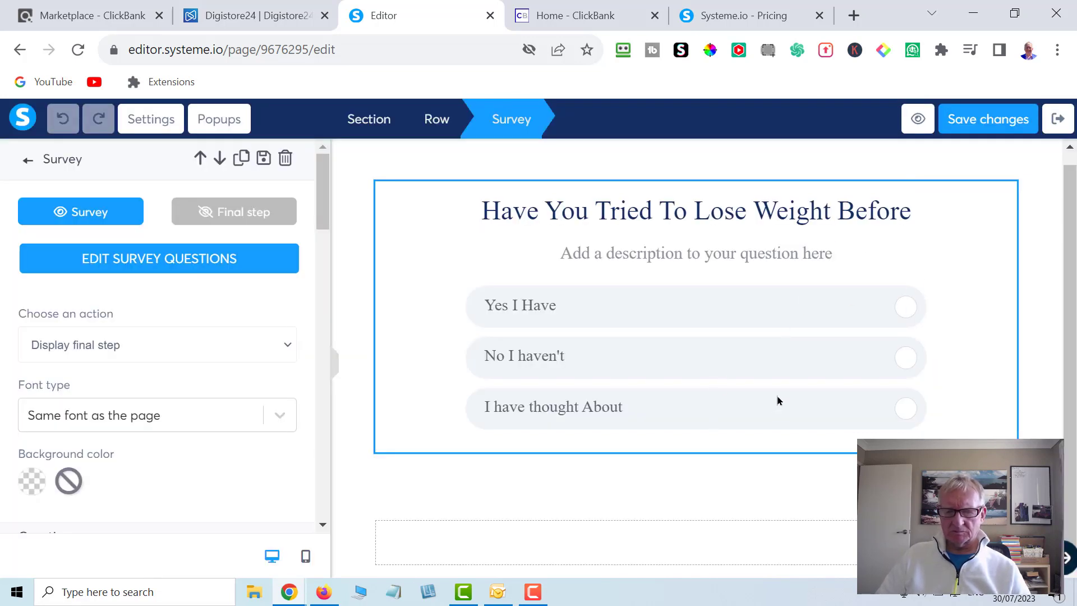
pyautogui.click(906, 408)
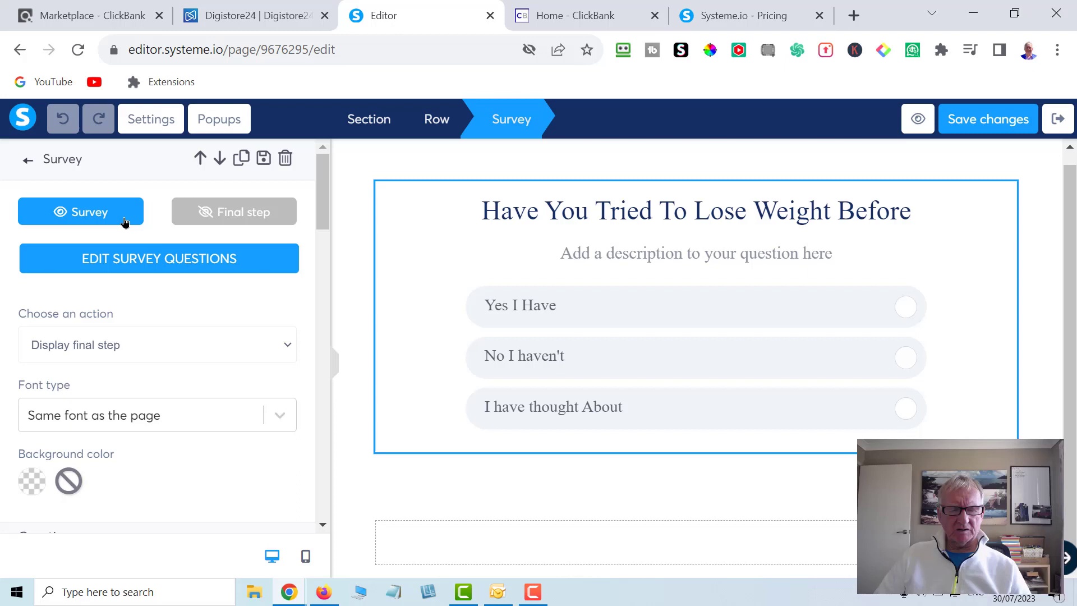
# - Show the survey's final step and move the First name field above Email
pyautogui.click(241, 212)
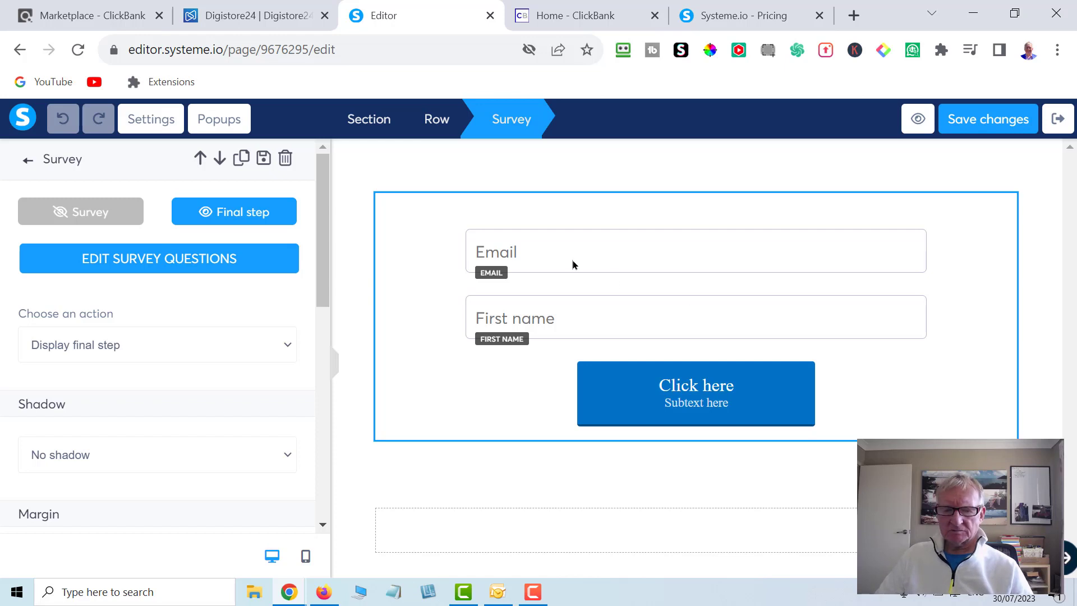
pyautogui.click(547, 303)
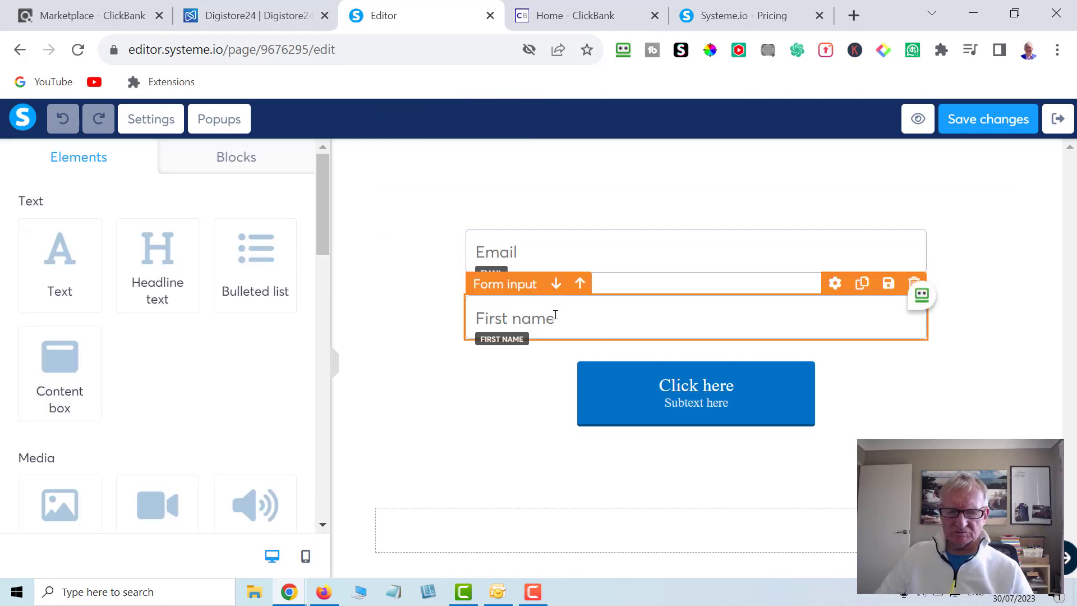
pyautogui.click(579, 284)
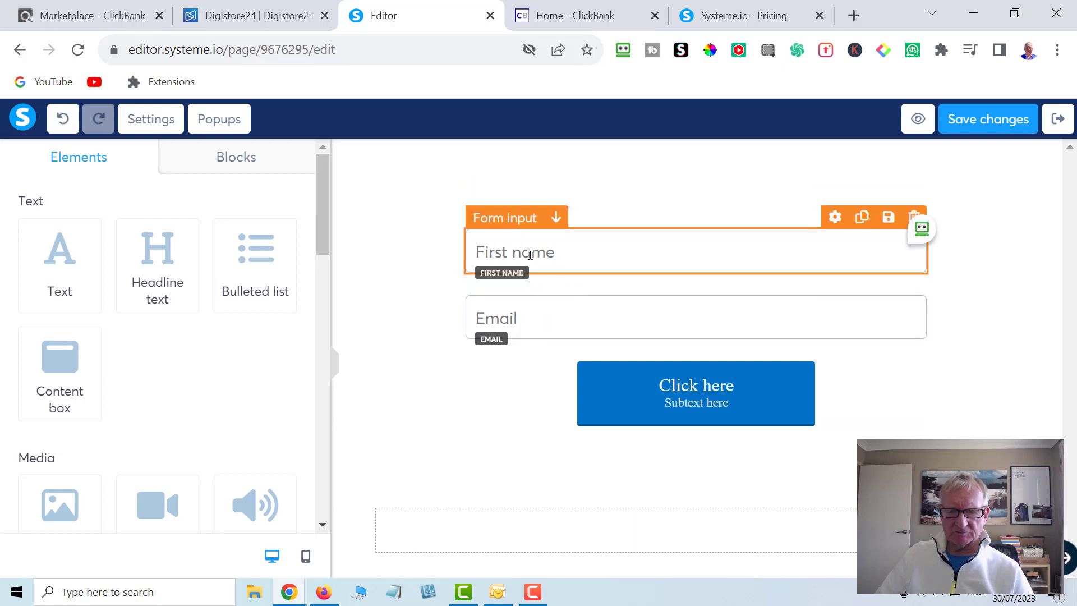
pyautogui.click(559, 251)
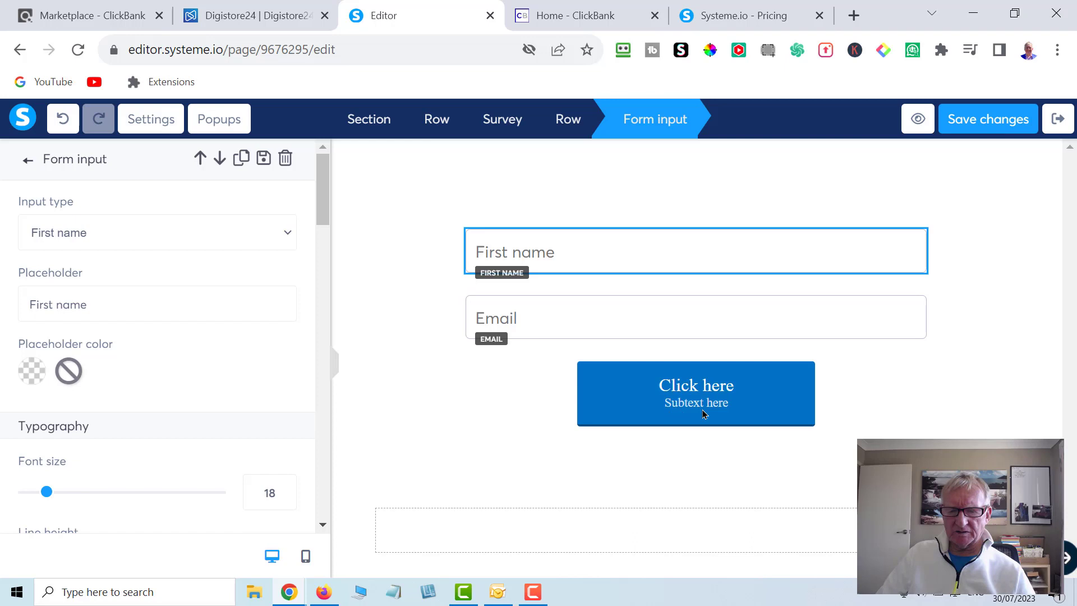
pyautogui.press('Escape')
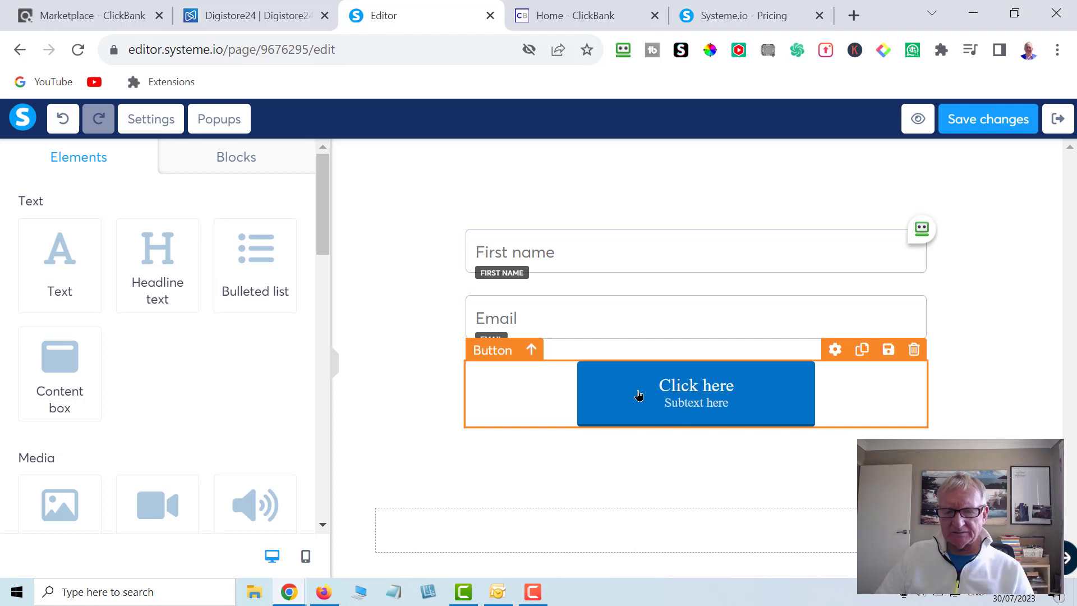
# - Set the opt-in button to redirect to a custom URL and paste in the ClickBank hoplink
pyautogui.click(836, 352)
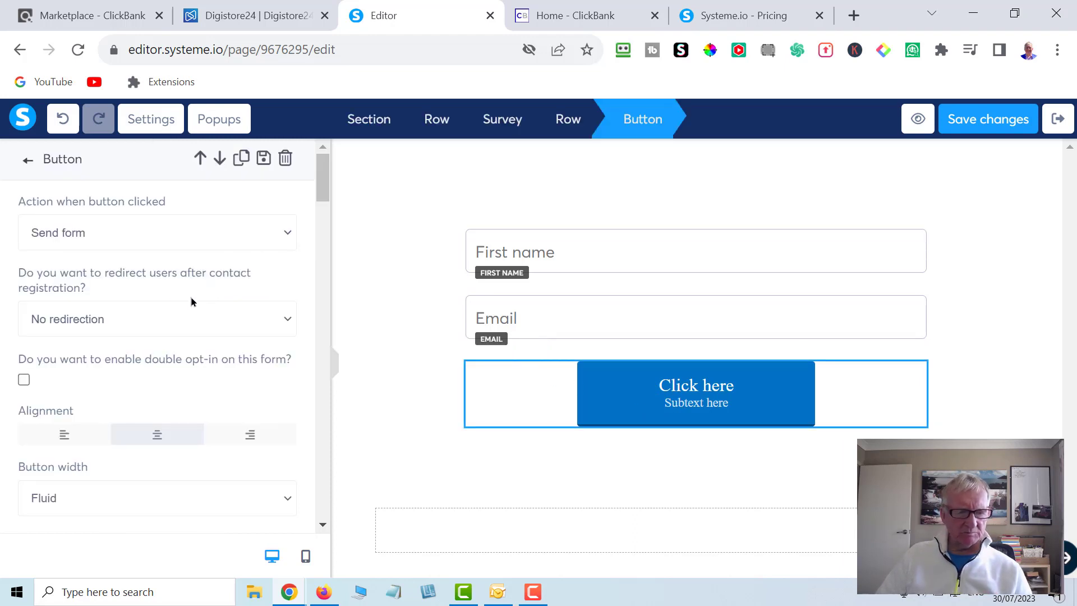
pyautogui.scroll(-2, 171, 323)
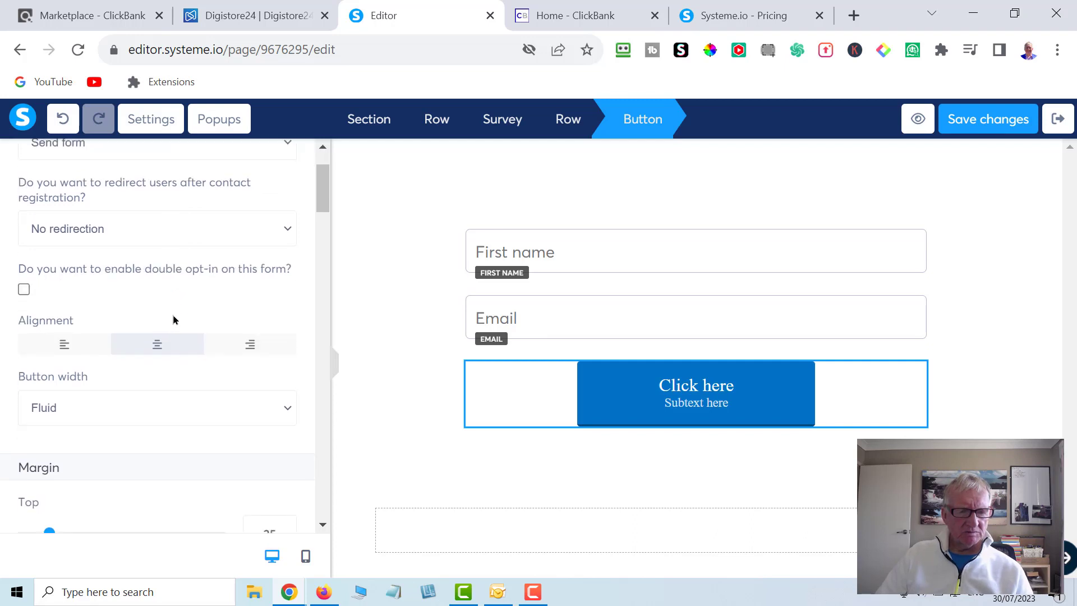
pyautogui.scroll(2, 177, 316)
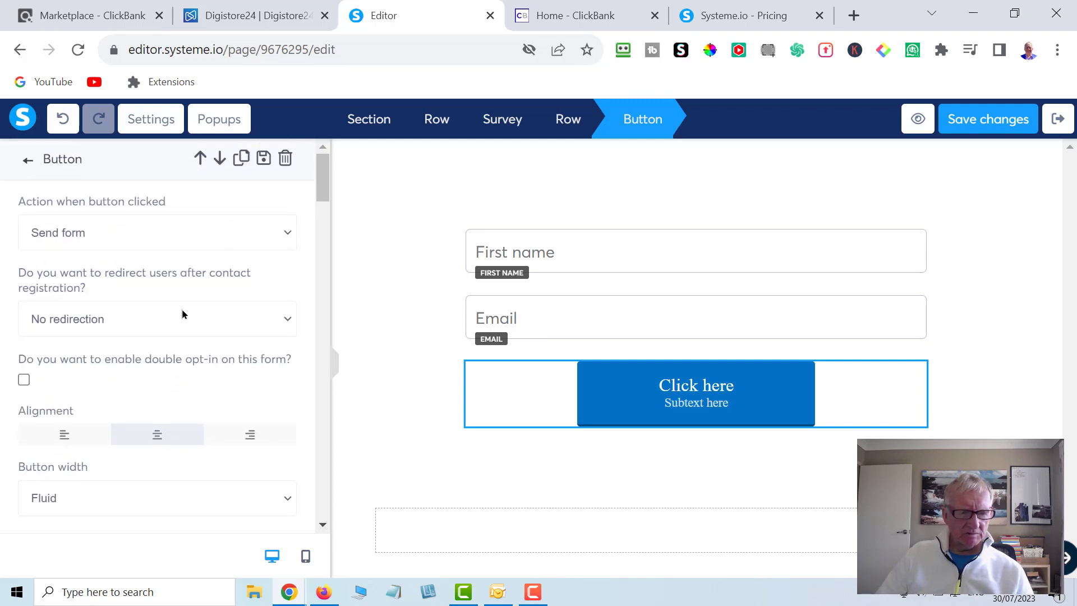
pyautogui.click(288, 320)
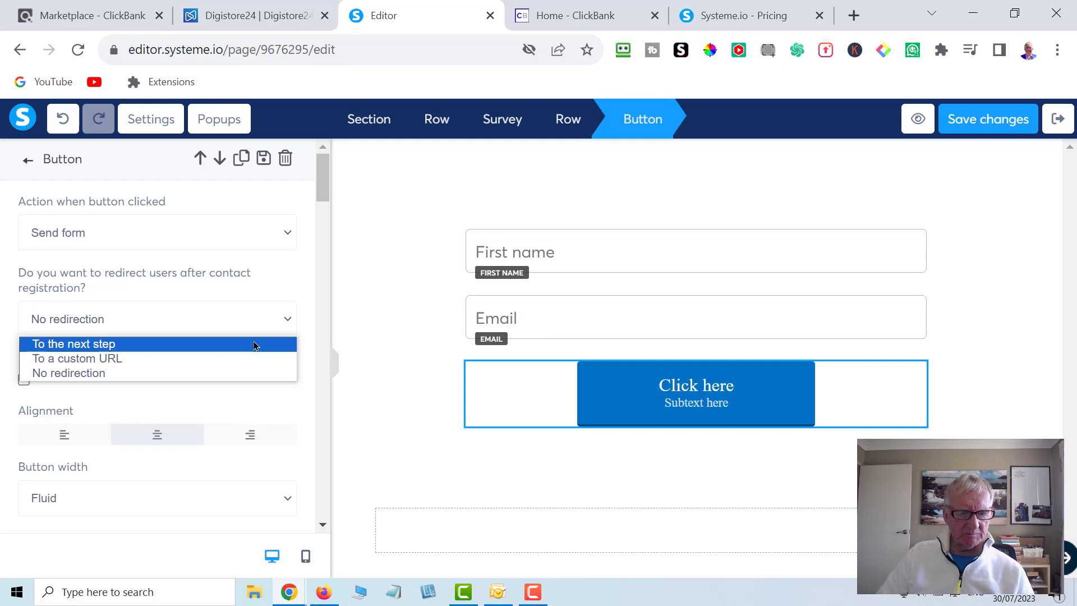
pyautogui.press('Escape')
pyautogui.click(210, 360)
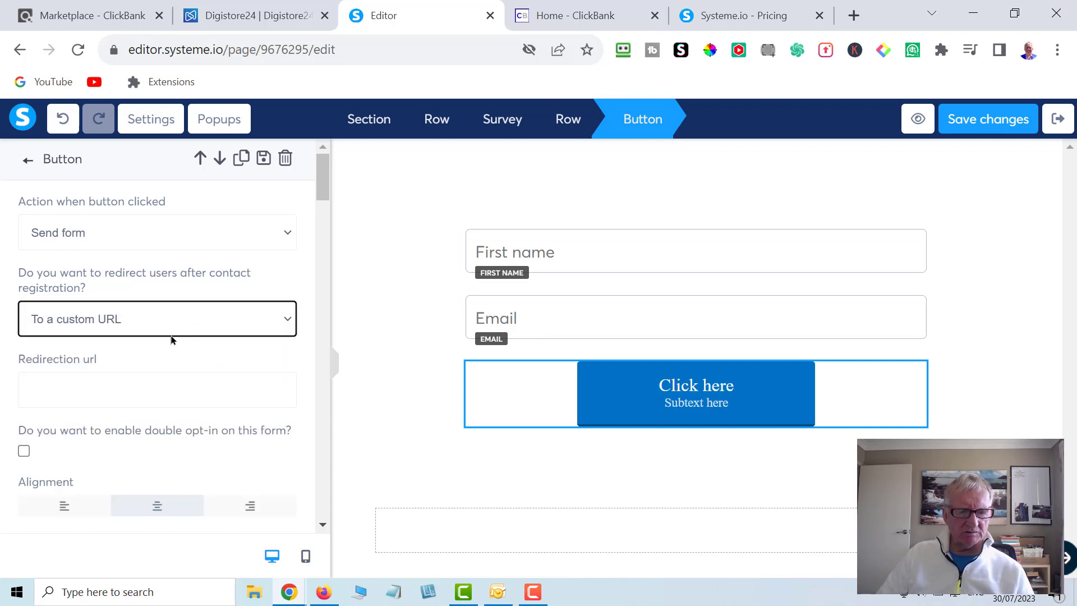
pyautogui.click(141, 365)
pyautogui.rightClick(138, 376)
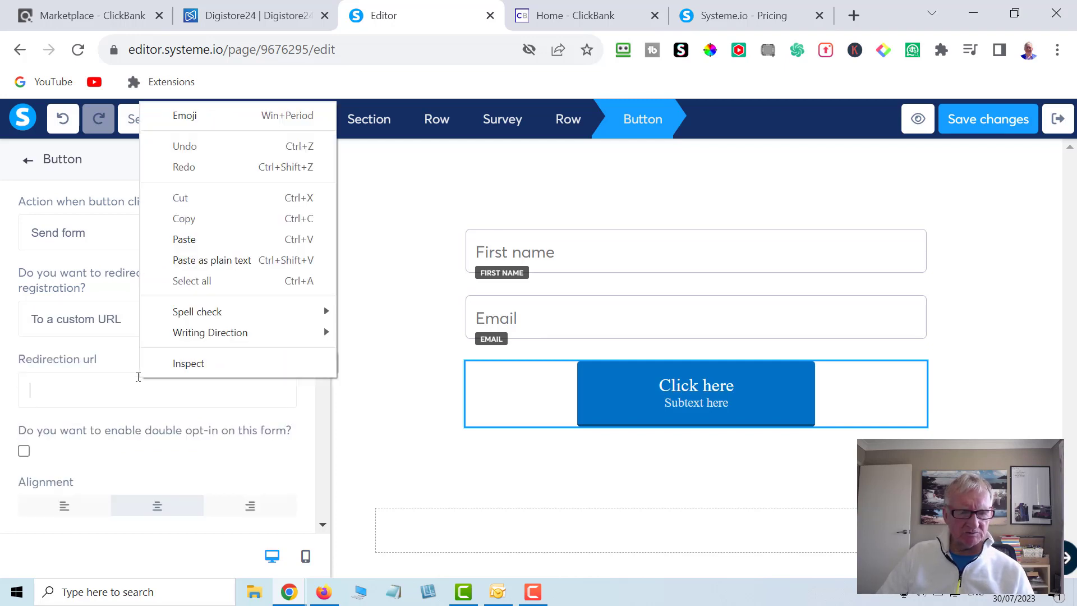
pyautogui.click(189, 240)
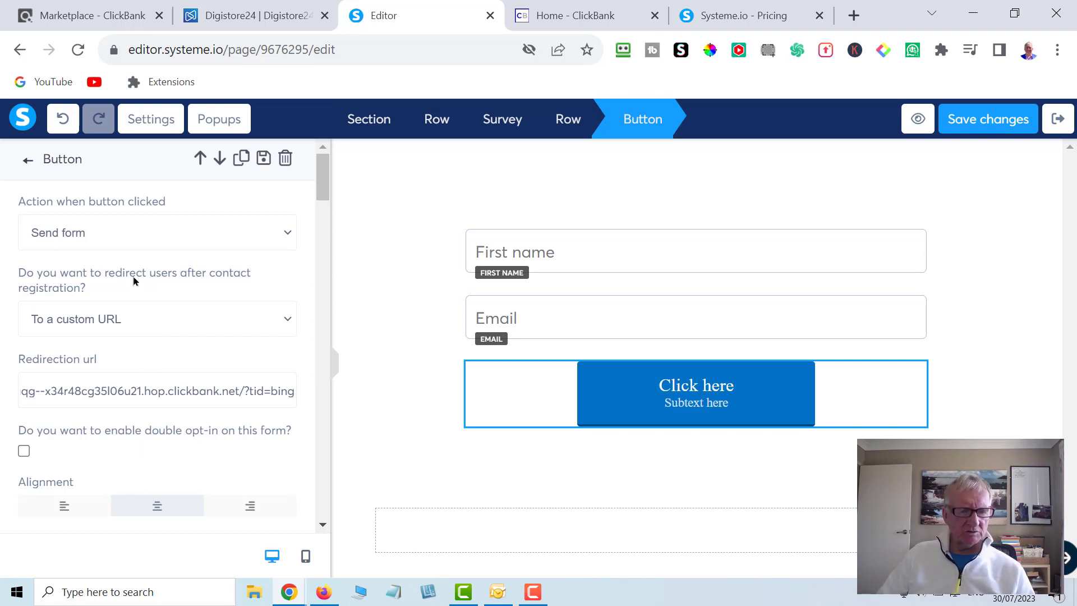
pyautogui.scroll(-1, 169, 308)
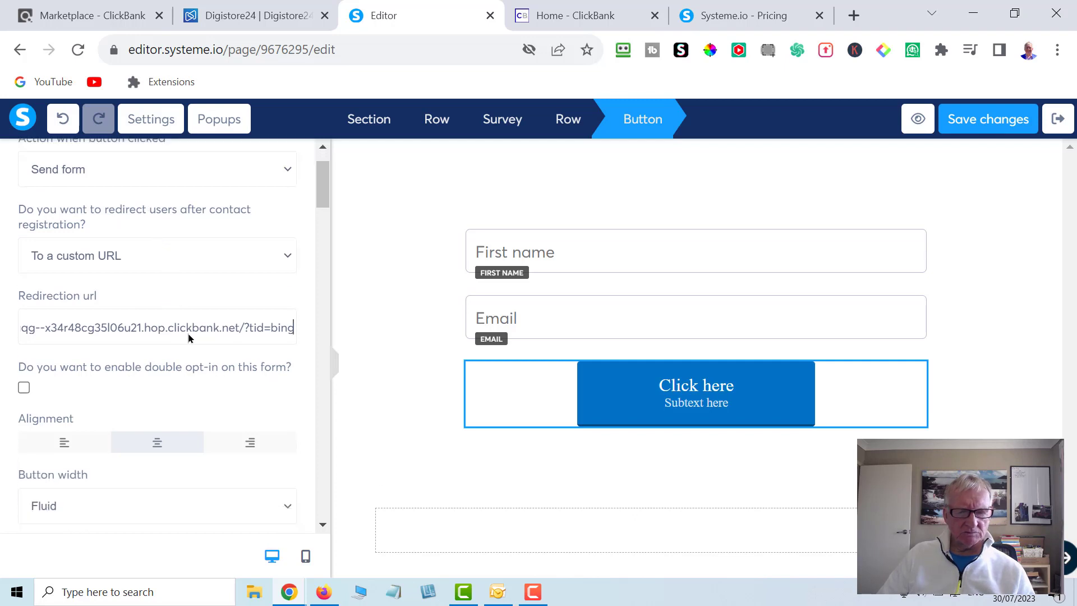
# - Save the page and recheck the button's redirect settings on the canvas
pyautogui.click(951, 121)
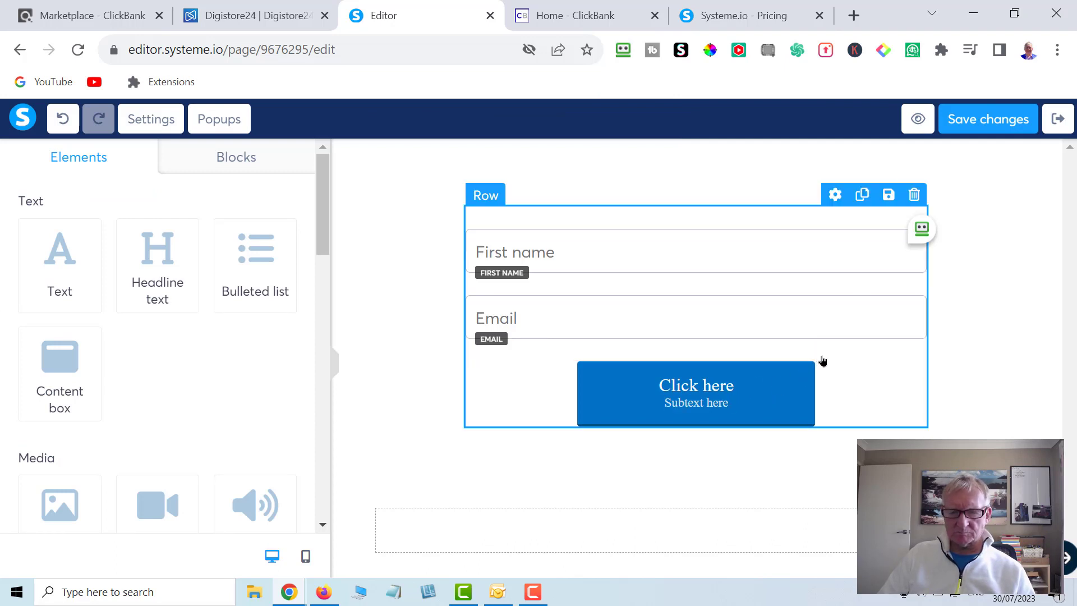
pyautogui.click(789, 394)
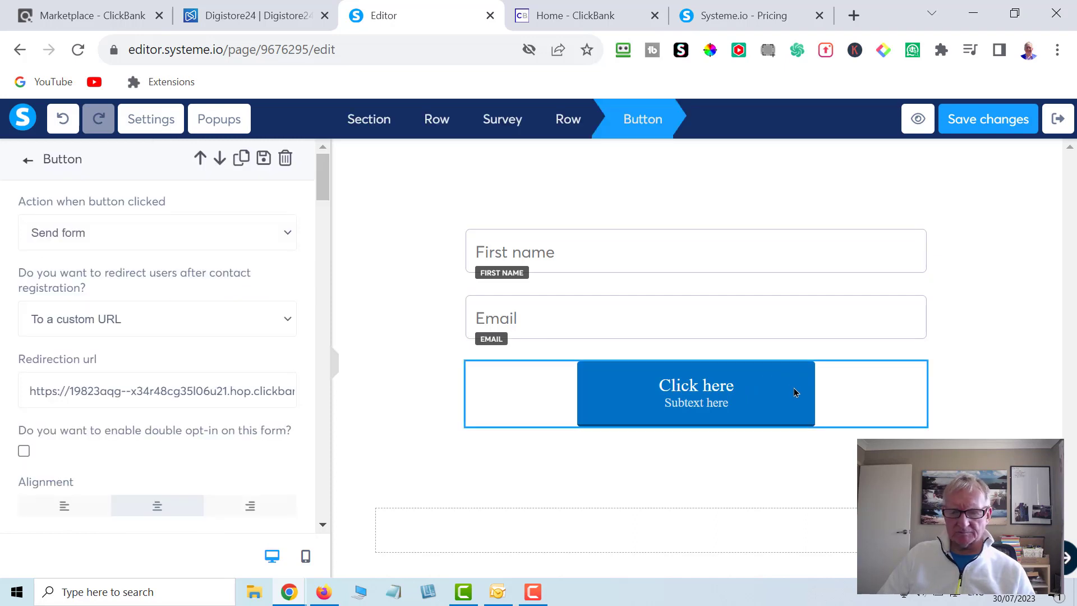
pyautogui.click(793, 388)
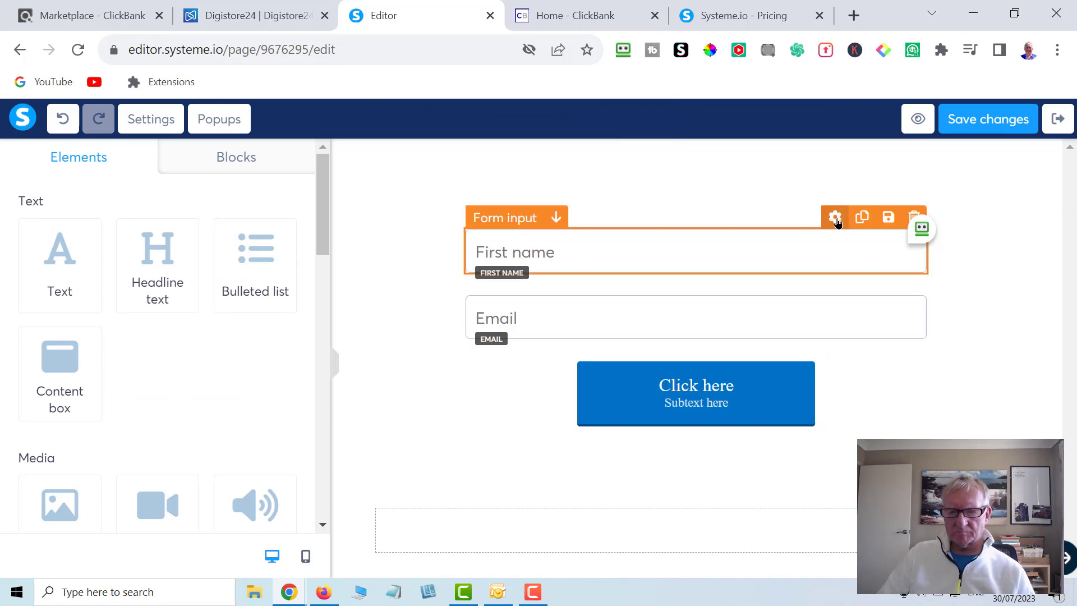
# - Relabel the button 'Click to see results and watch this video'
pyautogui.click(732, 393)
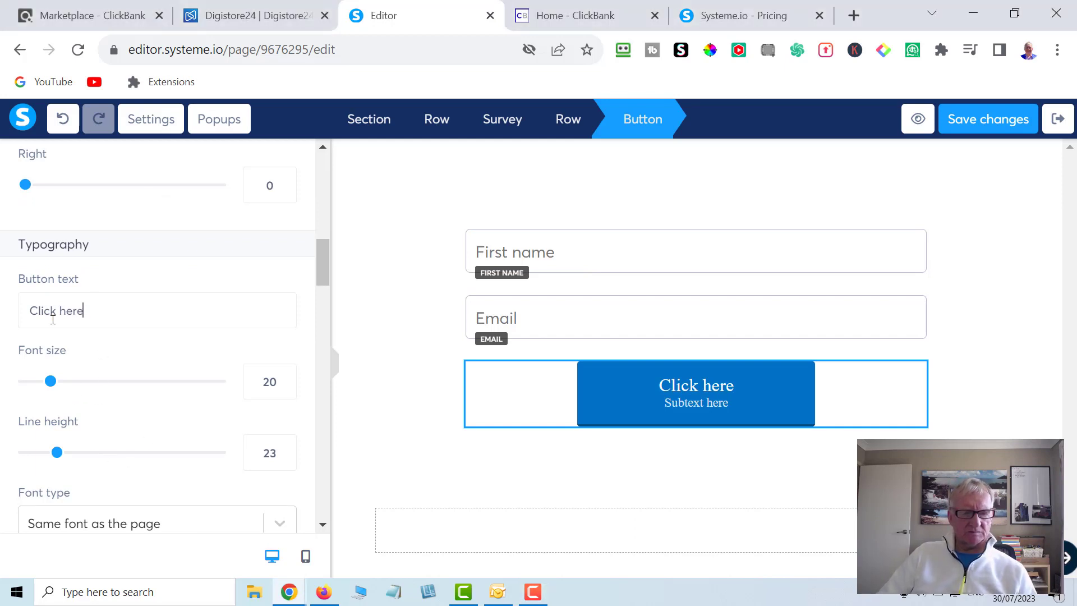
pyautogui.moveTo(106, 312); pyautogui.dragTo(27, 319)
pyautogui.write('C')
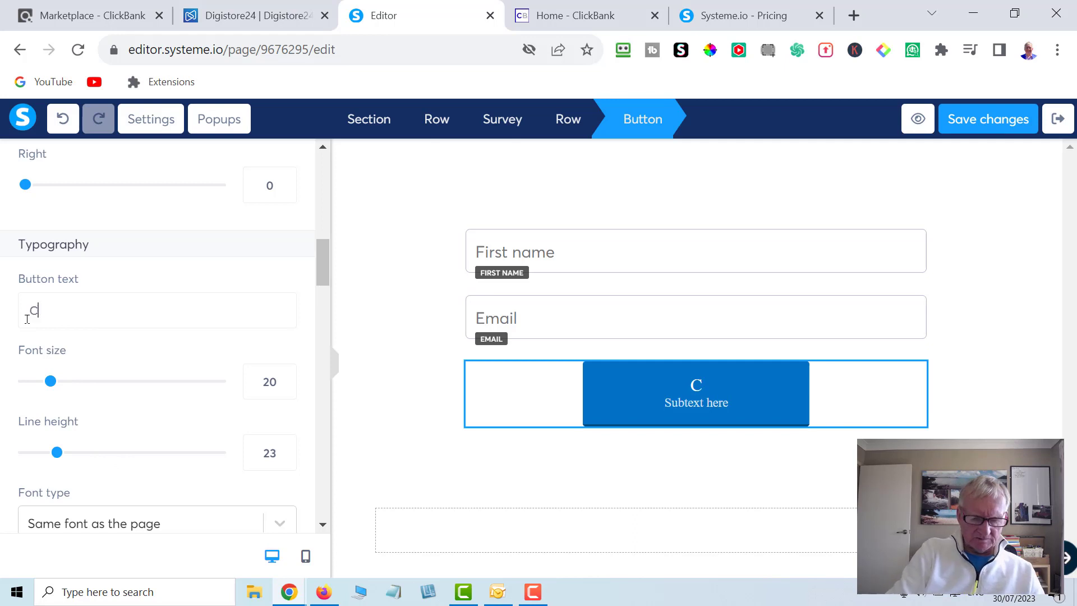
pyautogui.write('Lick')
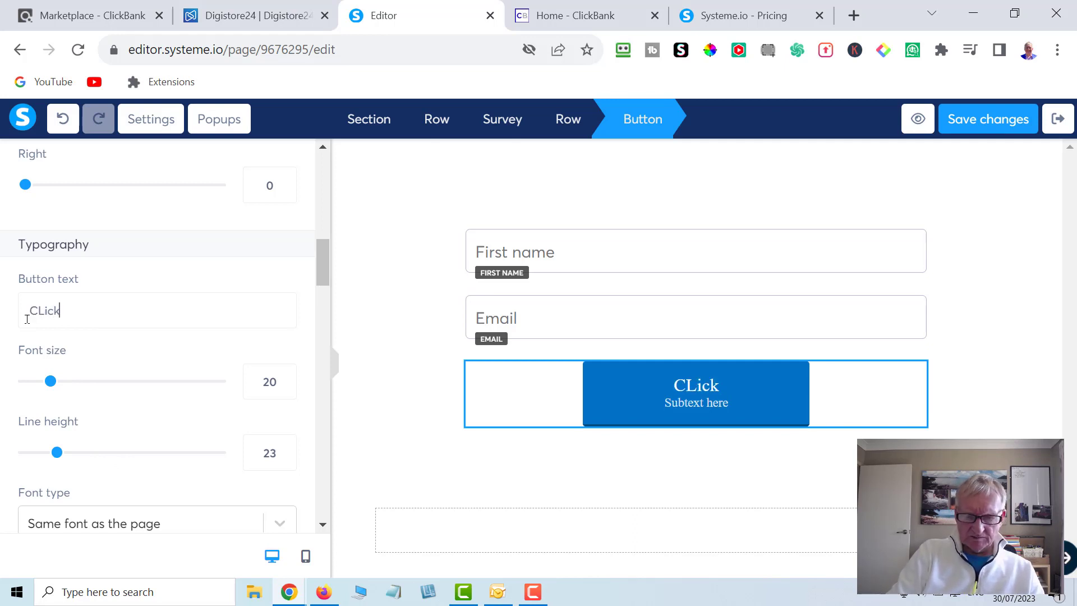
pyautogui.press('BackSpace')
pyautogui.press('BackSpace')
pyautogui.press('BackSpace')
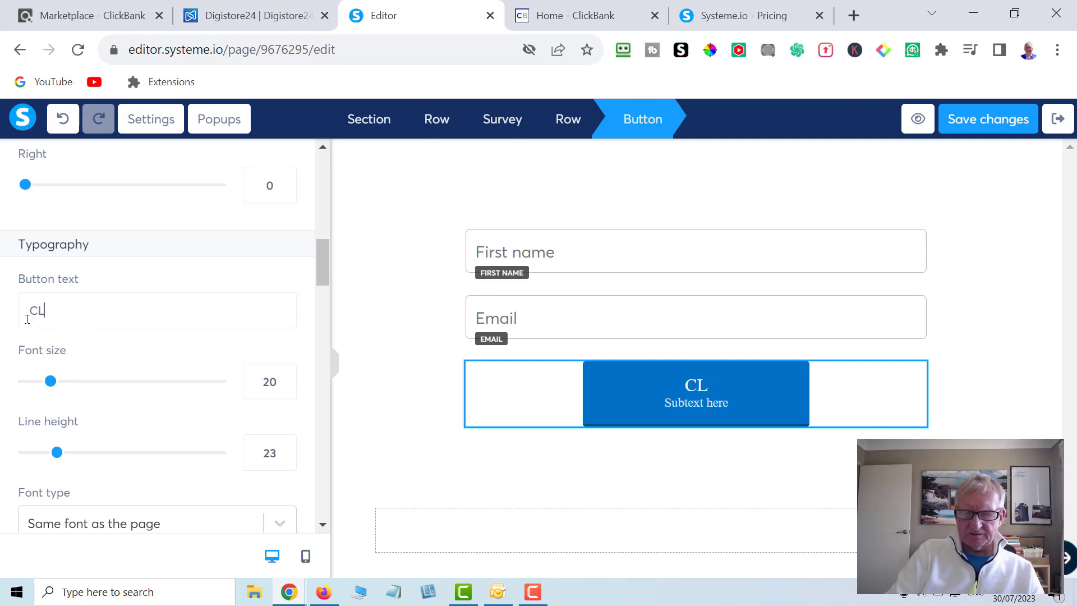
pyautogui.write('IC')
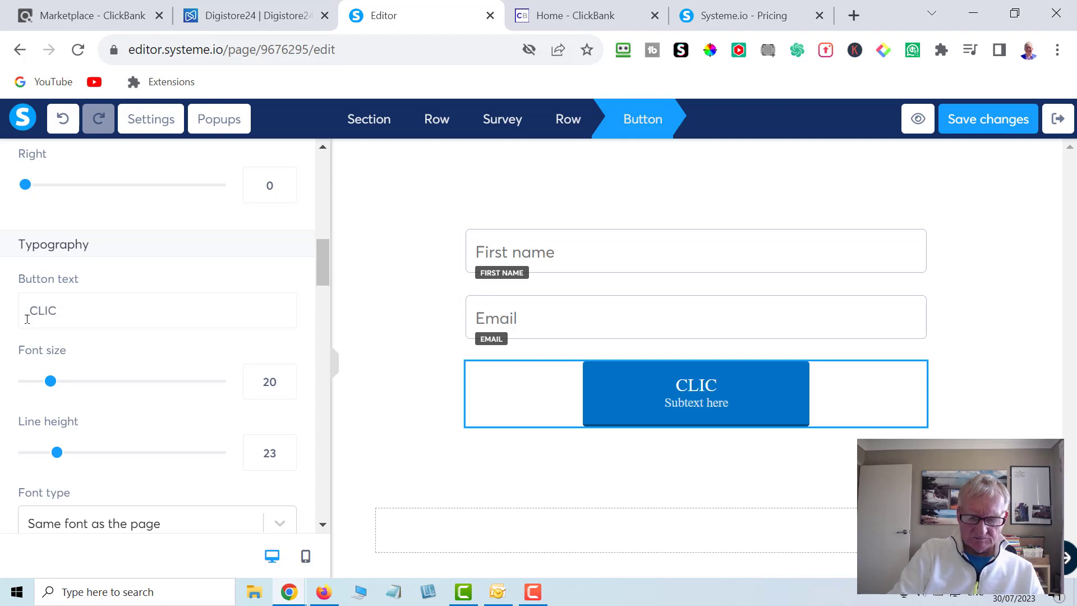
pyautogui.write('K TO ')
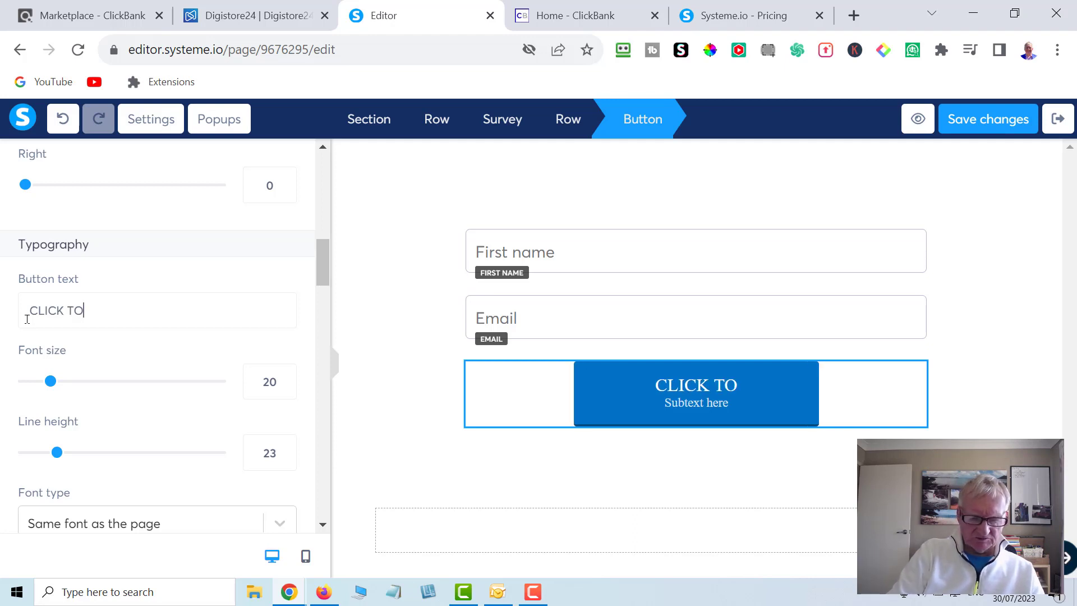
pyautogui.write('SEE ')
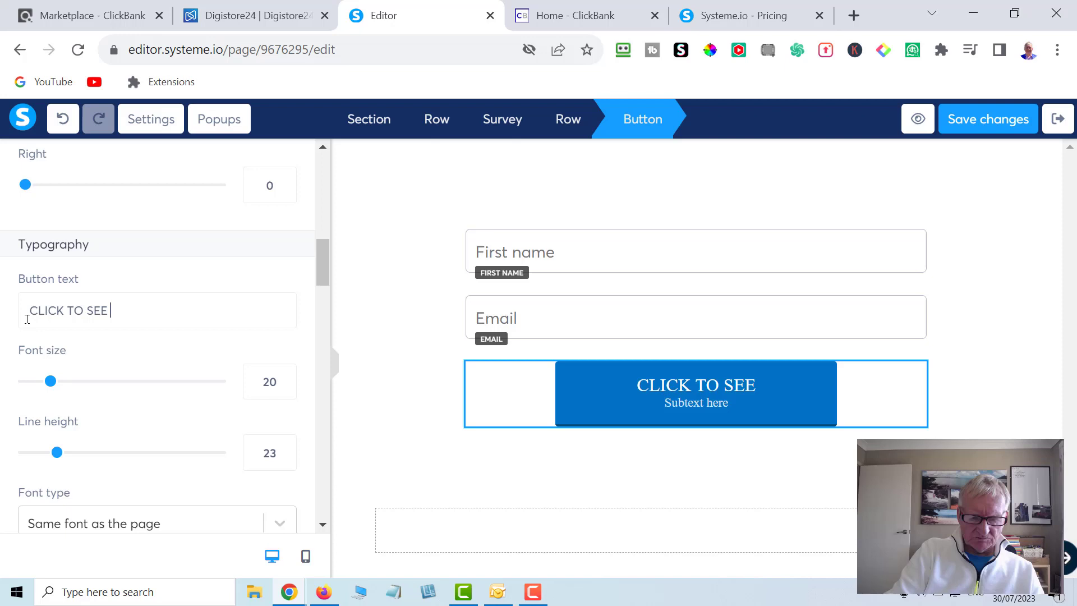
pyautogui.write('RESUL')
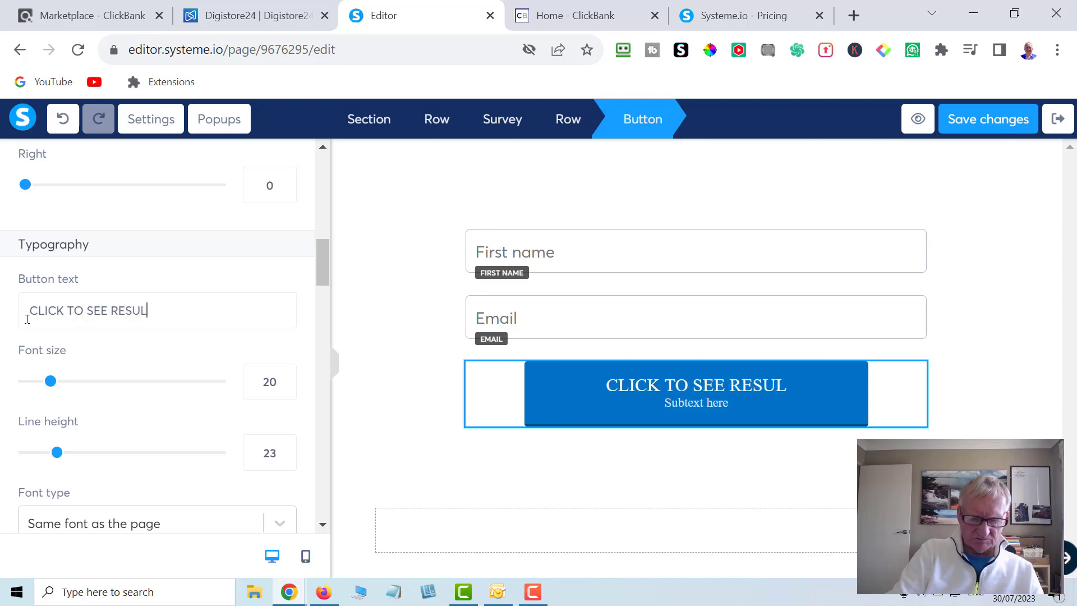
pyautogui.write('TS ')
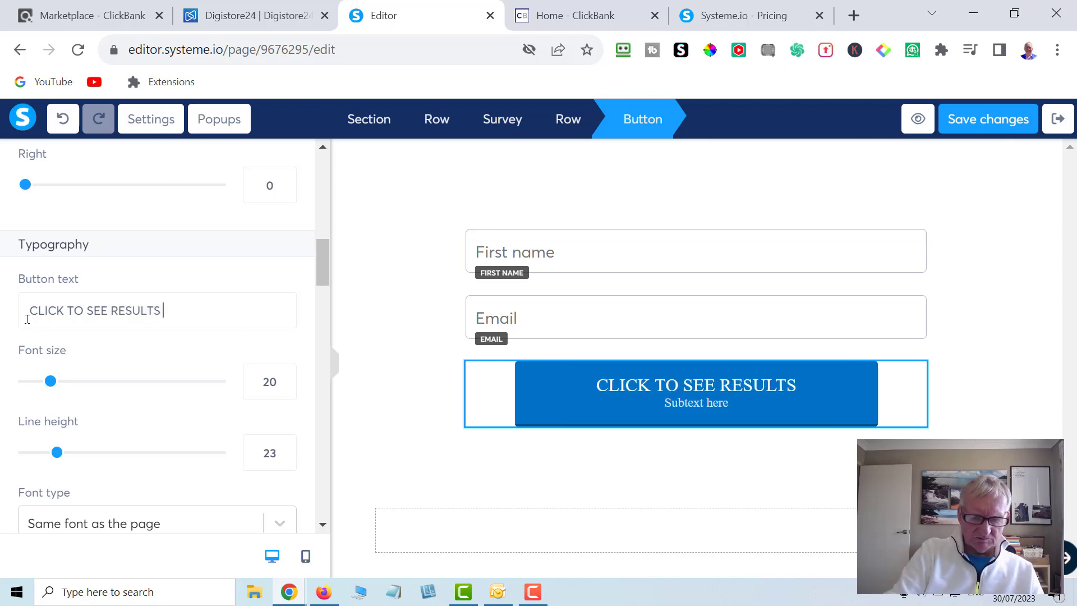
pyautogui.write('A')
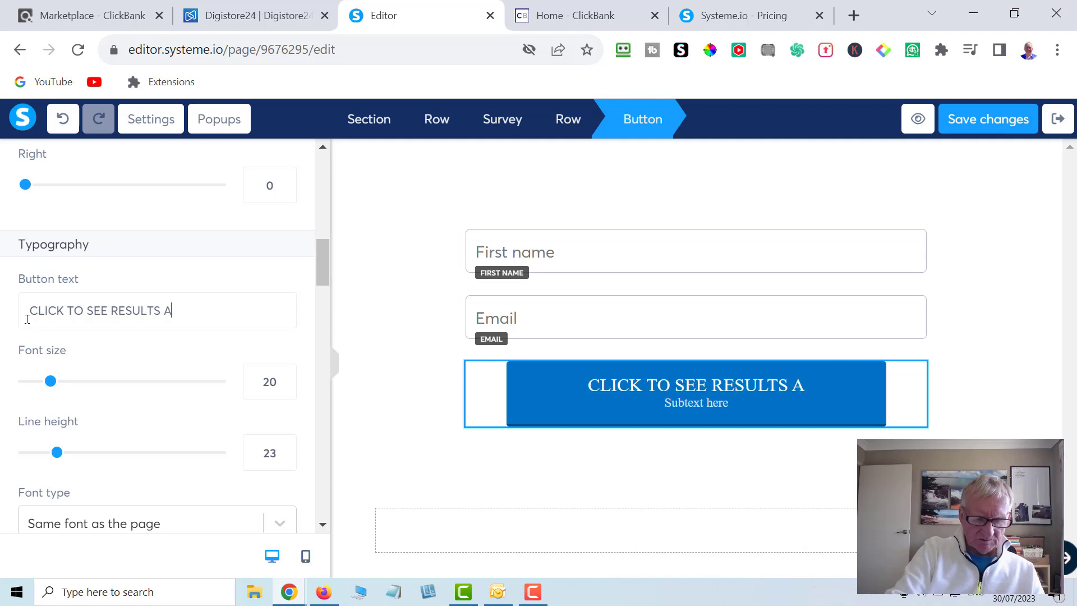
pyautogui.write('ND WA')
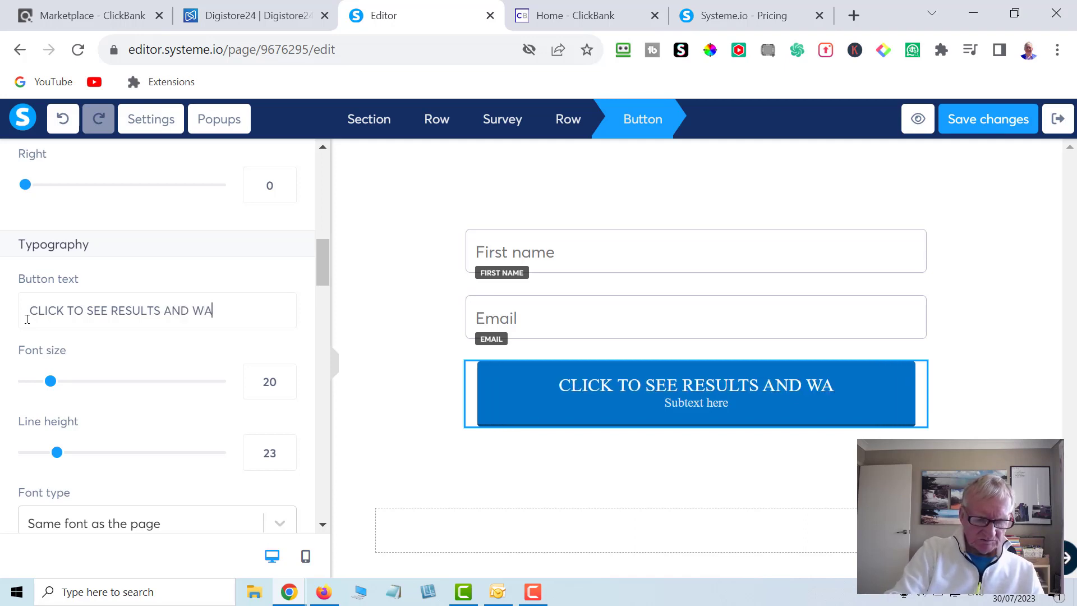
pyautogui.write('TCH T')
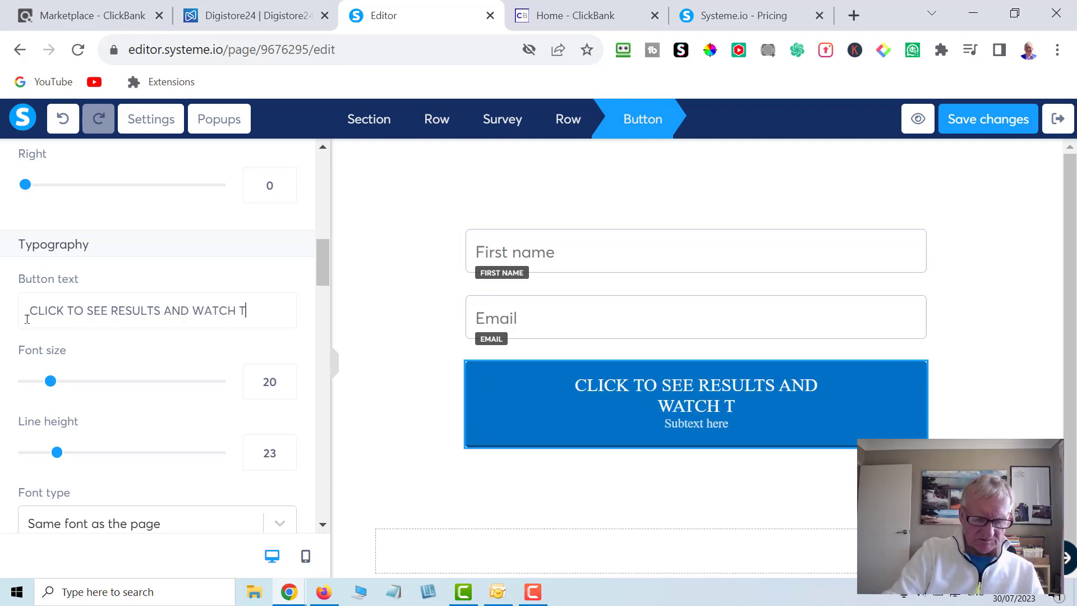
pyautogui.write('HIS V')
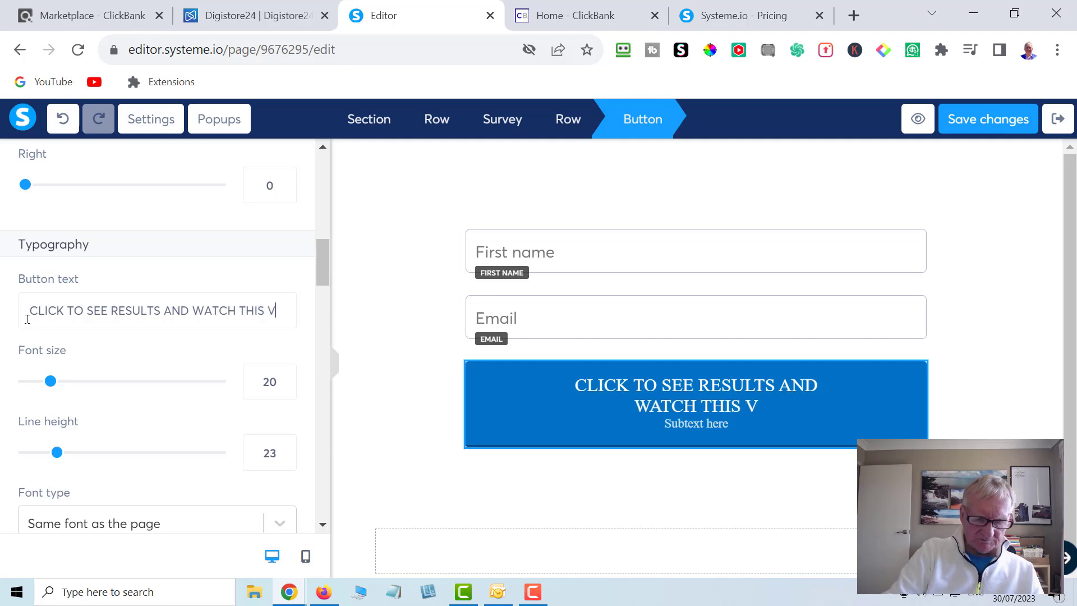
pyautogui.write('I')
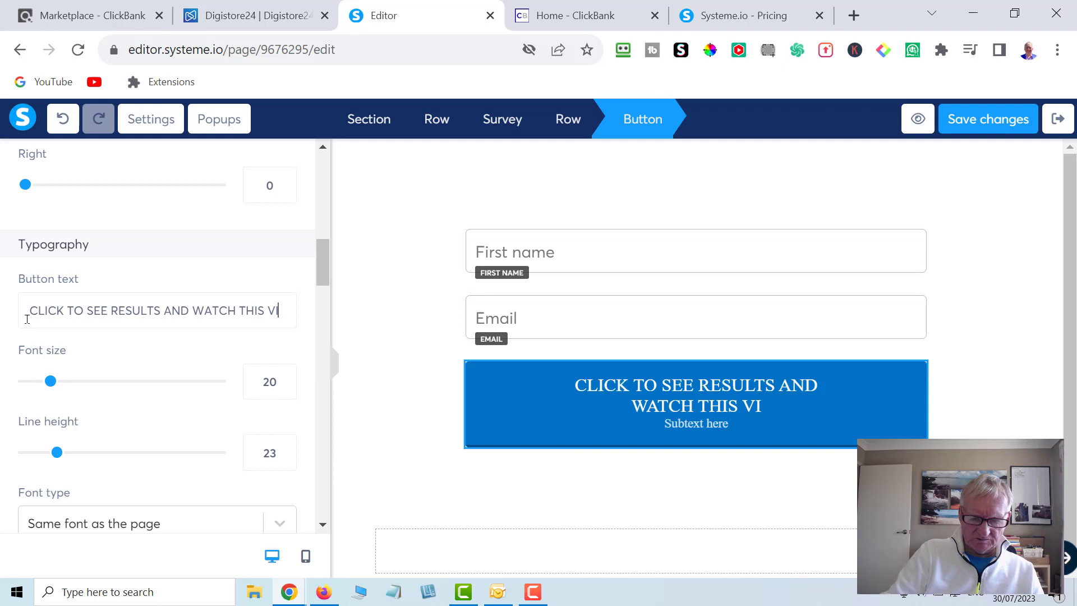
pyautogui.write('DEO')
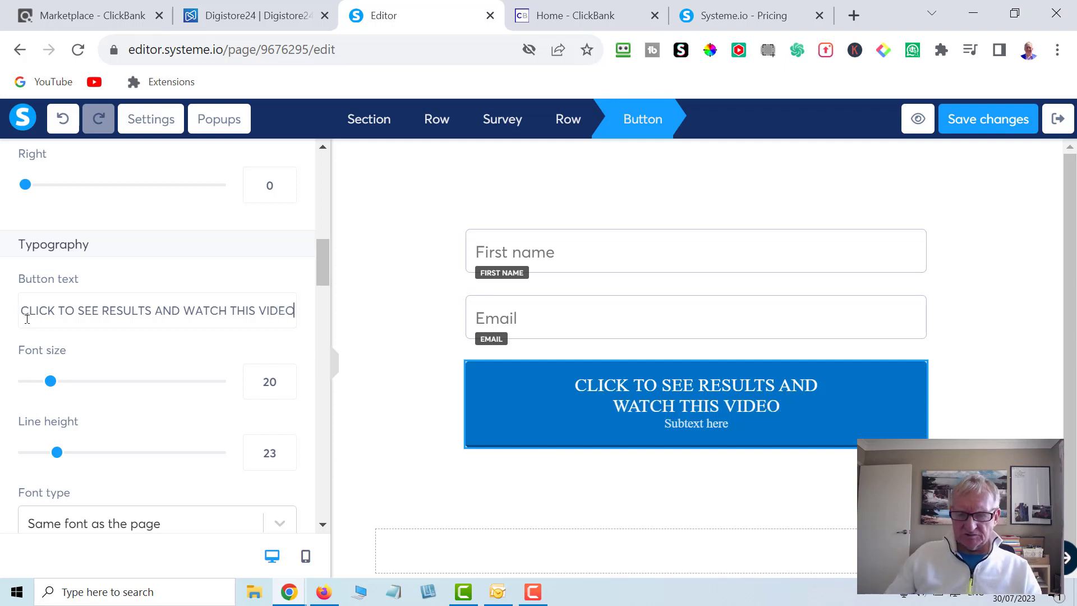
pyautogui.click(729, 428)
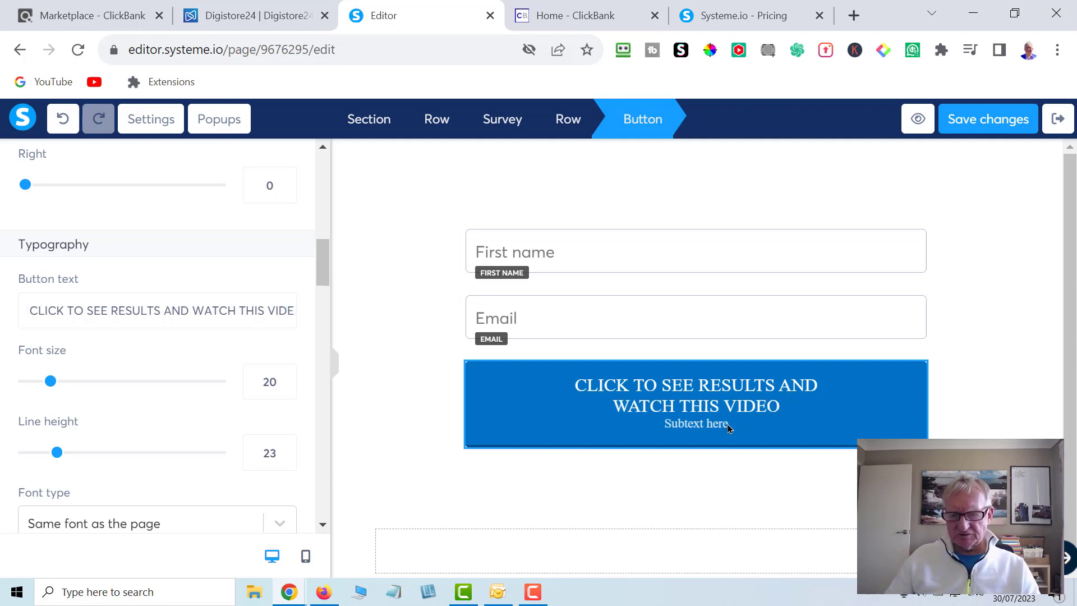
pyautogui.click(729, 428)
pyautogui.click(728, 428)
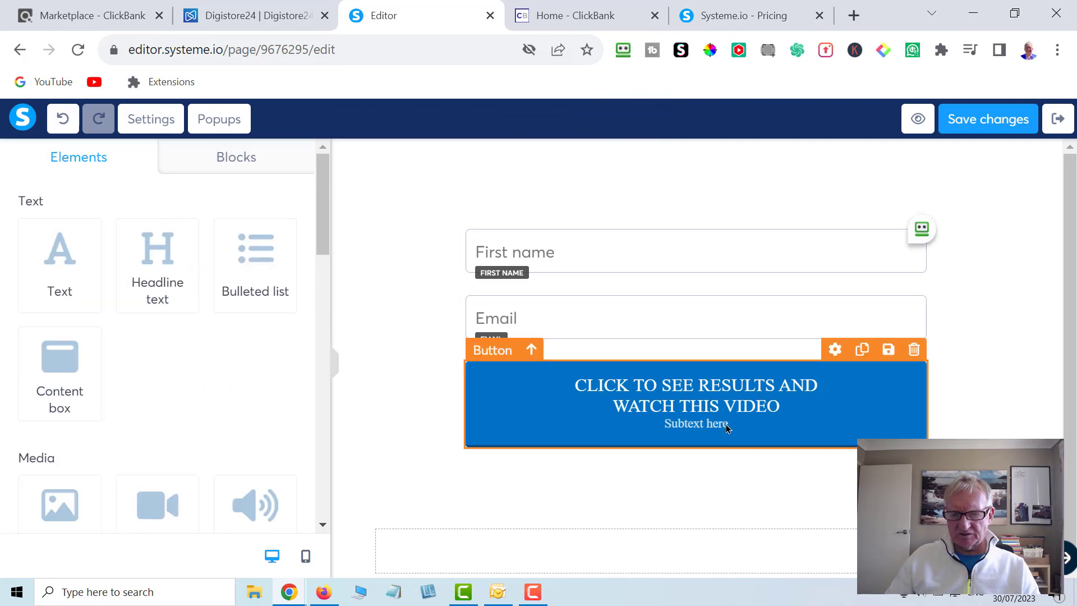
# - Clear the button's placeholder subtext
pyautogui.click(769, 400)
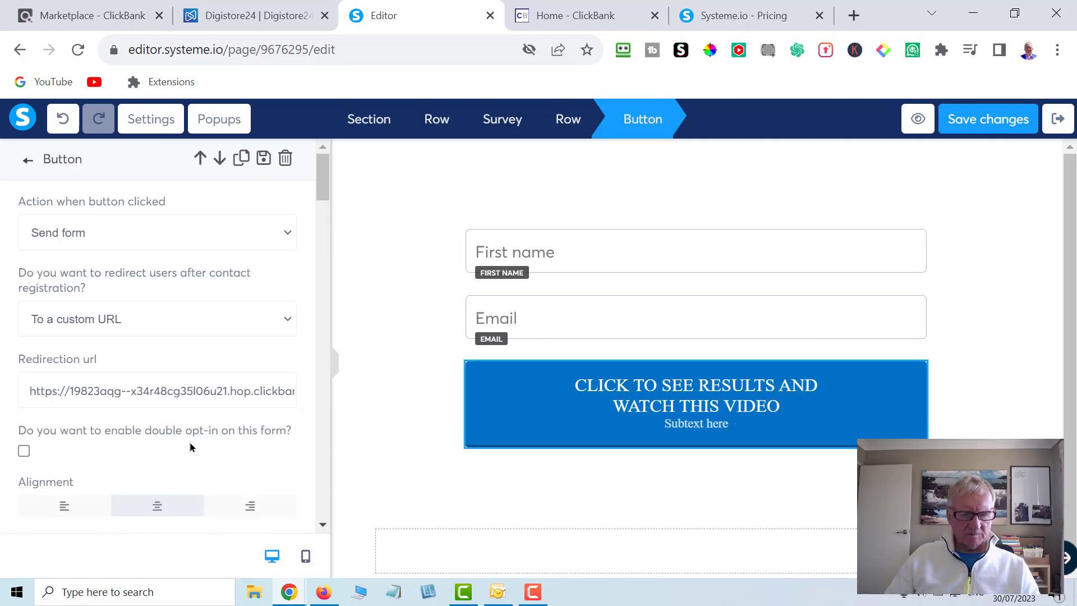
pyautogui.scroll(-2, 169, 450)
pyautogui.scroll(-3, 170, 457)
pyautogui.scroll(-2, 170, 456)
pyautogui.scroll(-2, 169, 457)
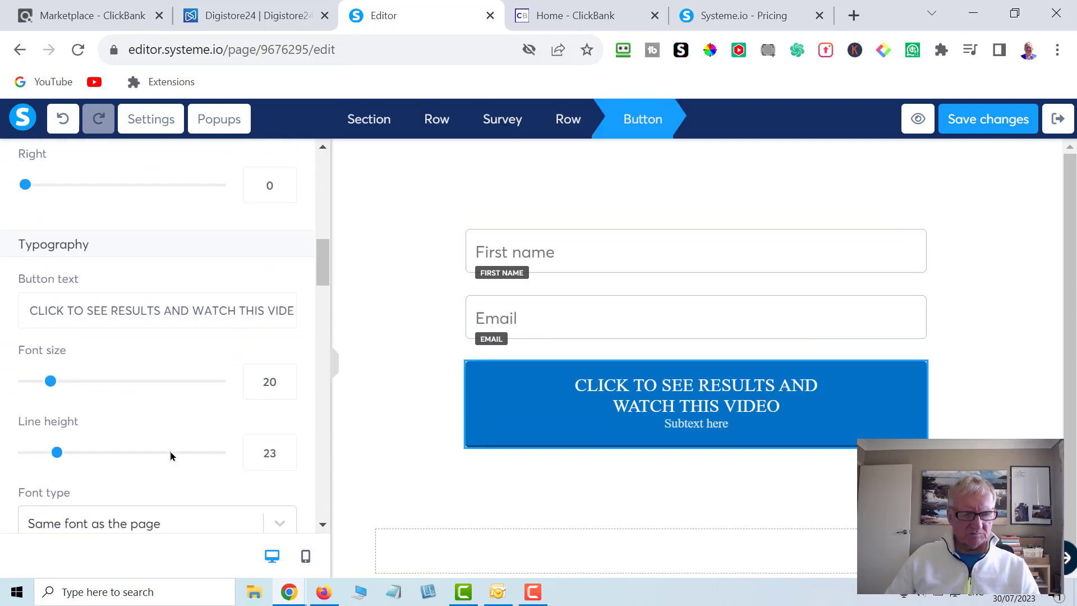
pyautogui.scroll(-1, 170, 456)
pyautogui.scroll(-2, 169, 456)
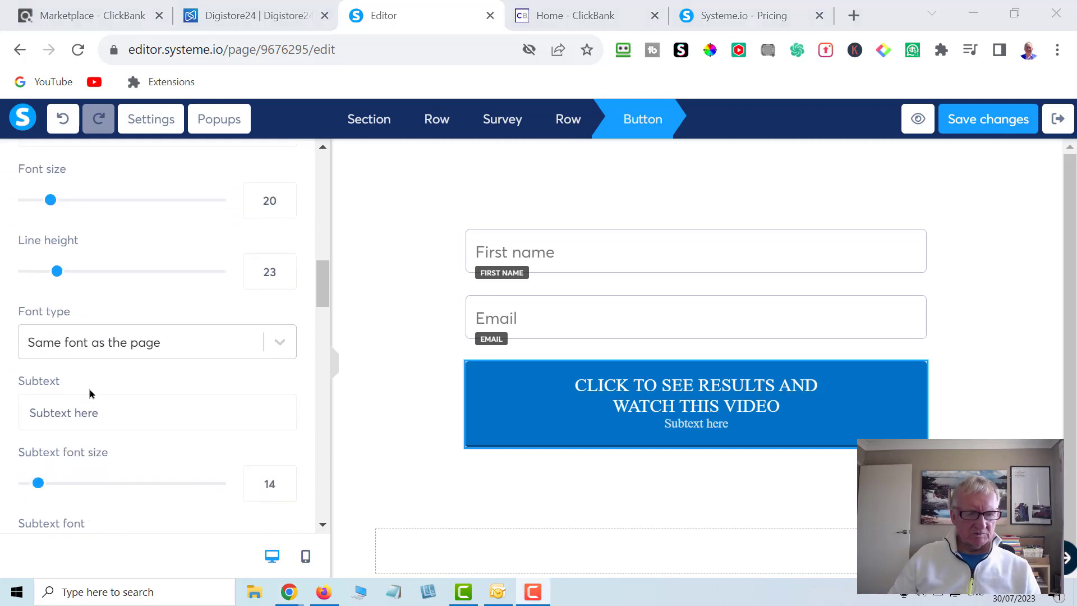
pyautogui.click(116, 421)
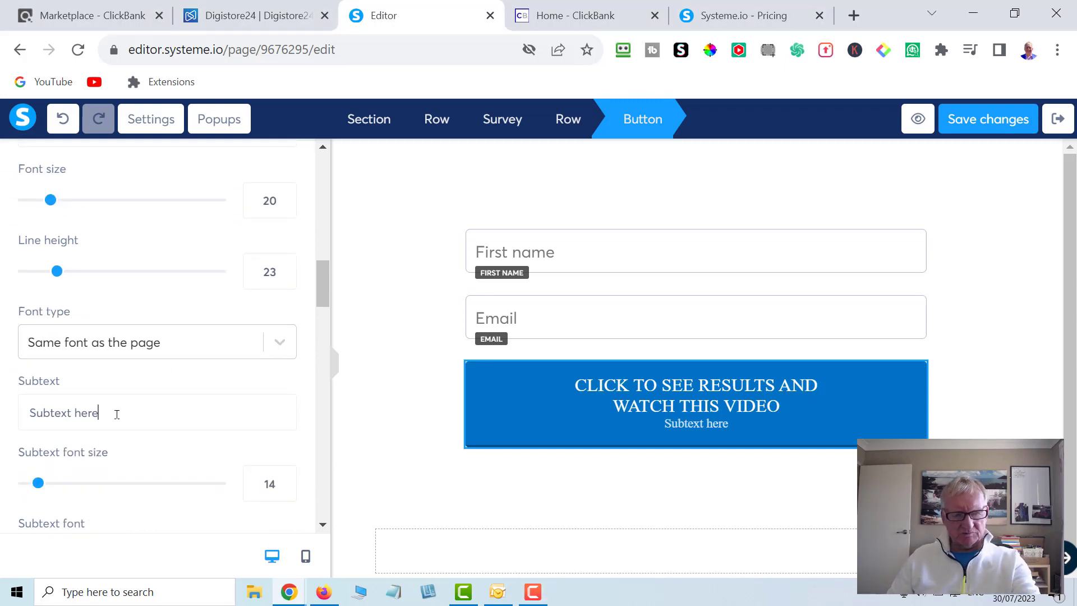
pyautogui.press('BackSpace')
pyautogui.press('BackSpace')
pyautogui.press('BackSpace')
pyautogui.press('BackSpace')
pyautogui.press('BackSpace')
pyautogui.press('BackSpace')
pyautogui.press('BackSpace')
pyautogui.press('BackSpace')
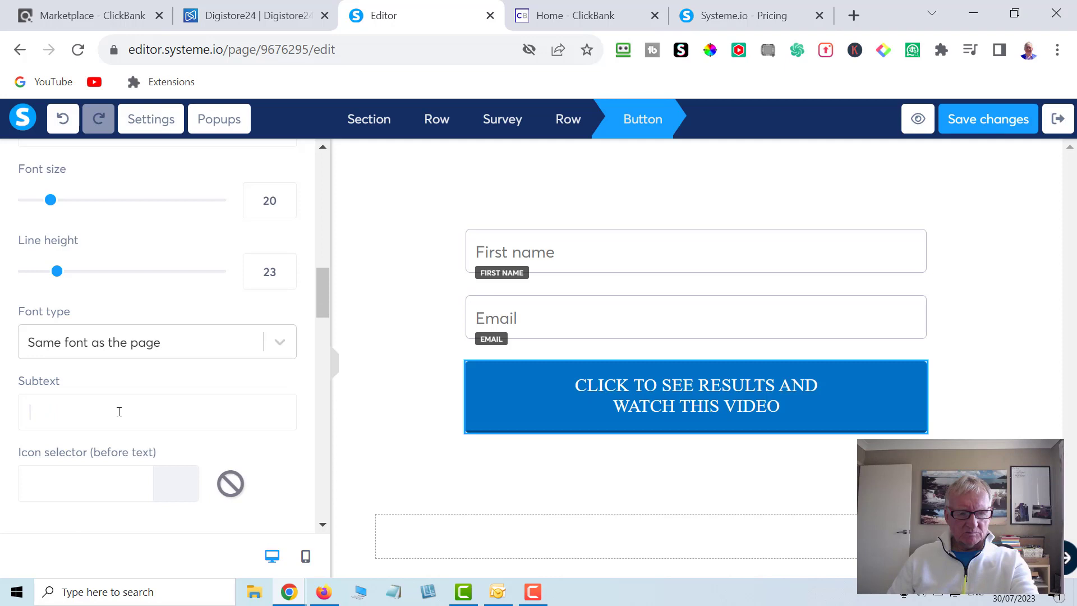
pyautogui.click(598, 436)
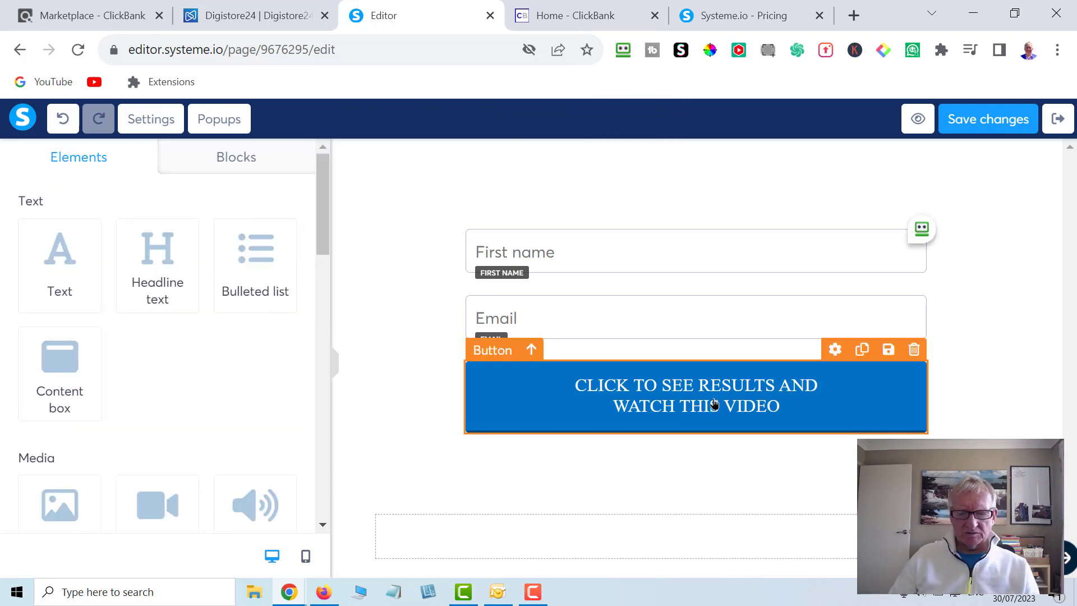
# - Set the button's bottom margin to 5 and font size to 24, save and launch the preview
pyautogui.click(835, 349)
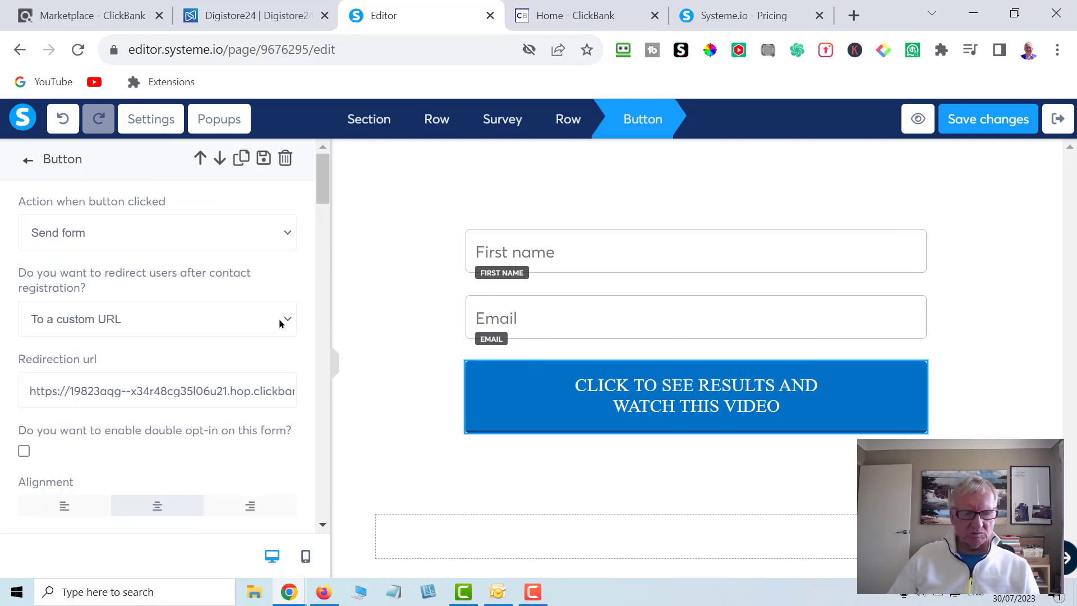
pyautogui.scroll(-1, 192, 315)
pyautogui.scroll(-1, 194, 320)
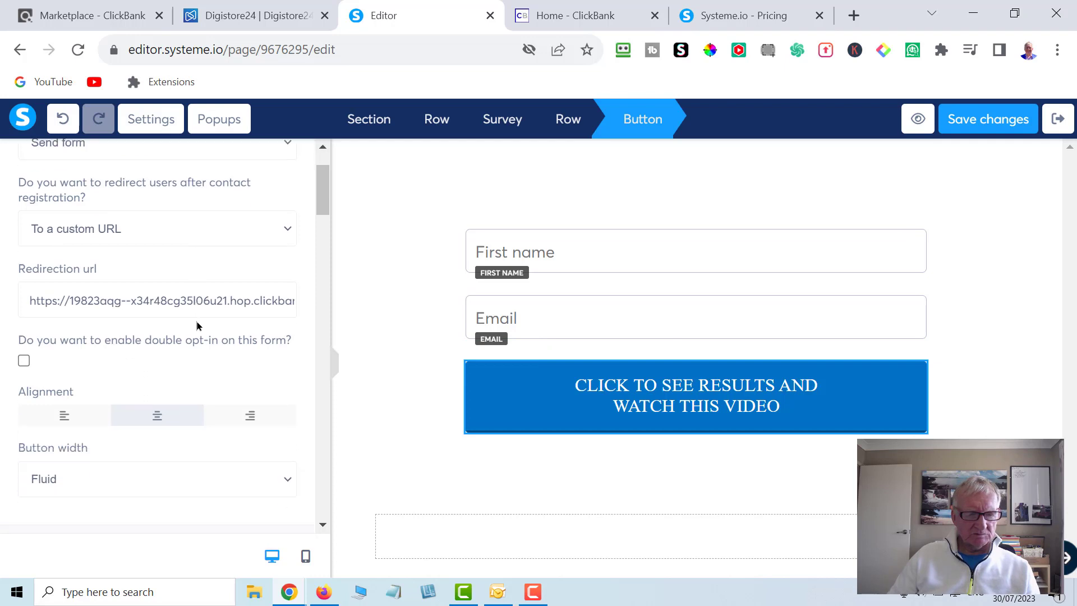
pyautogui.scroll(-2, 196, 323)
pyautogui.scroll(-1, 196, 325)
pyautogui.click(31, 404)
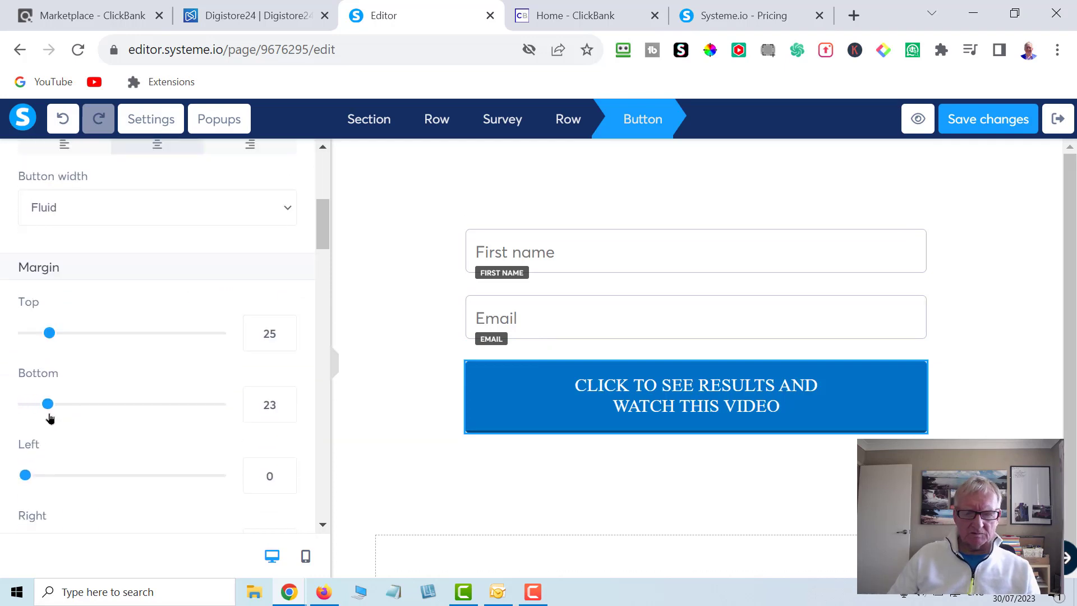
pyautogui.moveTo(31, 413); pyautogui.dragTo(30, 415)
pyautogui.scroll(-1, 75, 488)
pyautogui.scroll(-1, 76, 488)
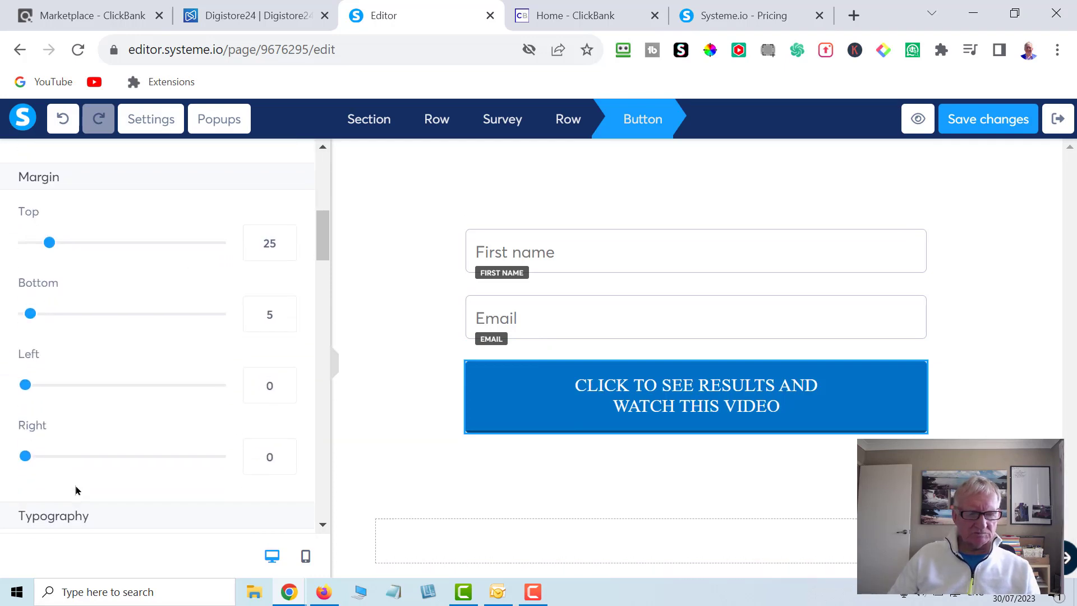
pyautogui.scroll(-1, 75, 488)
pyautogui.scroll(-1, 75, 487)
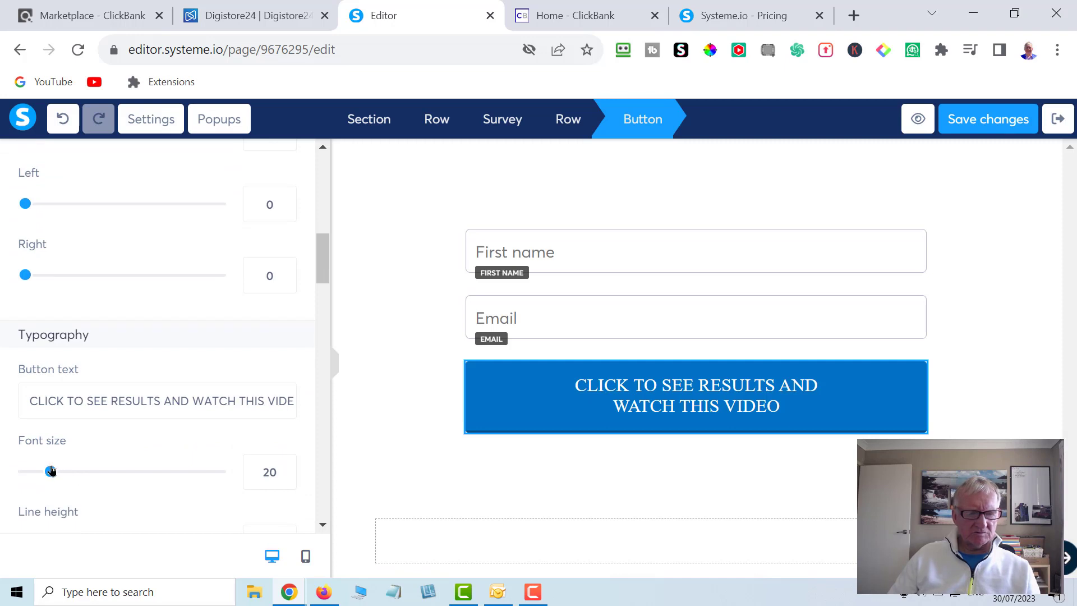
pyautogui.moveTo(50, 473)
pyautogui.mouseDown()
pyautogui.moveTo(69, 473)
pyautogui.moveTo(38, 472)
pyautogui.moveTo(59, 472)
pyautogui.mouseUp()
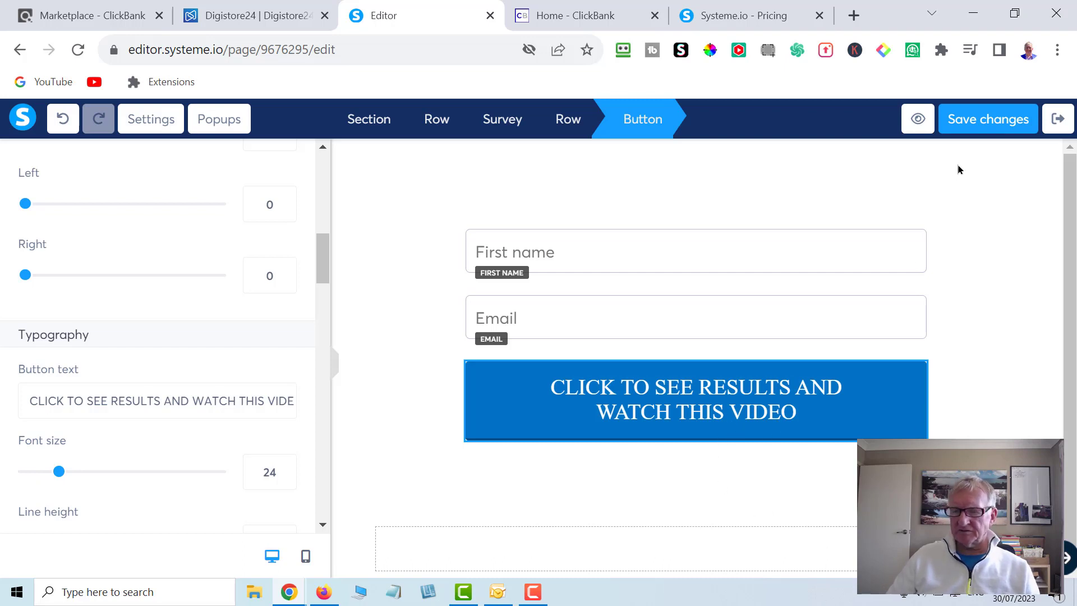
pyautogui.click(981, 128)
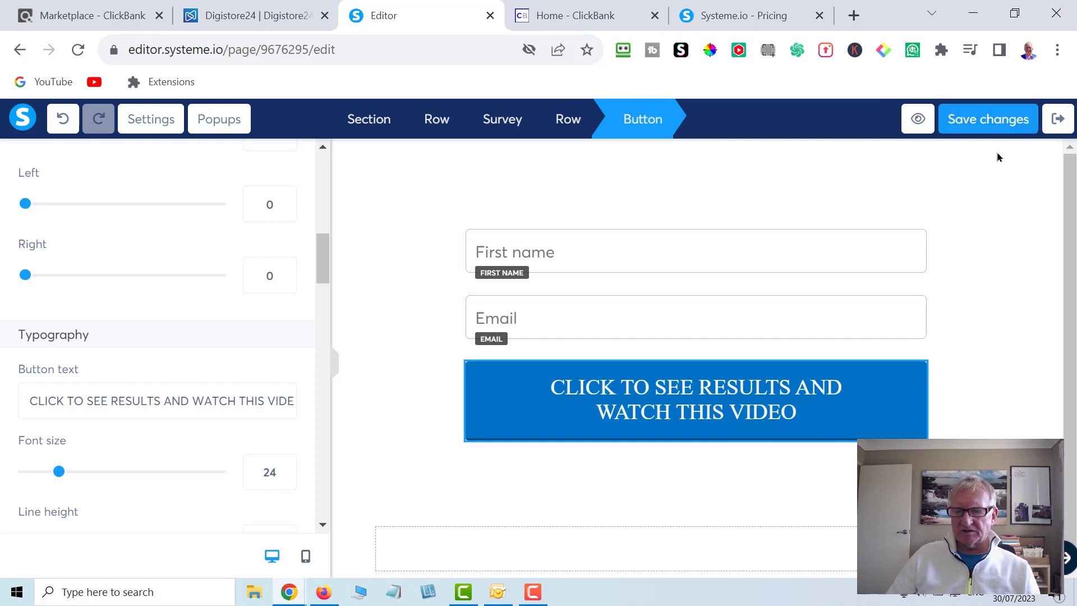
pyautogui.click(919, 119)
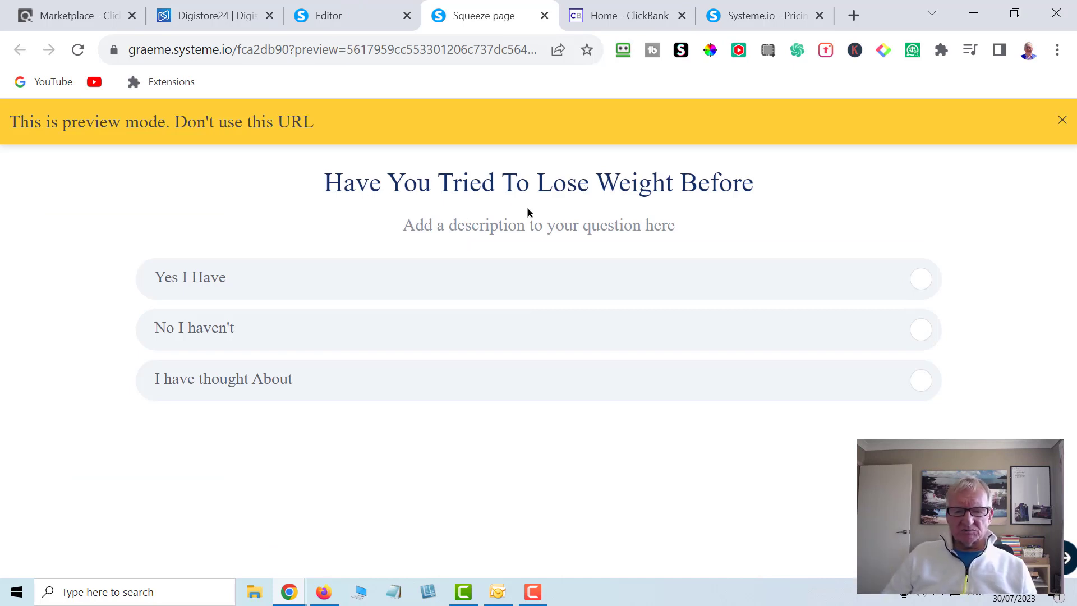
# - Answer Yes I Have, 5- 10kg and It just seems impossible to reach the opt-in form
pyautogui.click(308, 281)
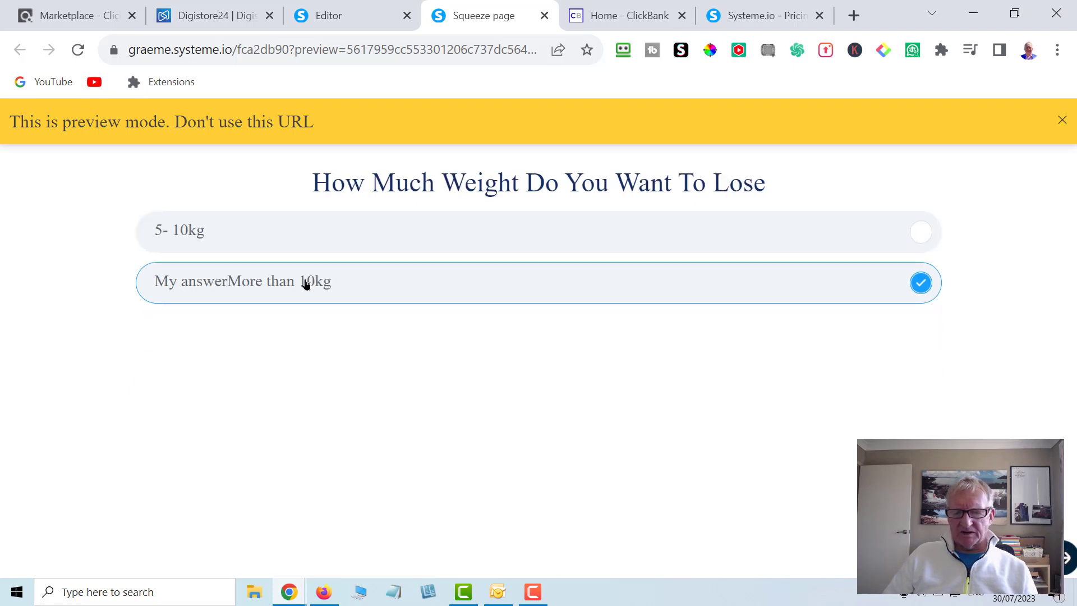
pyautogui.click(242, 239)
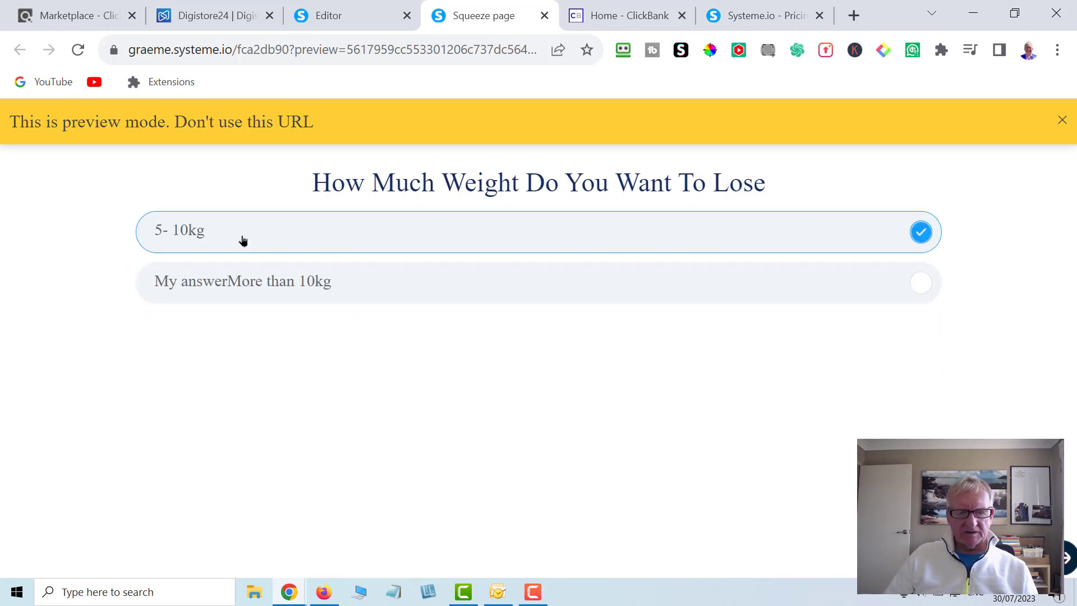
pyautogui.click(420, 303)
pyautogui.click(448, 337)
pyautogui.click(309, 235)
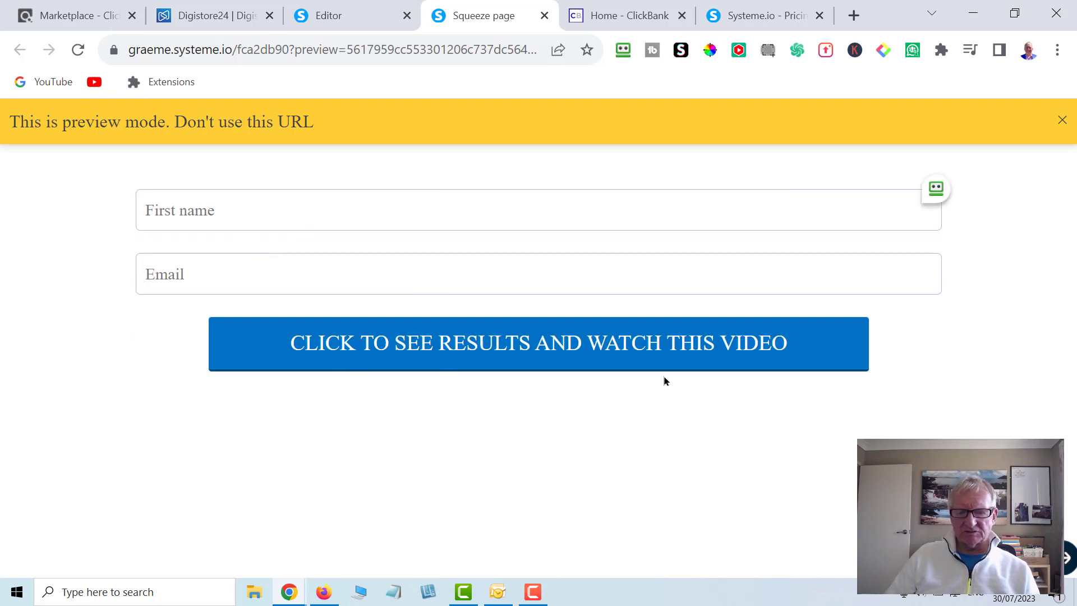
# - Cut the address mistyped in First name and paste it into the Email field
pyautogui.click(459, 225)
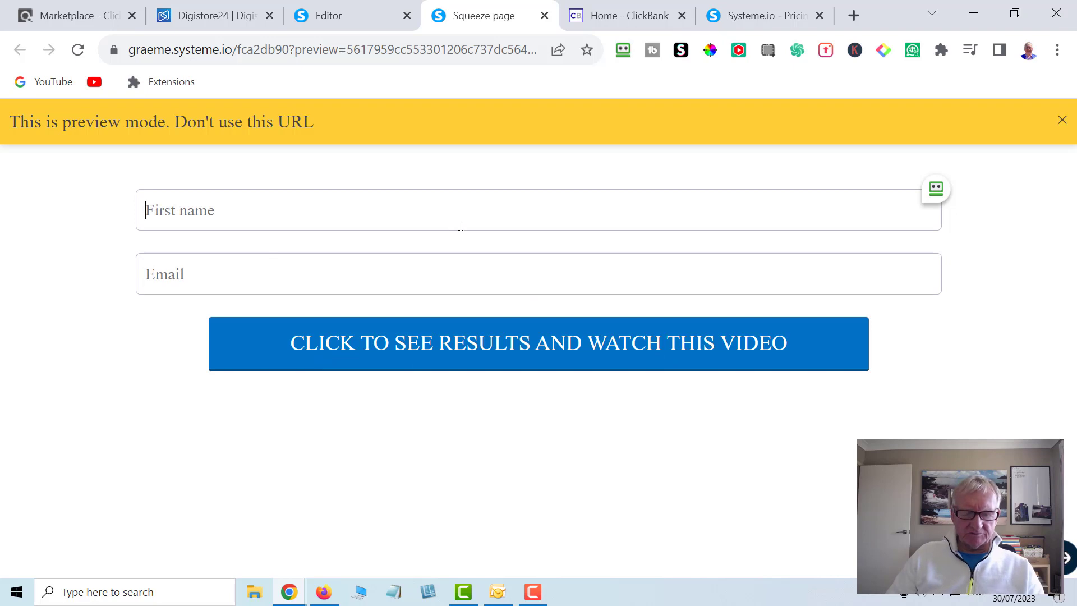
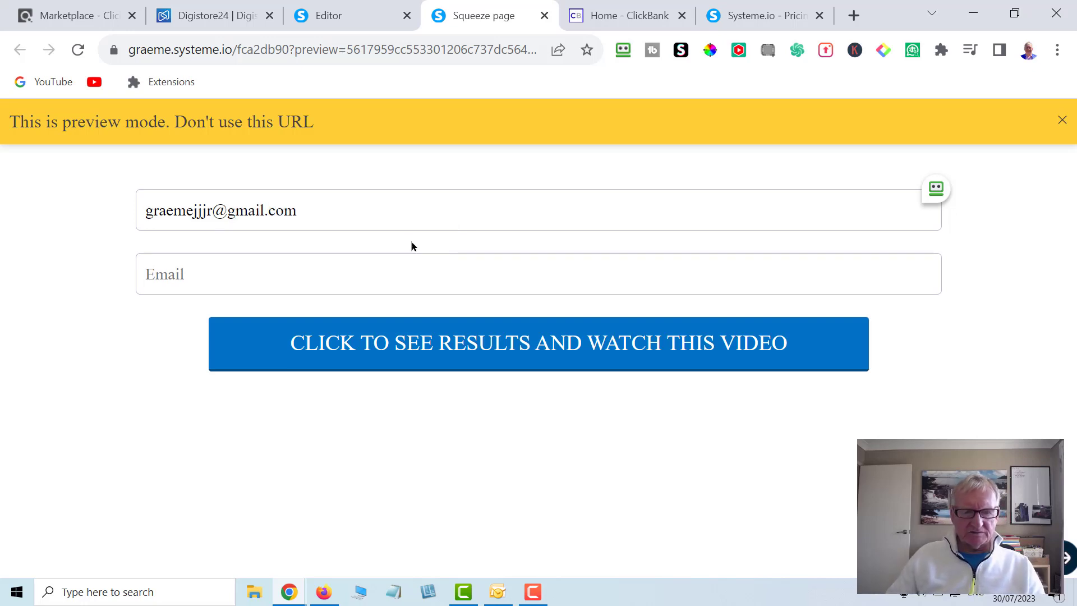
pyautogui.moveTo(296, 223); pyautogui.dragTo(145, 223)
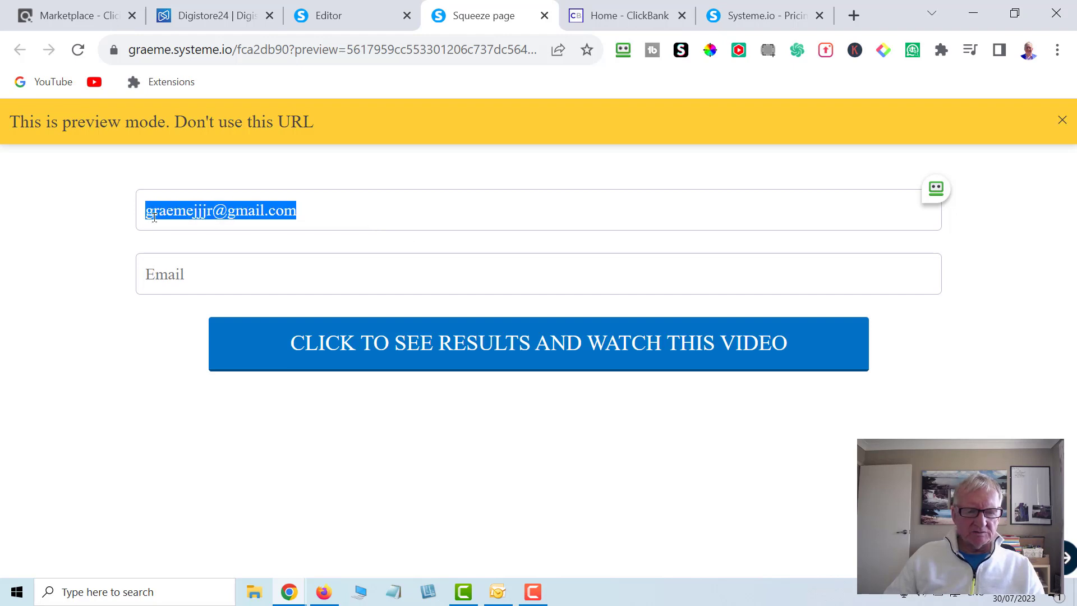
pyautogui.rightClick(153, 217)
pyautogui.click(193, 233)
pyautogui.click(190, 270)
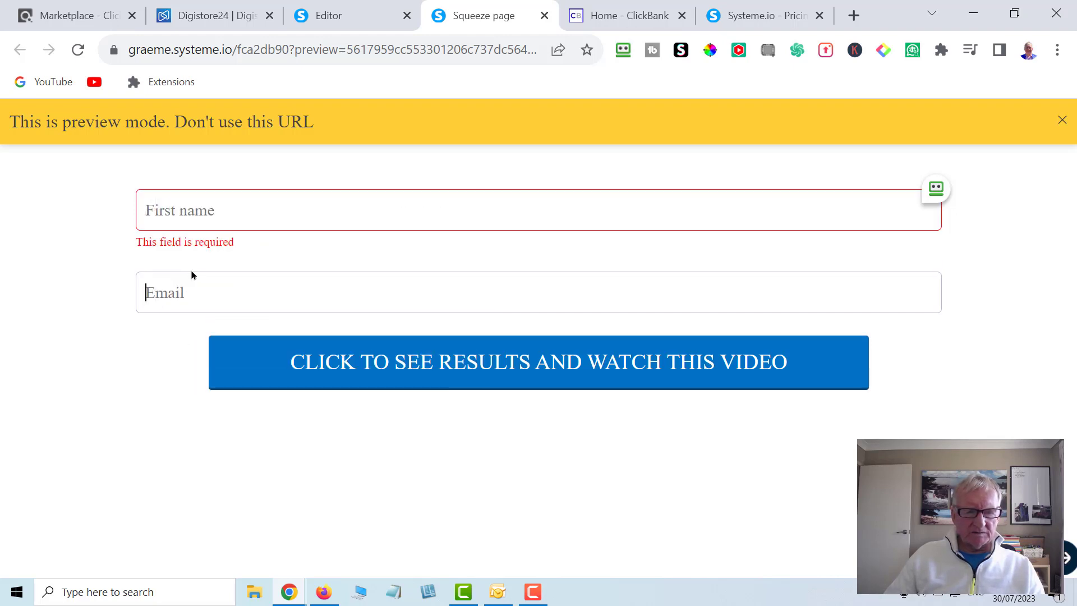
pyautogui.rightClick(187, 289)
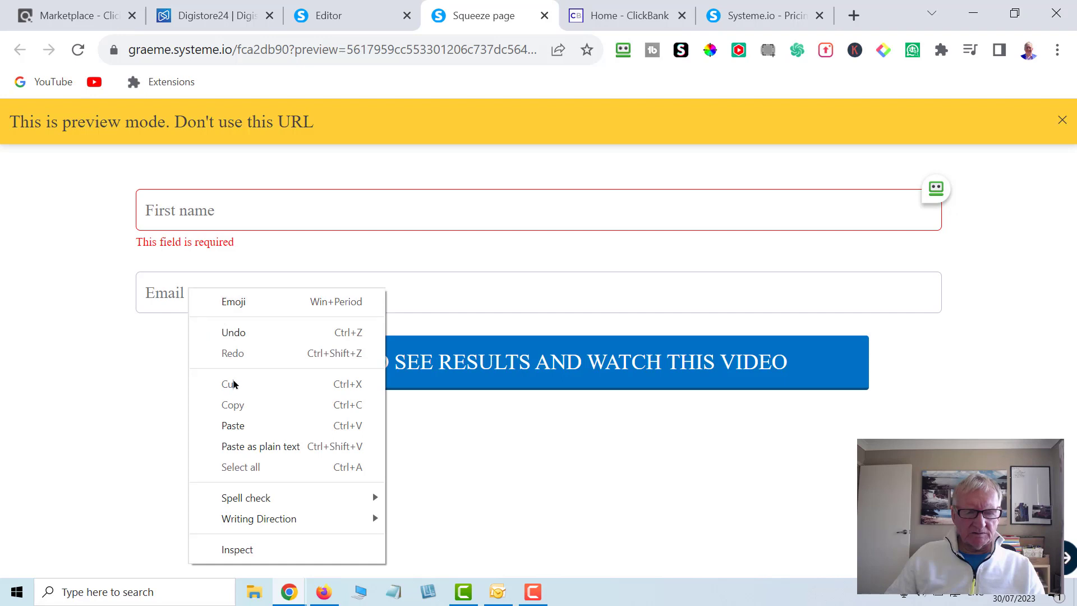
pyautogui.click(233, 424)
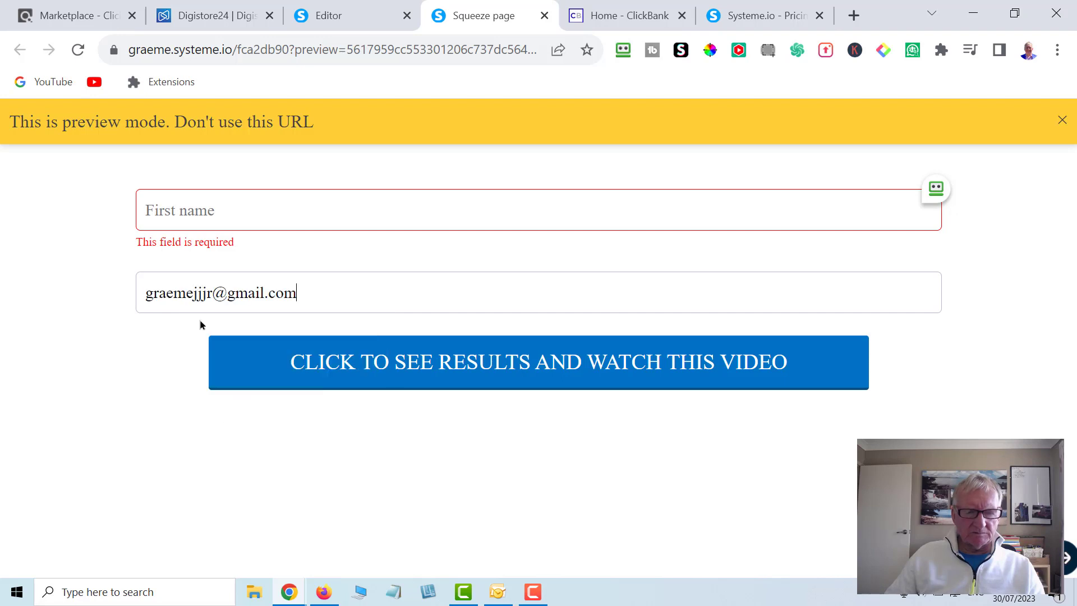
# - Enter a first name and submit the form via the CTA button
pyautogui.click(202, 221)
pyautogui.write('GH')
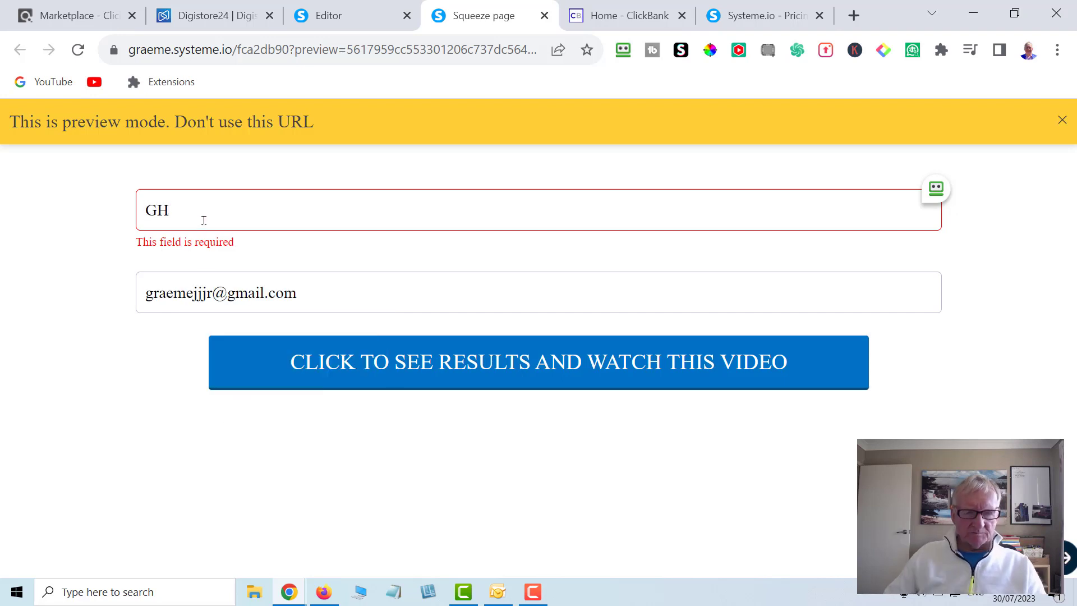
pyautogui.click(480, 370)
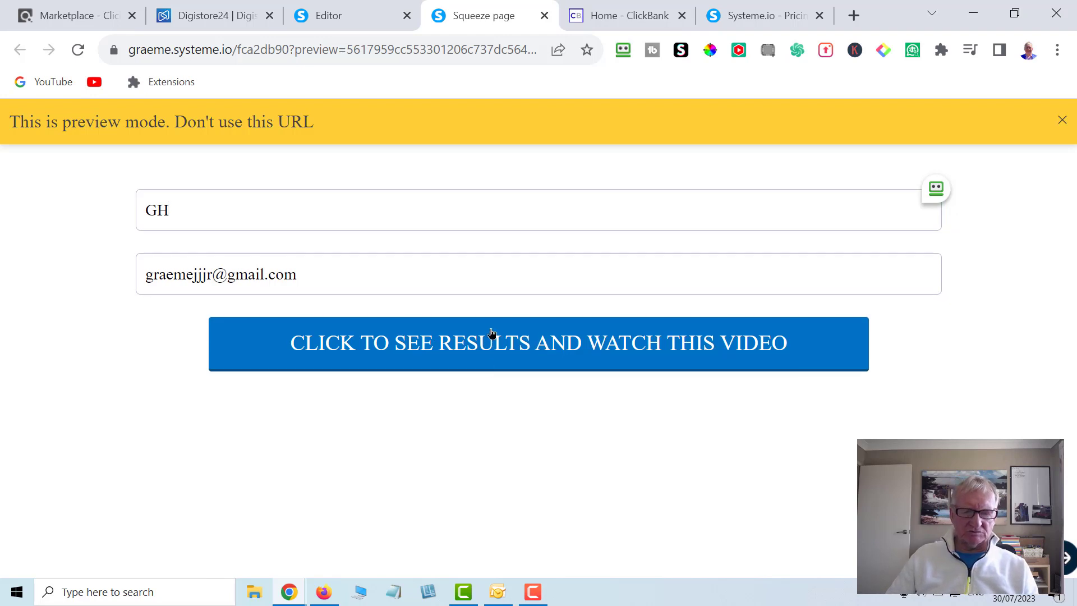
pyautogui.click(493, 350)
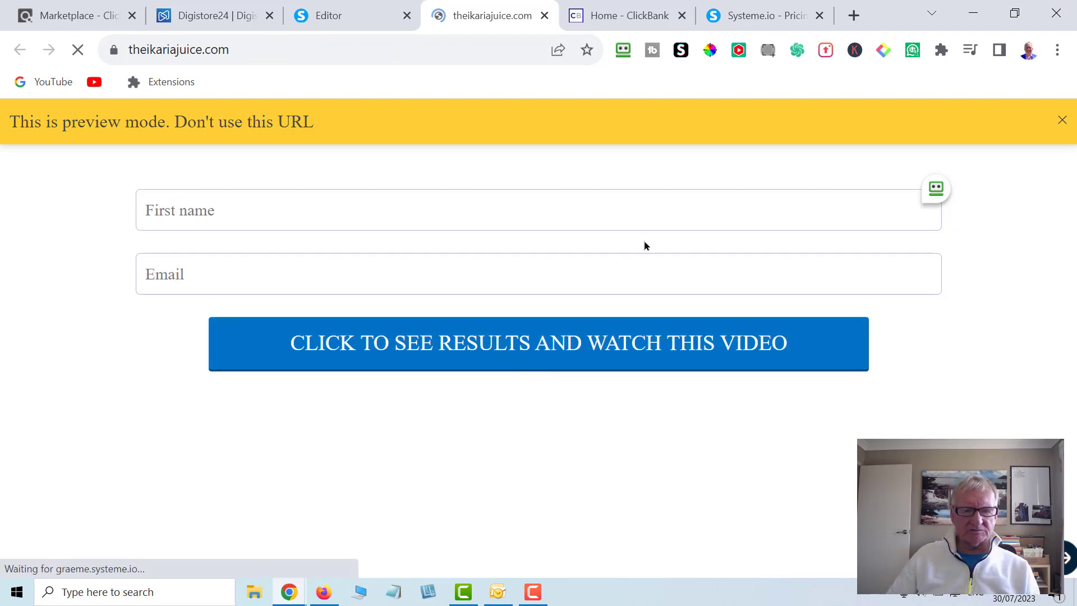
pyautogui.scroll(-2, 607, 318)
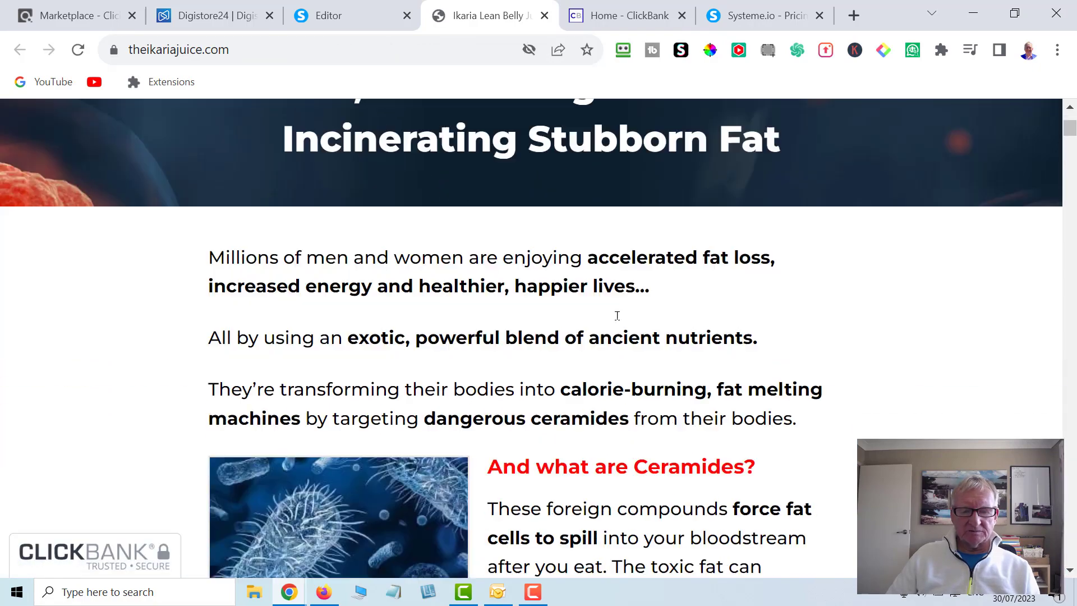
pyautogui.scroll(-4, 608, 323)
pyautogui.scroll(-4, 608, 329)
pyautogui.scroll(-3, 610, 335)
pyautogui.scroll(-3, 610, 335)
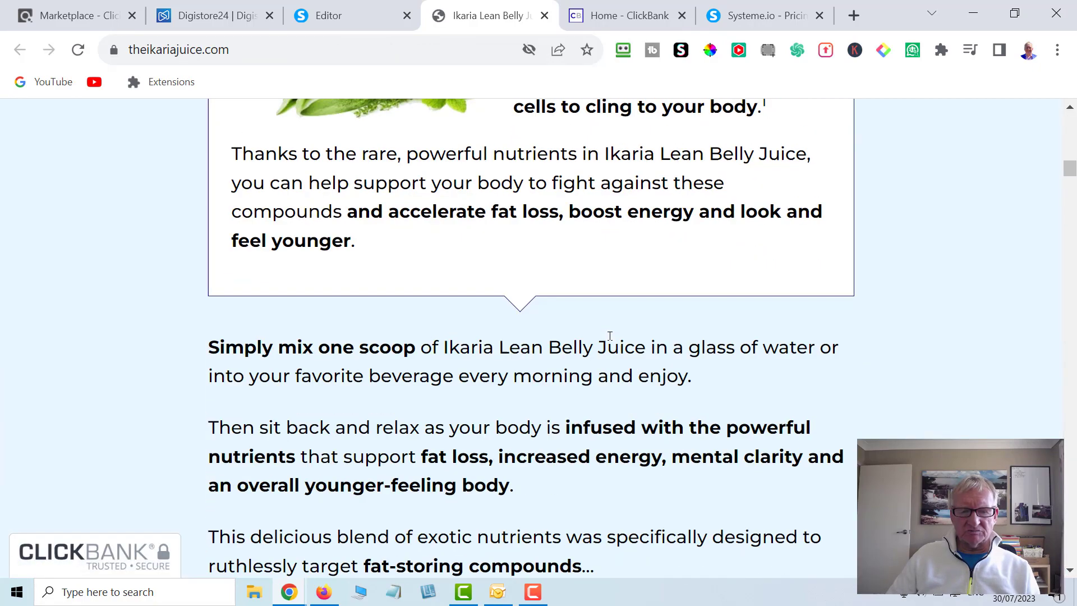
pyautogui.scroll(5, 611, 336)
pyautogui.scroll(5, 612, 336)
pyautogui.scroll(5, 615, 338)
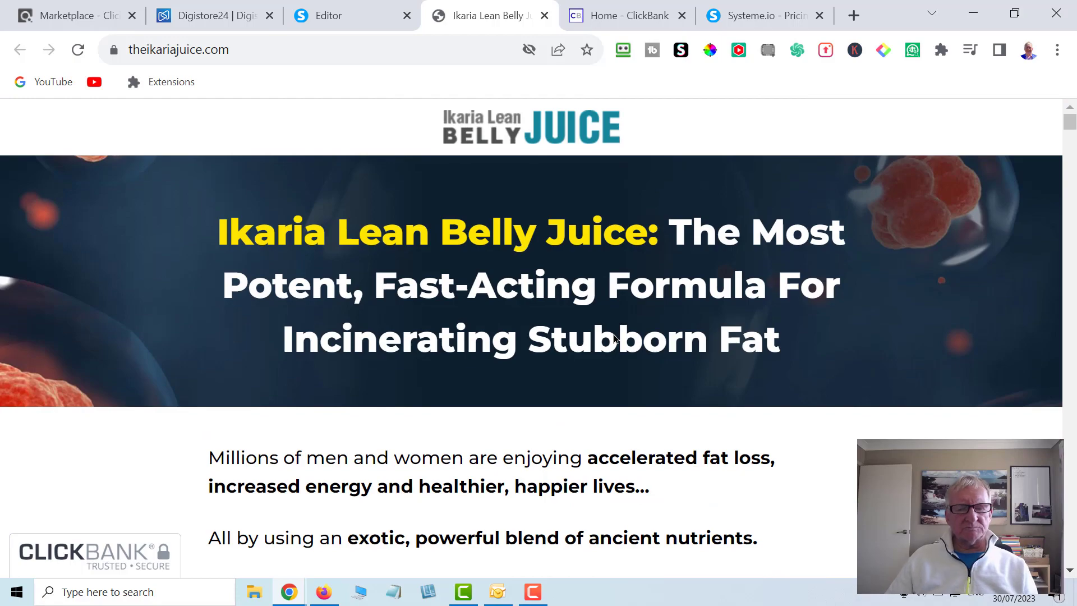
pyautogui.scroll(-10, 460, 341)
pyautogui.scroll(-5, 460, 342)
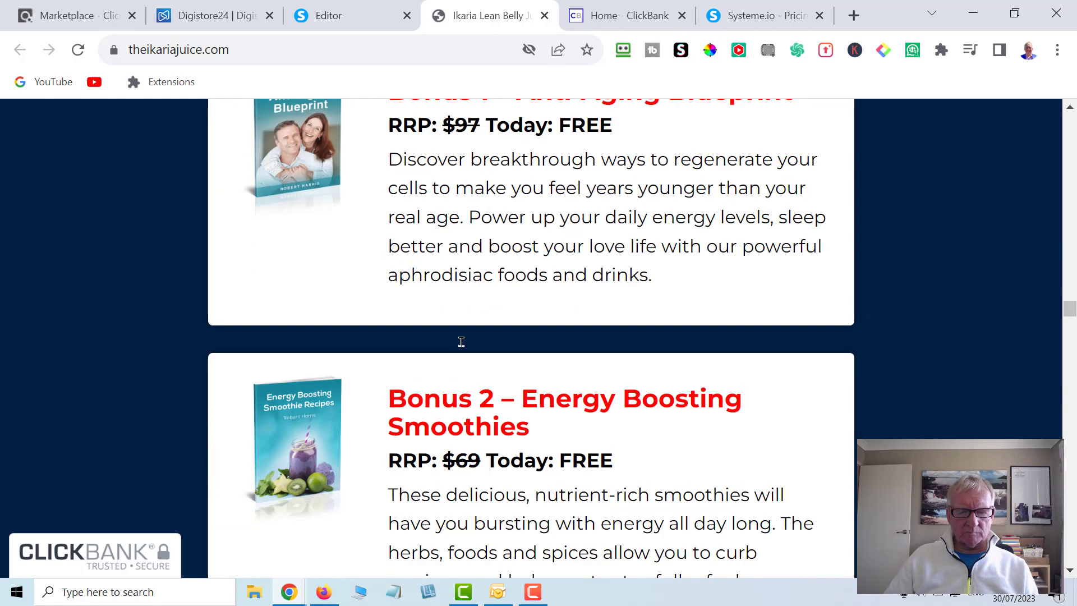
pyautogui.scroll(-5, 462, 343)
pyautogui.scroll(-5, 464, 343)
pyautogui.scroll(-5, 468, 347)
pyautogui.scroll(-5, 472, 352)
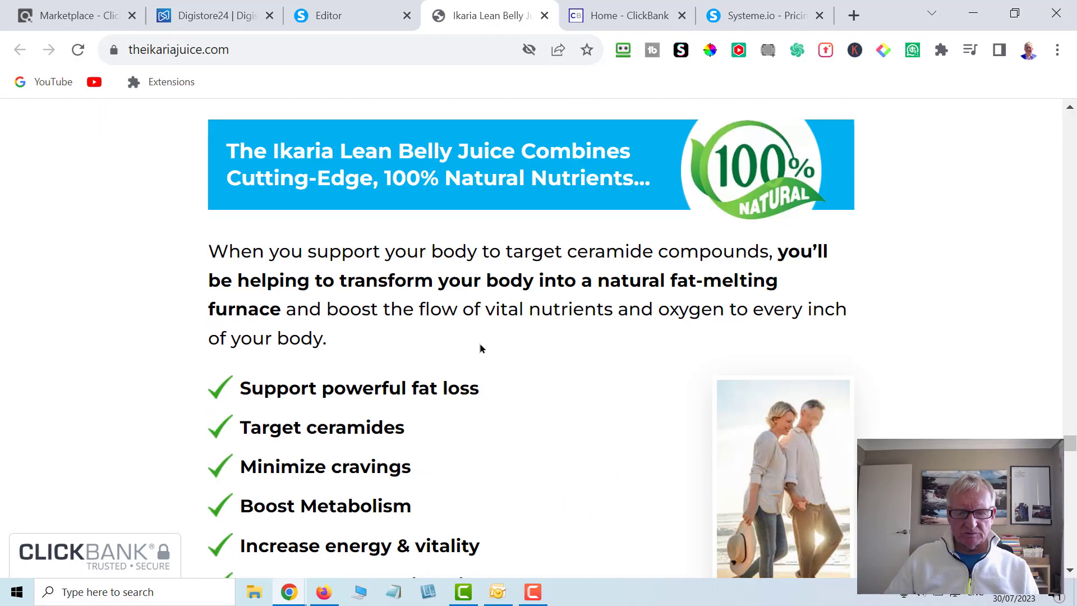
pyautogui.scroll(-5, 482, 348)
pyautogui.scroll(-5, 483, 348)
pyautogui.scroll(-5, 483, 341)
pyautogui.scroll(1, 485, 336)
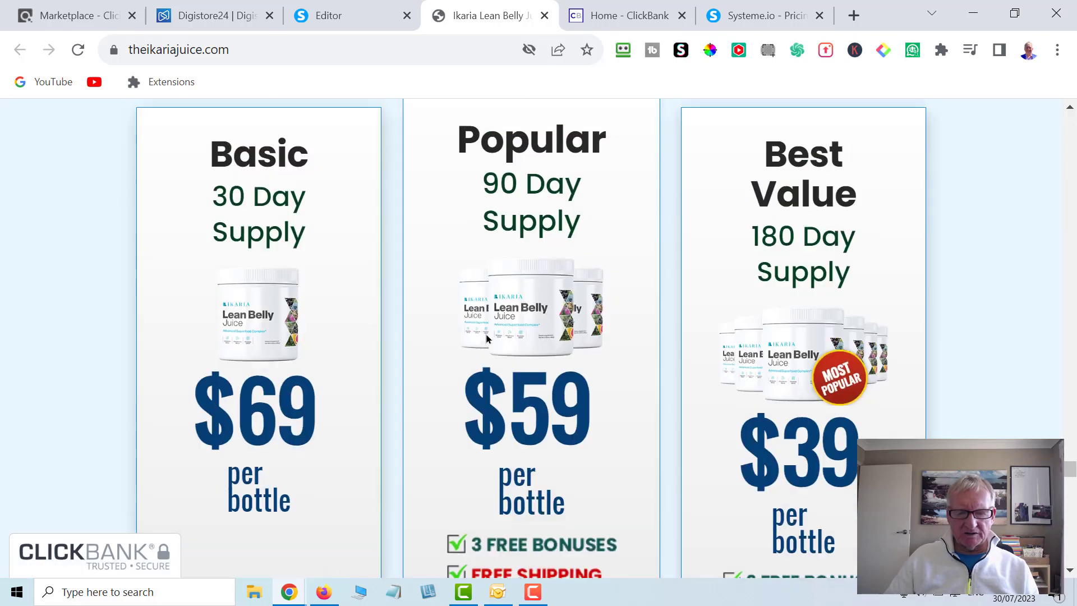
pyautogui.scroll(-3, 565, 415)
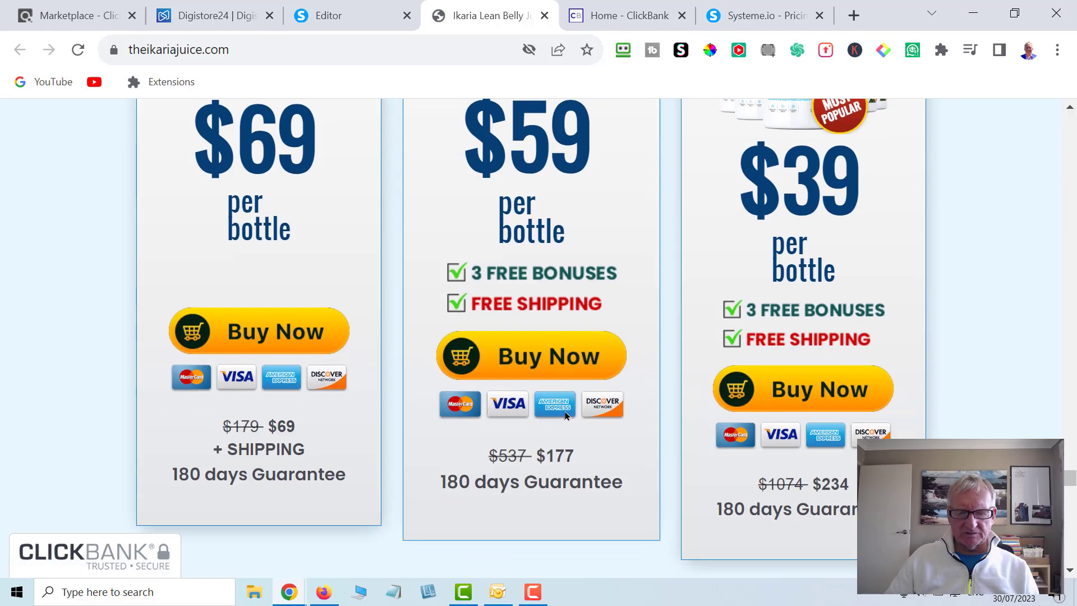
# - Start buying the Popular 90 Day Supply package via its Buy Now button
pyautogui.click(552, 357)
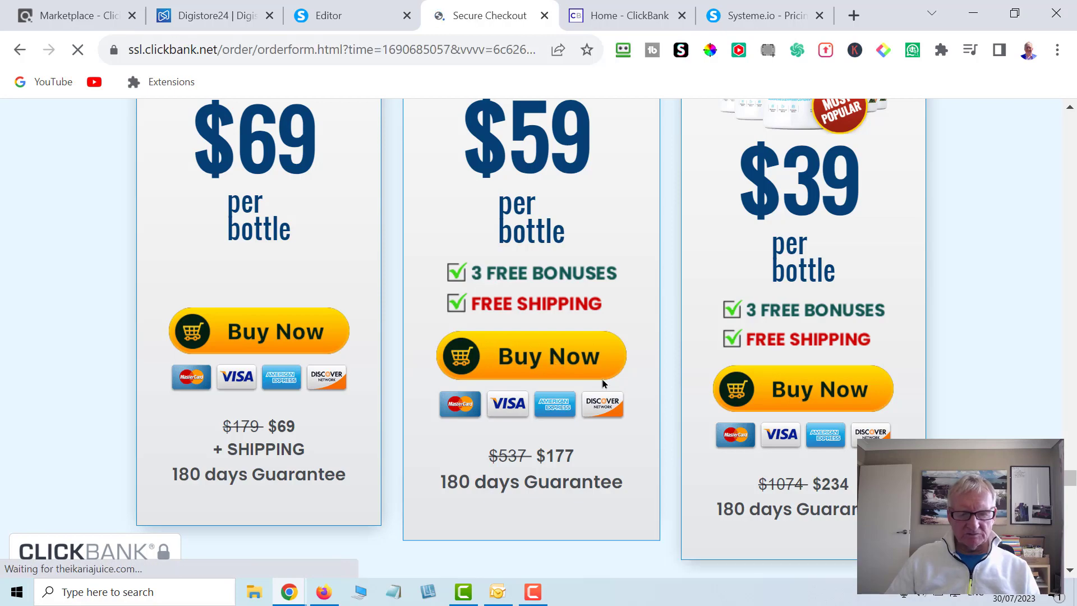
pyautogui.scroll(-5, 599, 407)
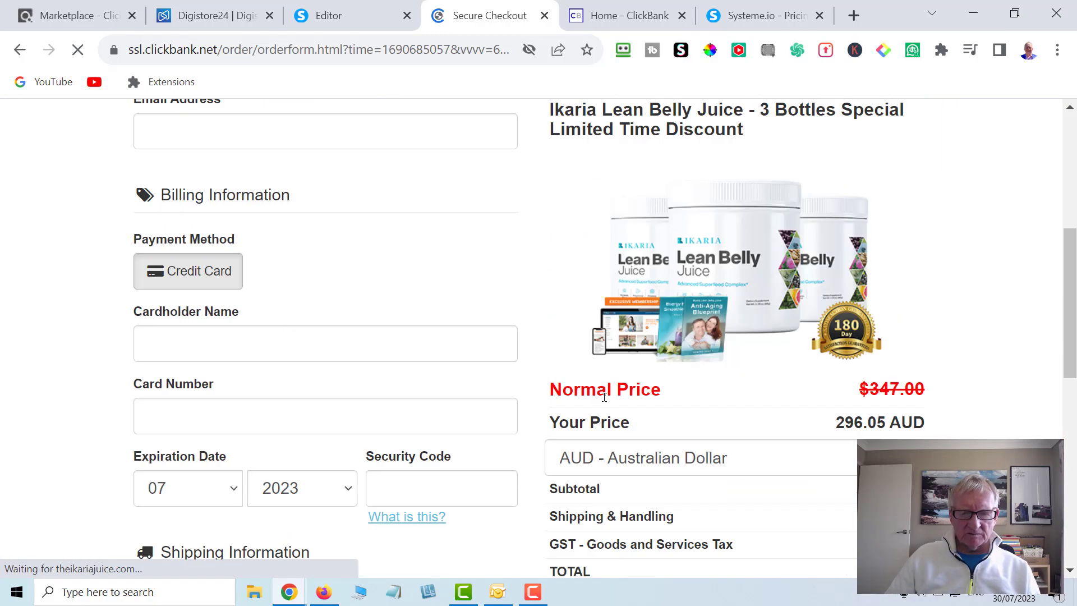
pyautogui.scroll(-6, 600, 397)
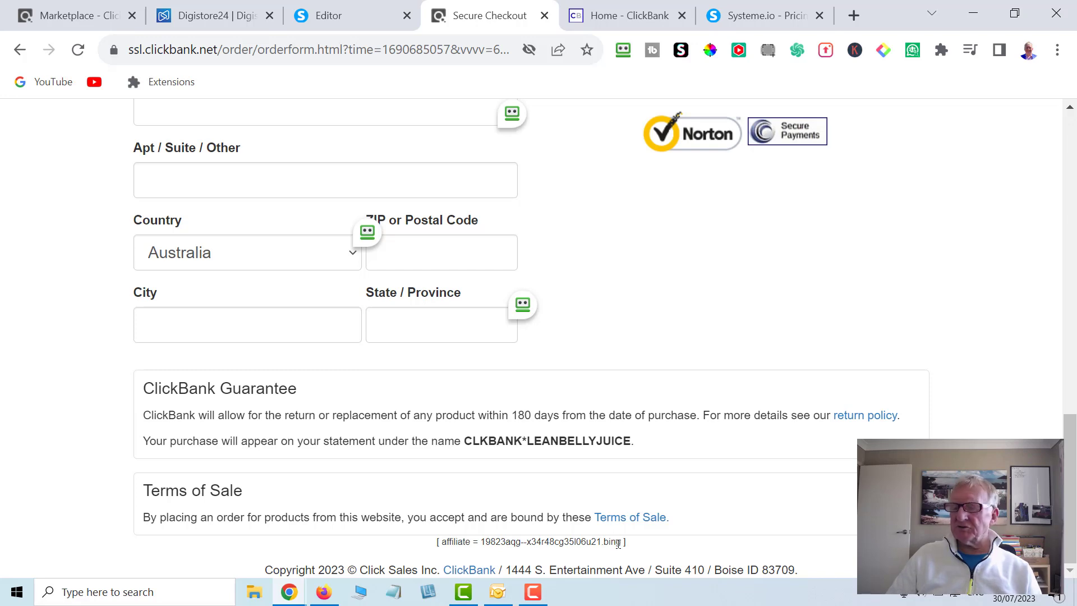
# - Close the ClickBank checkout tab to return to the Systeme.io editor
pyautogui.click(544, 16)
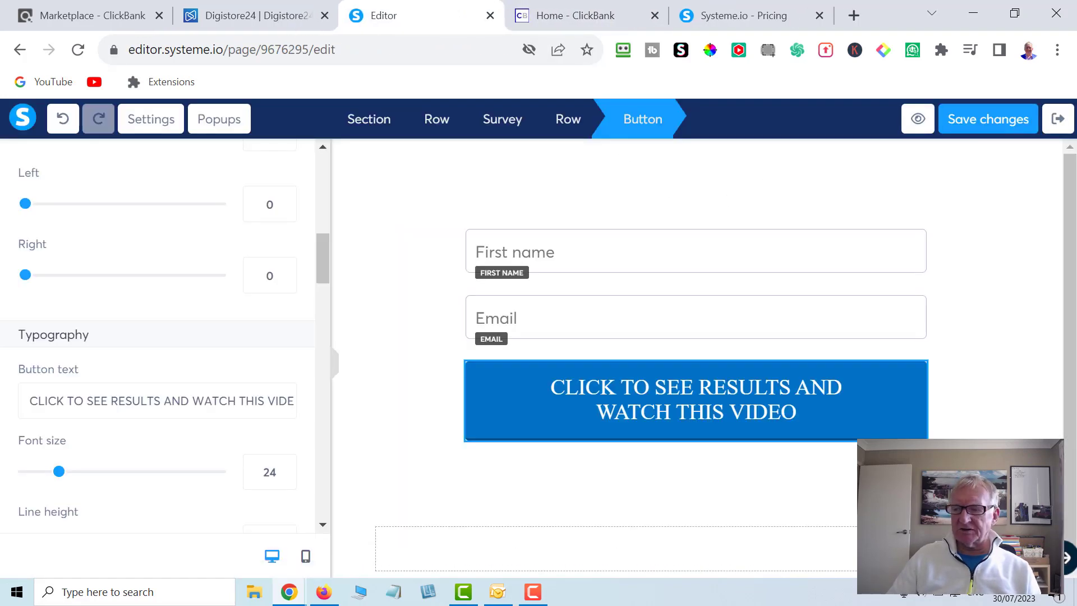